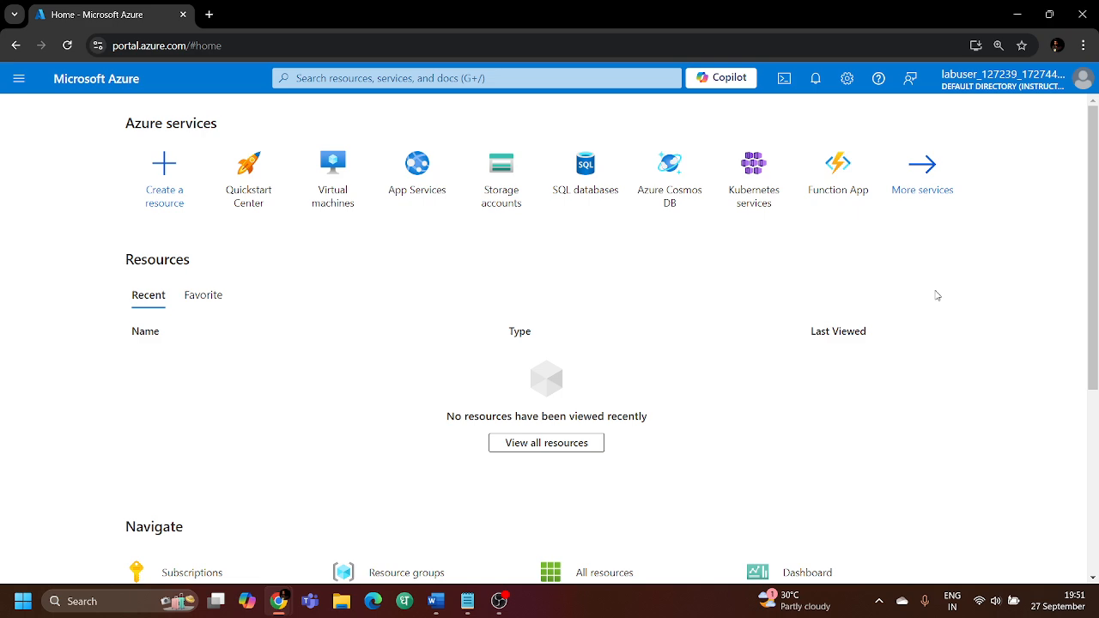
scroll(653, 301, down, 3)
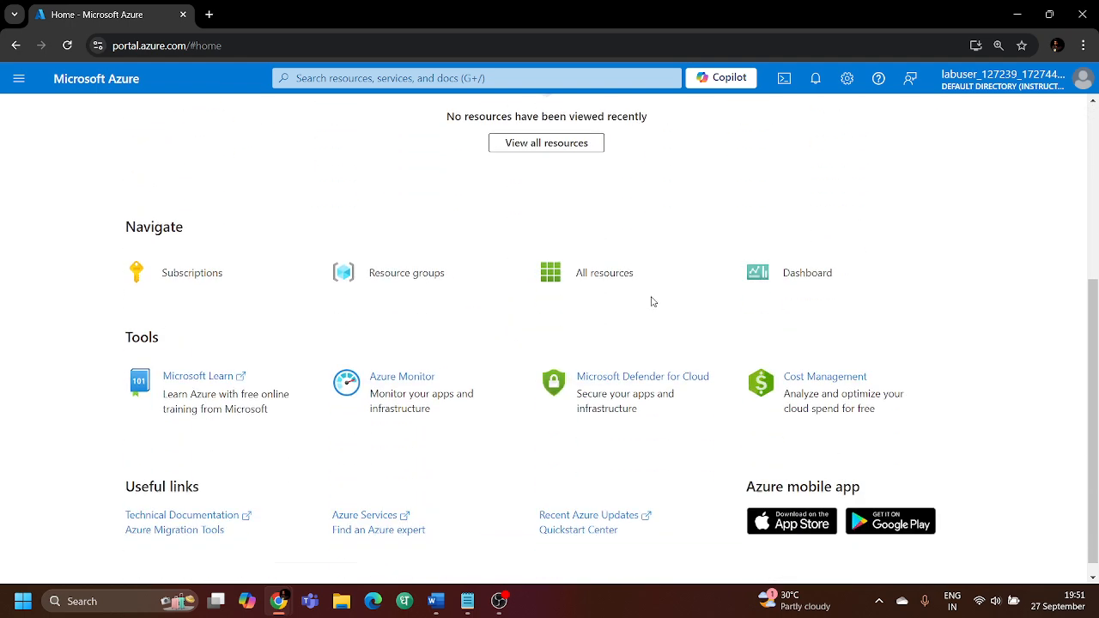
scroll(651, 301, up, 3)
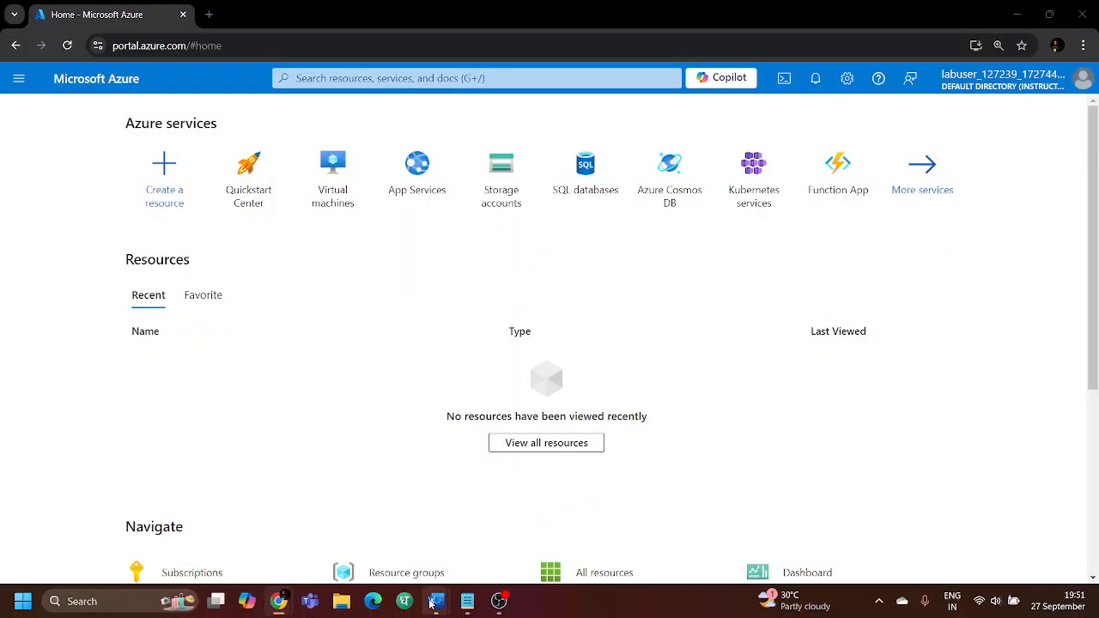
Switch to the Document3 lab notes in Word and review the purpose of the lab, including protection from accidental deletion or modification
mouse_move(434, 603)
mouse_move(1037, 522)
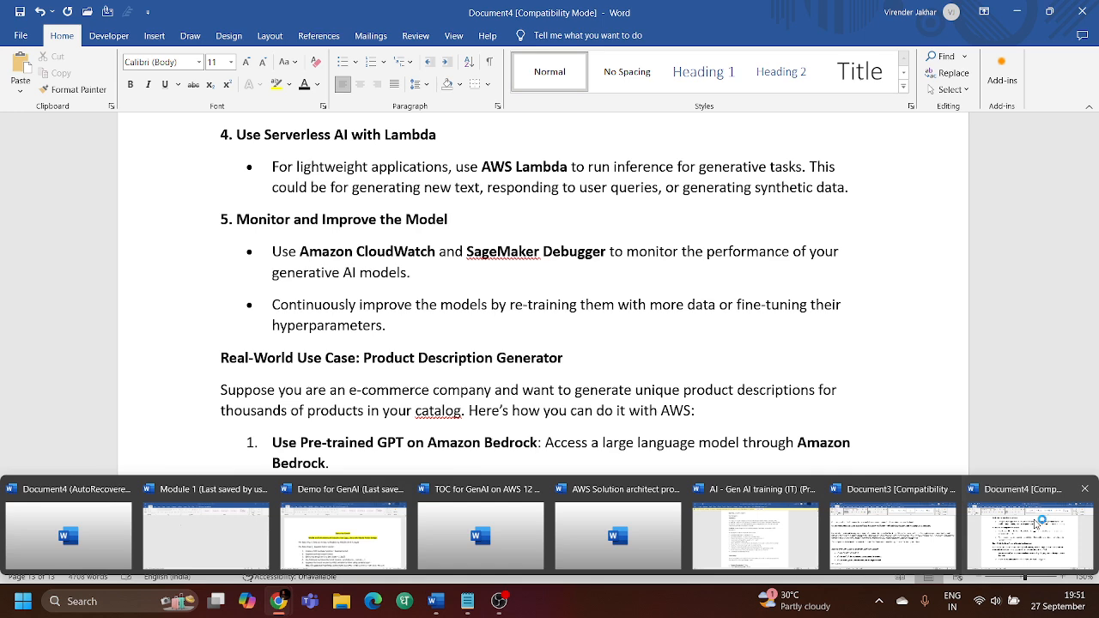
click(889, 533)
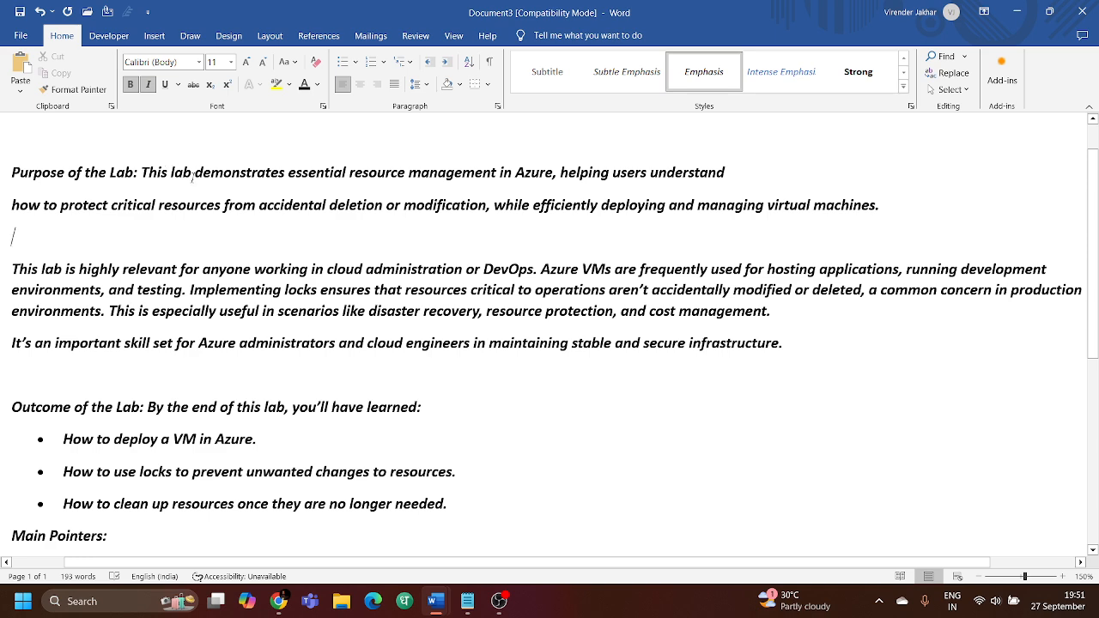
drag(194, 175, 349, 176)
click(422, 176)
drag(66, 210, 260, 217)
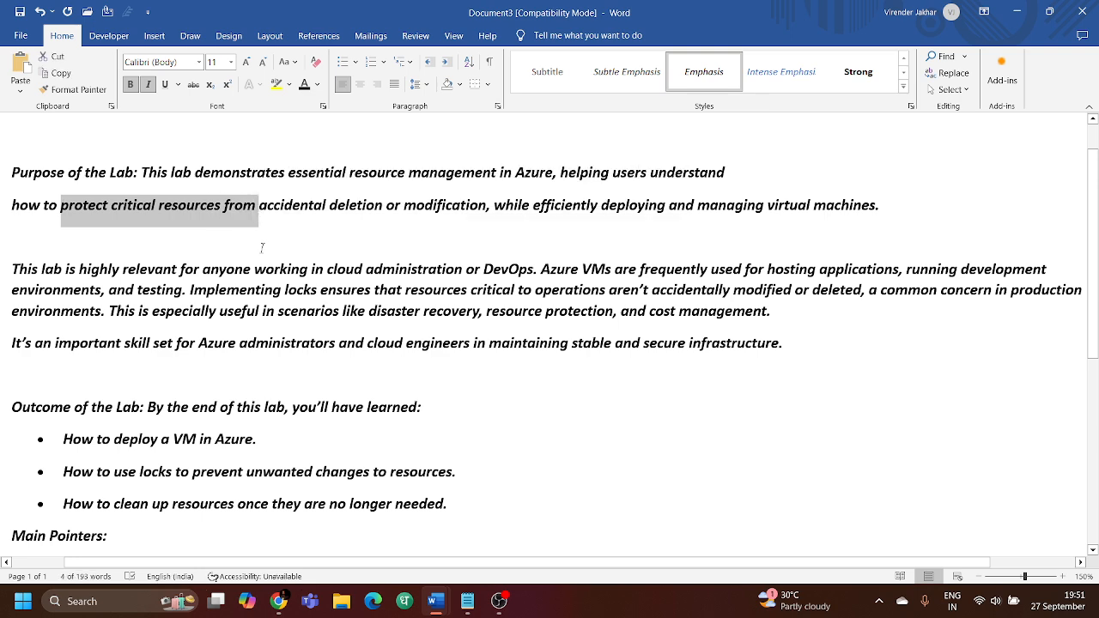
click(265, 247)
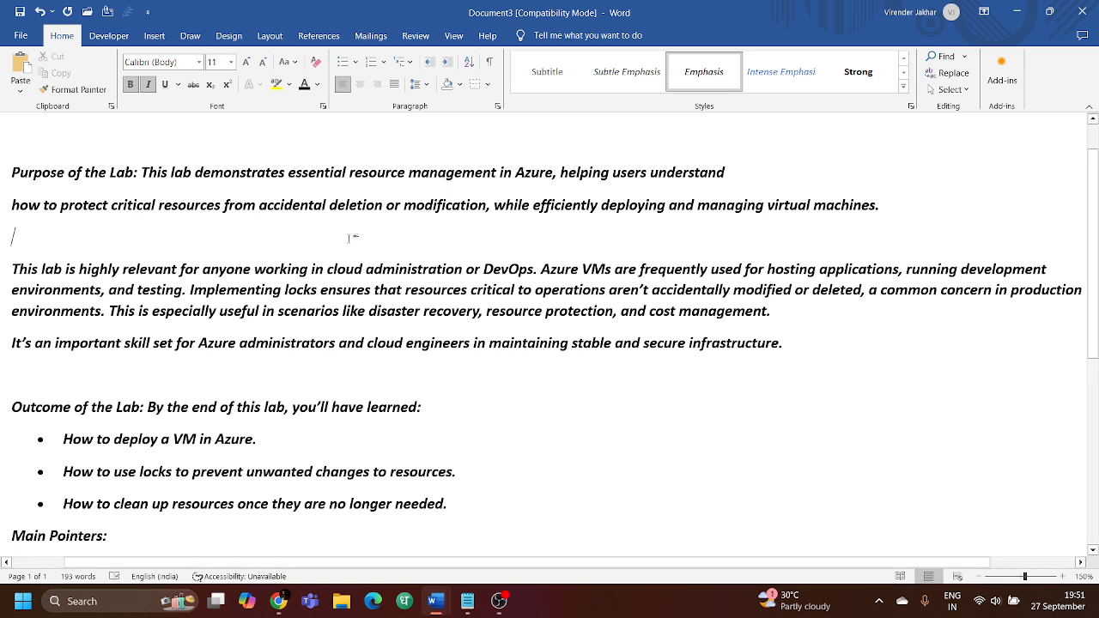
drag(402, 206, 490, 206)
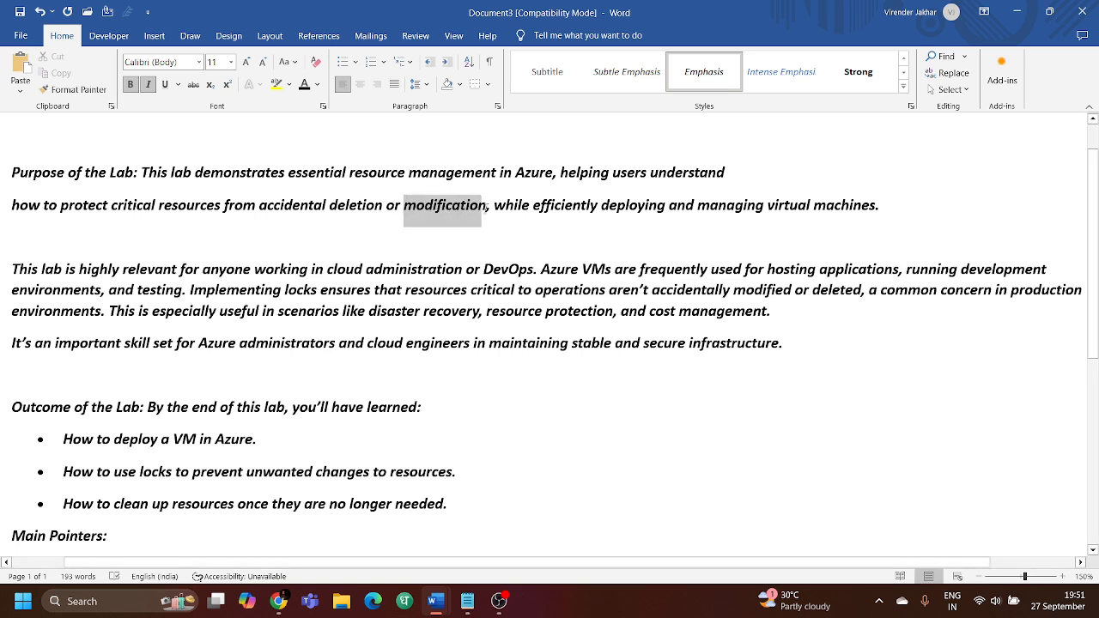
click(530, 206)
Read the lab notes on why resource locks matter, the disaster recovery scenarios, the lab outcomes and the main pointers
scroll(193, 233, down, 1)
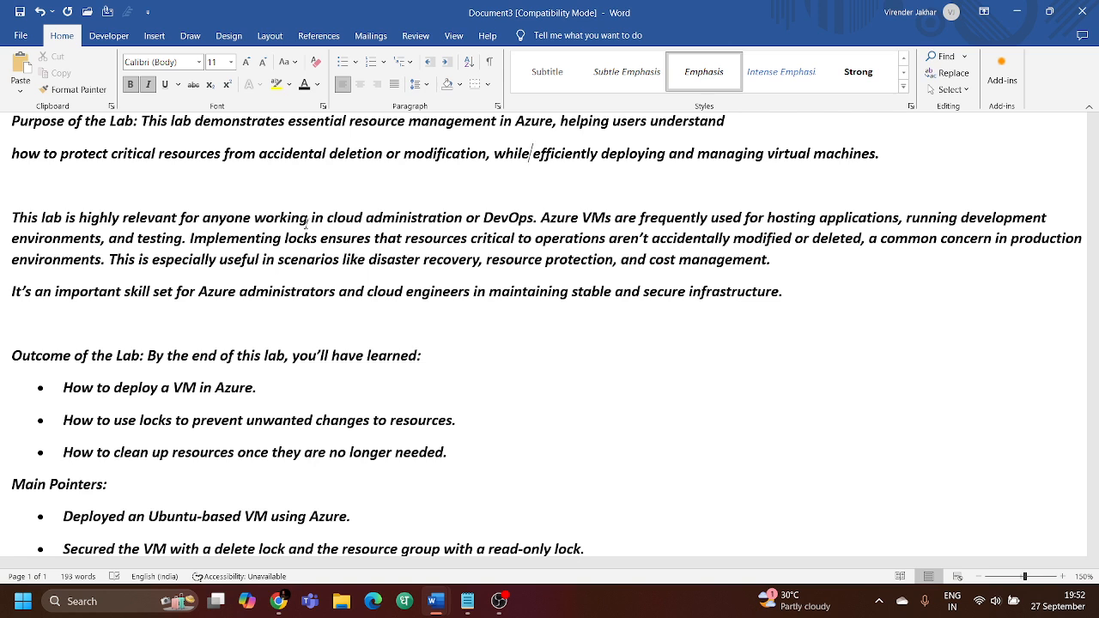
drag(406, 238, 653, 238)
click(694, 239)
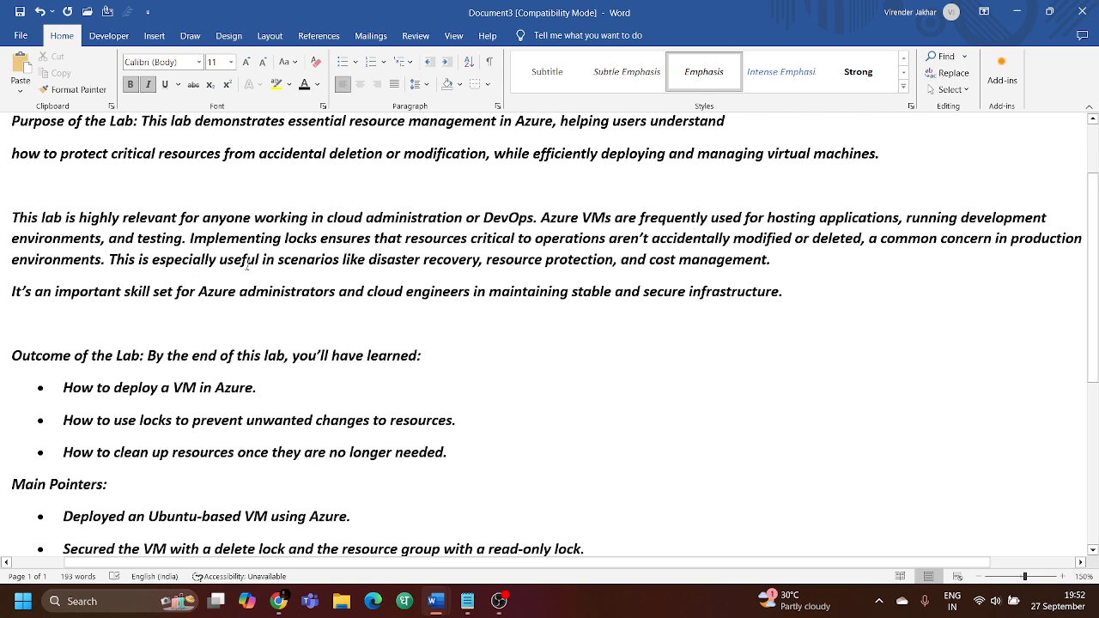
drag(280, 259, 469, 270)
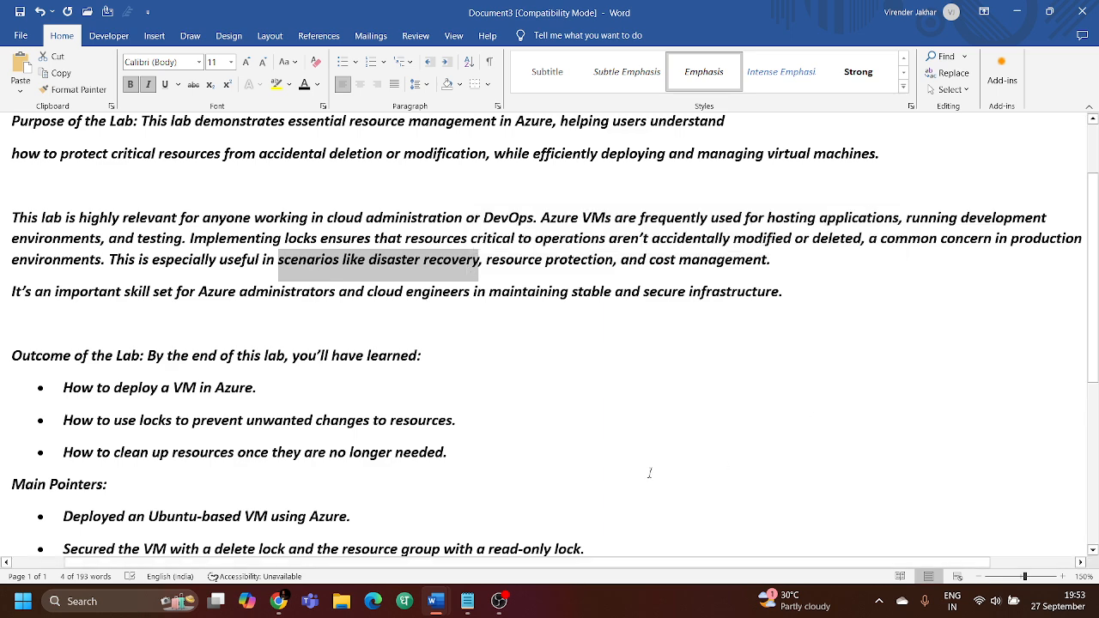
click(578, 389)
scroll(572, 391, down, 3)
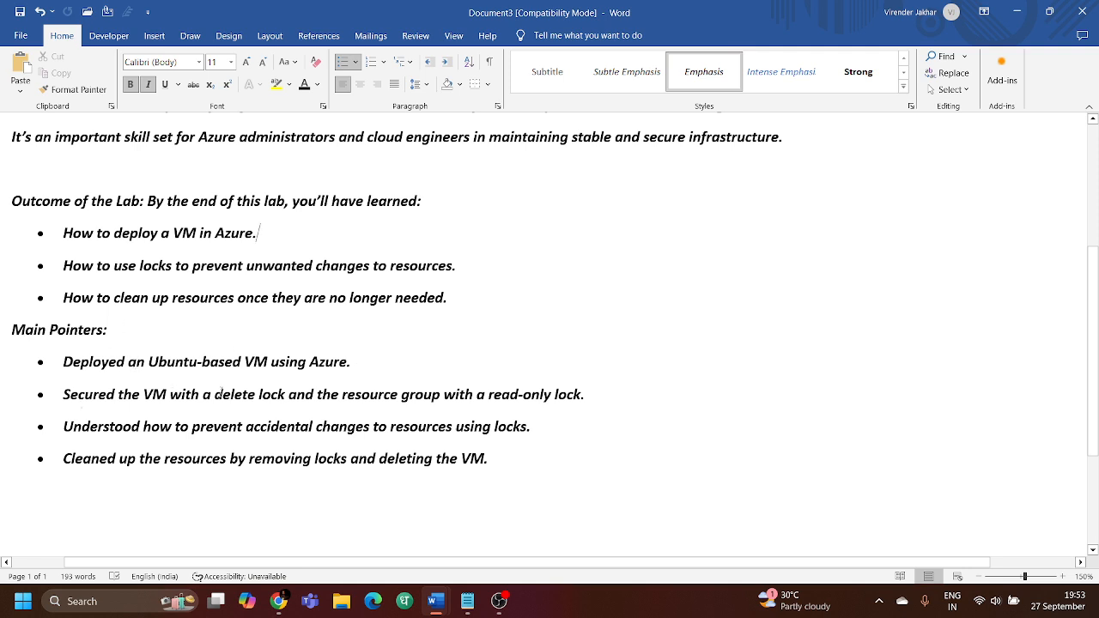
drag(215, 395, 553, 400)
click(585, 397)
scroll(501, 452, up, 5)
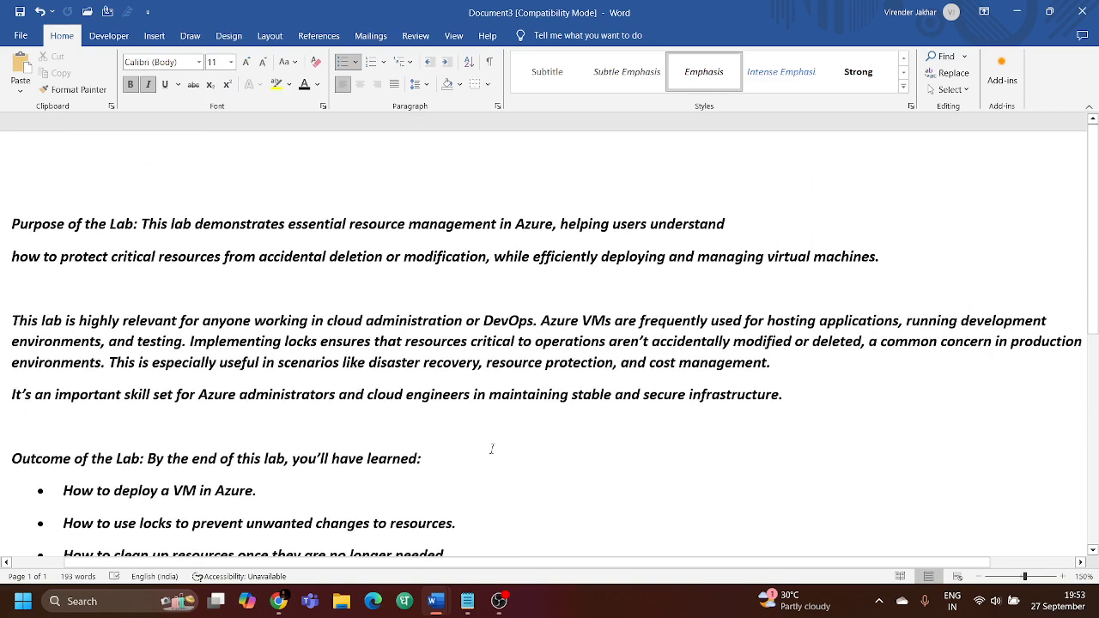
Switch to the Chrome window with the signed-in Azure portal home page
mouse_move(279, 601)
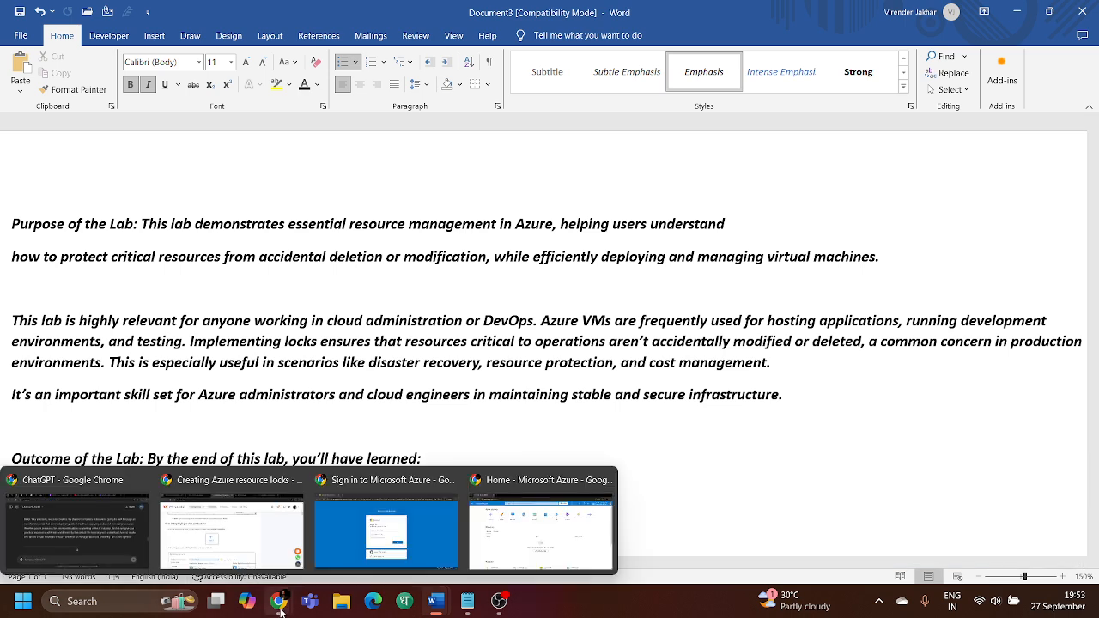
click(389, 540)
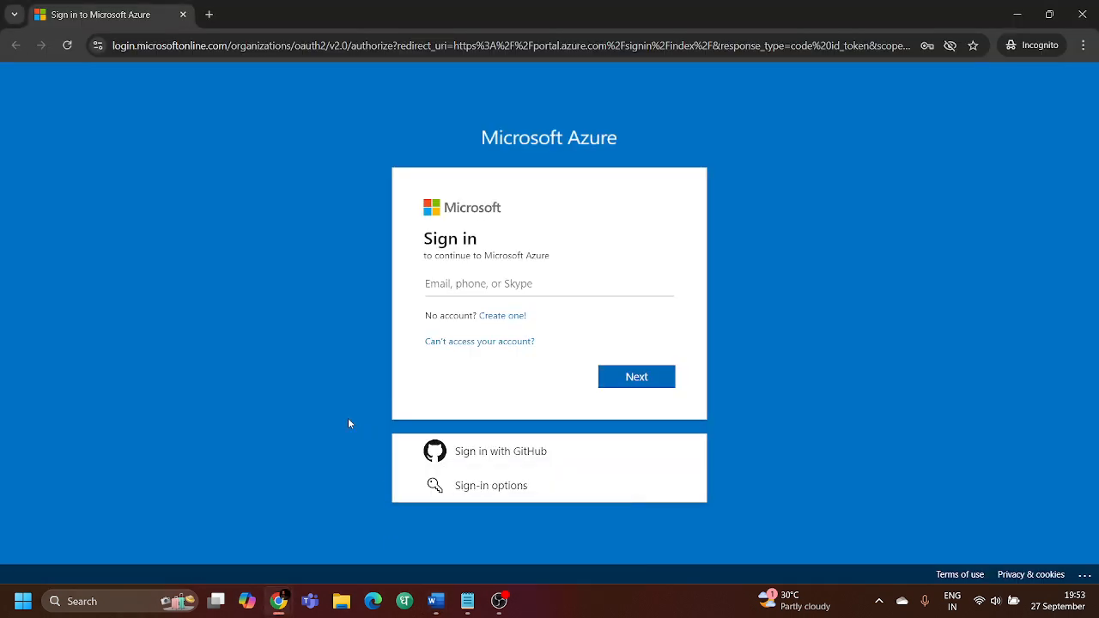
mouse_move(281, 604)
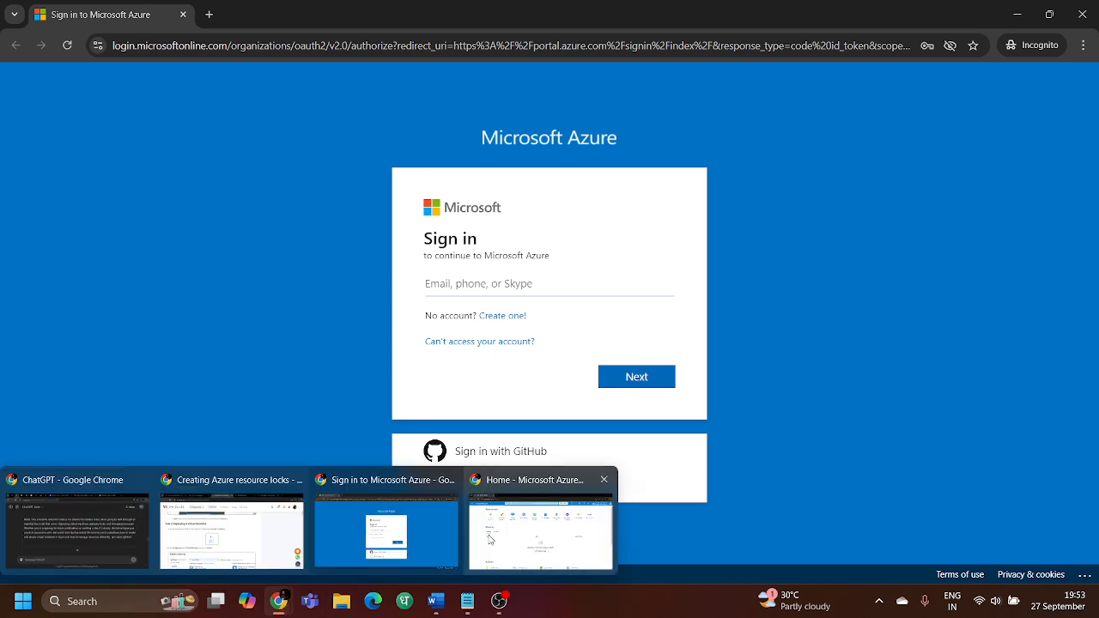
click(505, 538)
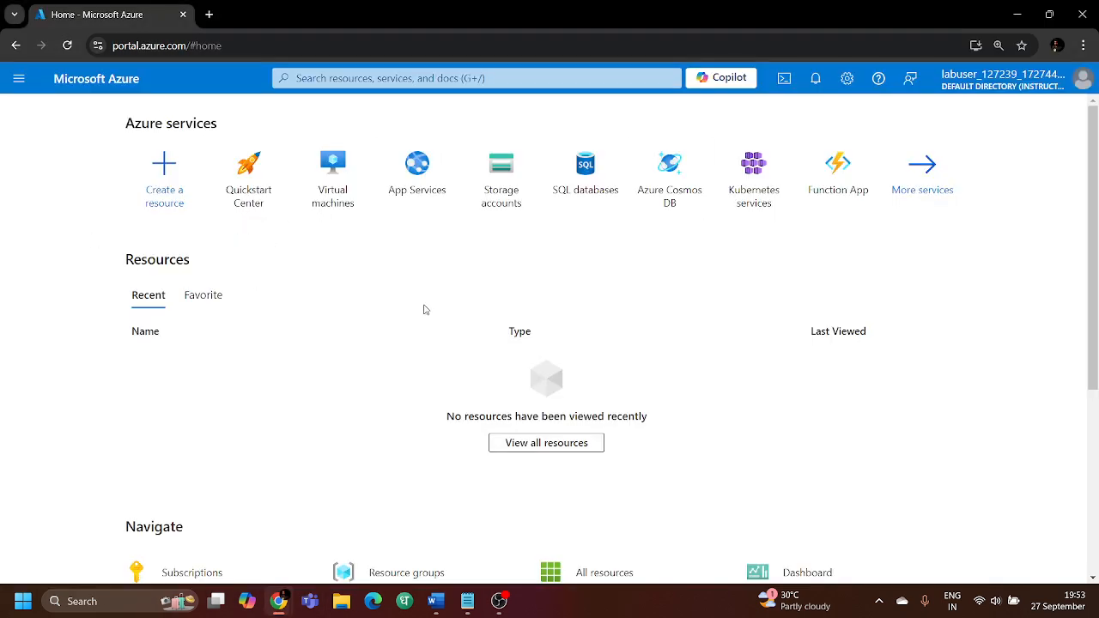
Check the portal's list of all resources and return to the home page
scroll(434, 312, down, 4)
scroll(434, 313, up, 4)
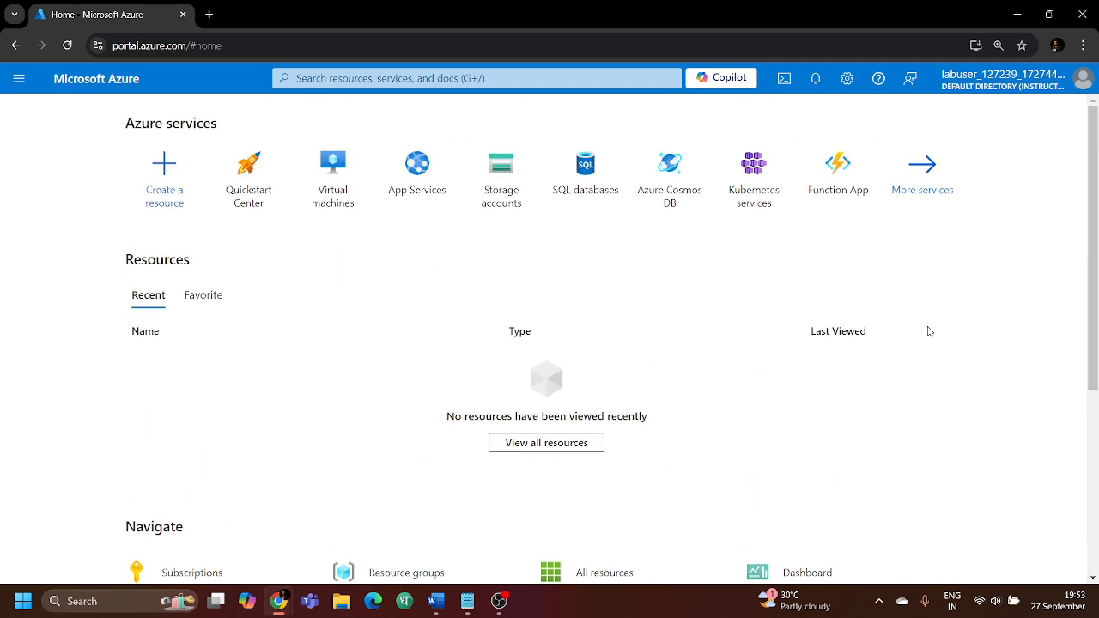
click(544, 444)
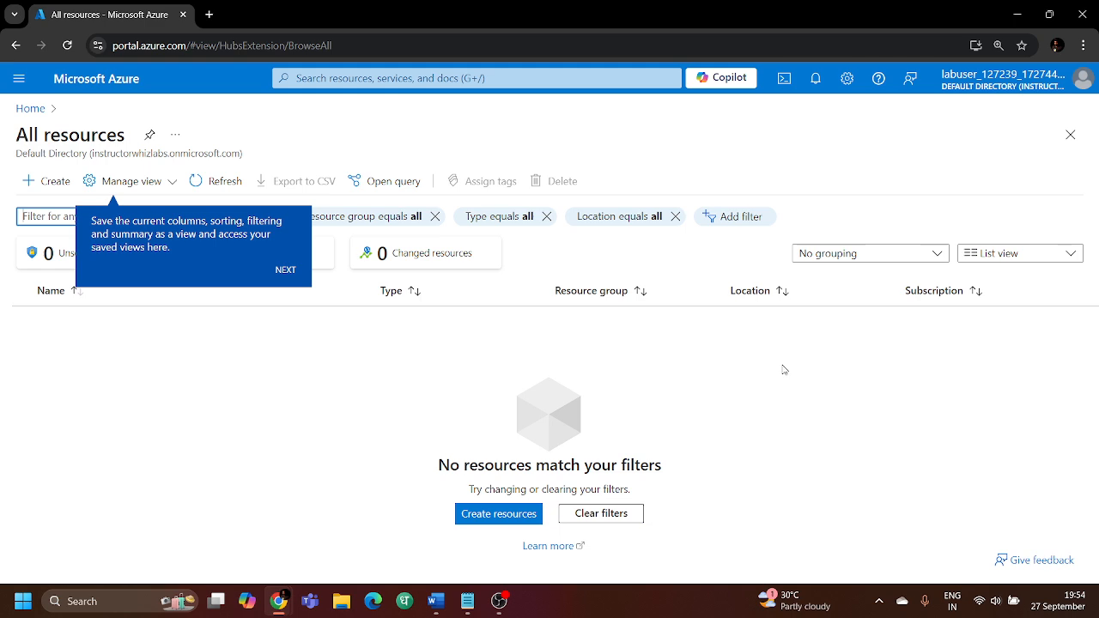
click(30, 107)
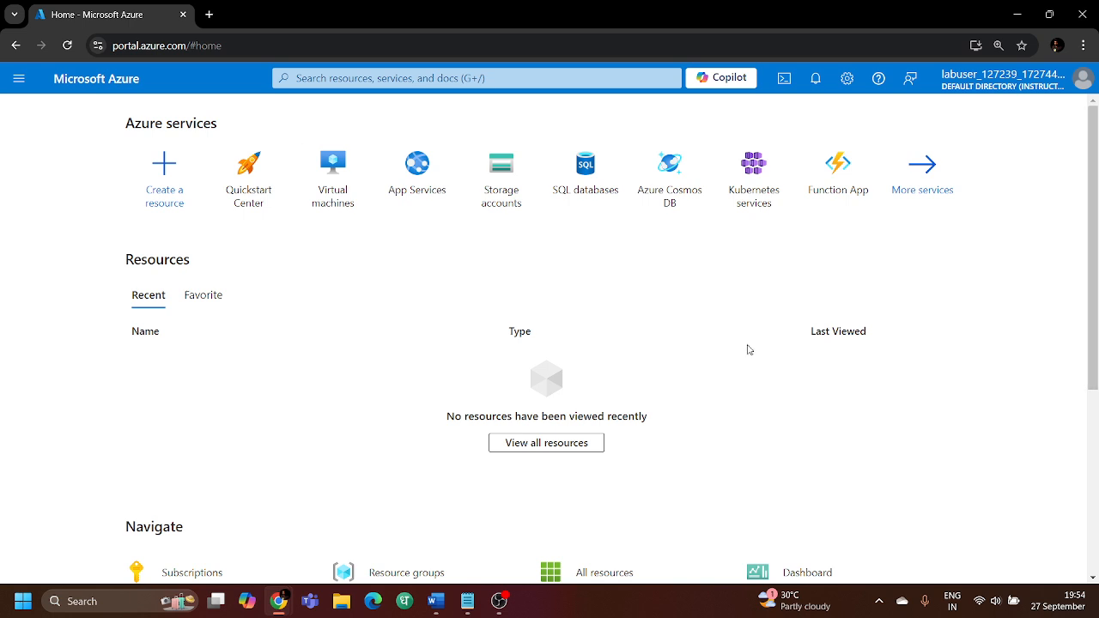
Start creating a resource and search the marketplace for "virtual machine"
click(160, 181)
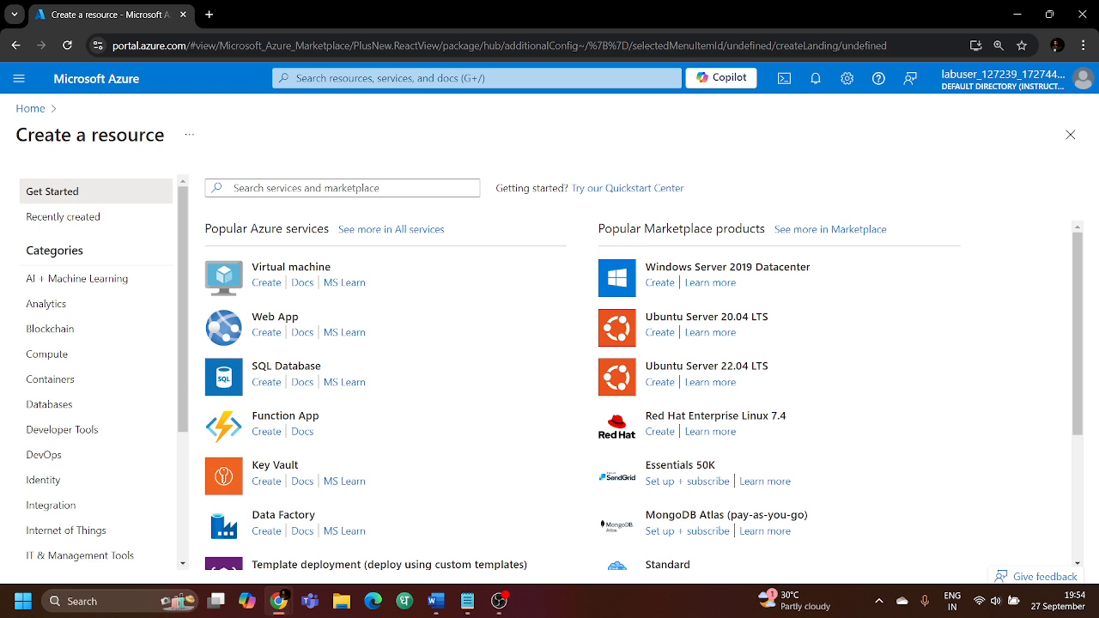
click(313, 188)
text(virutal)
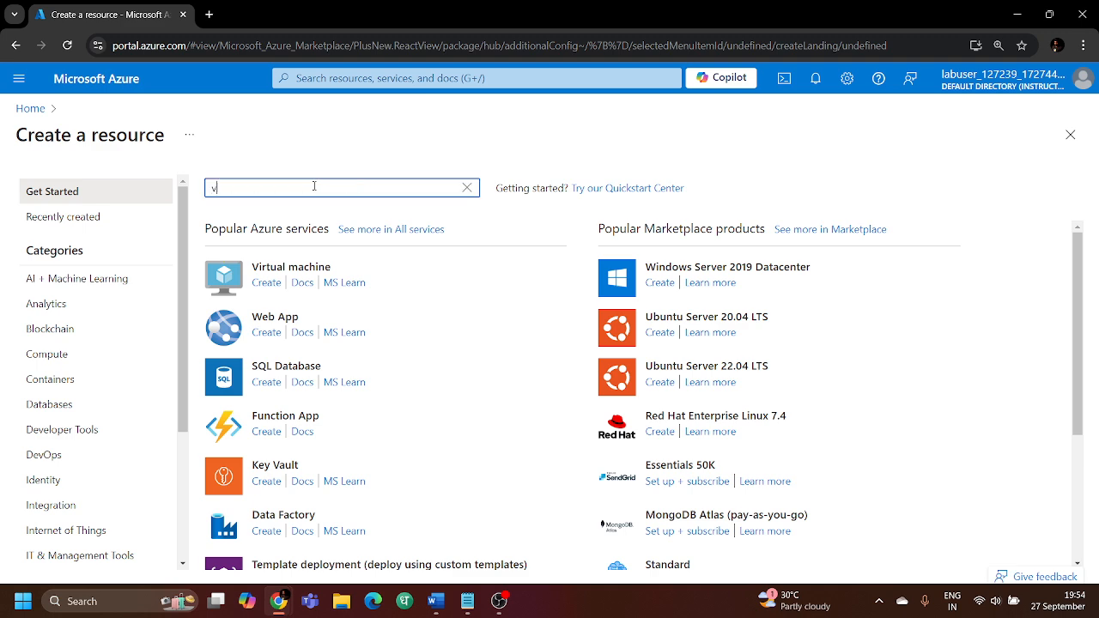
key(BackSpace)
key(BackSpace)
key(BackSpace)
key(BackSpace)
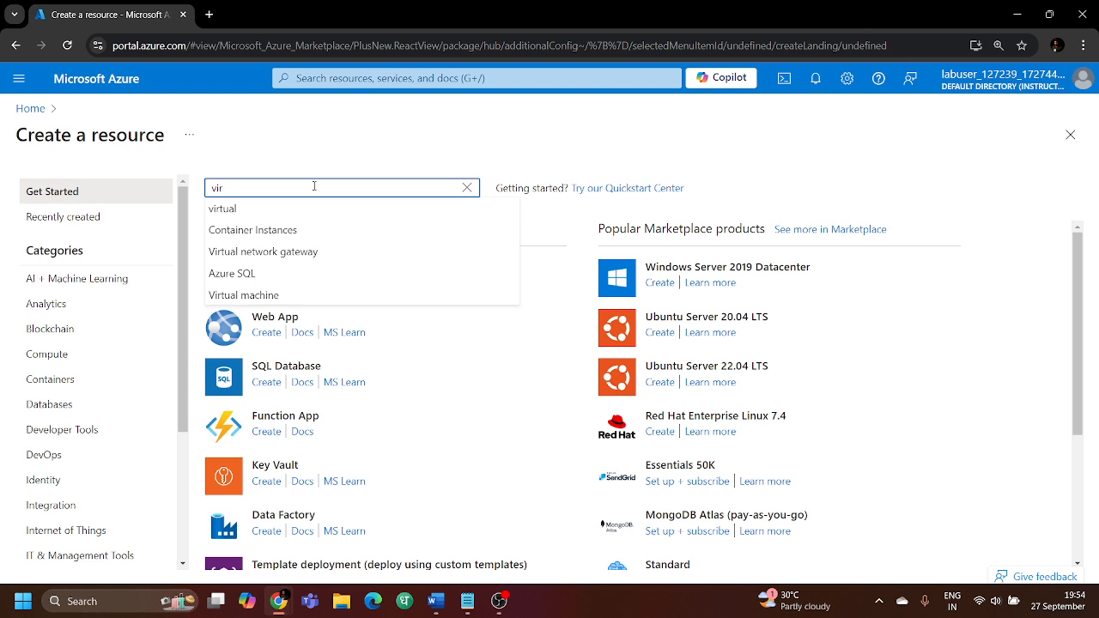
text(tual machine)
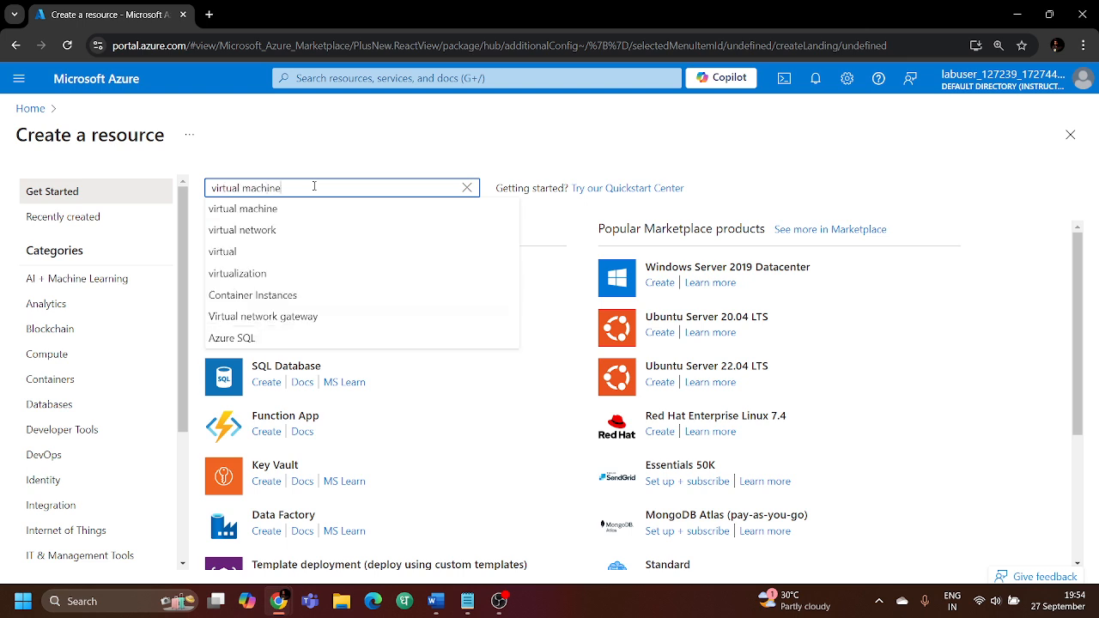
click(324, 216)
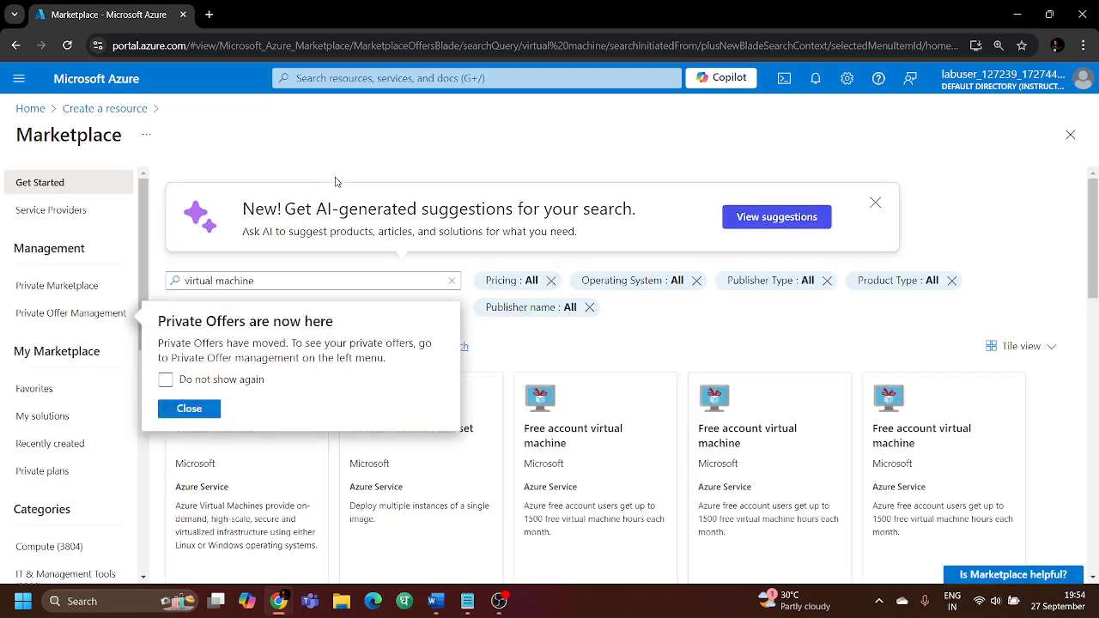
Dismiss the private offers notice and look through the virtual machine offers in the marketplace results
click(189, 411)
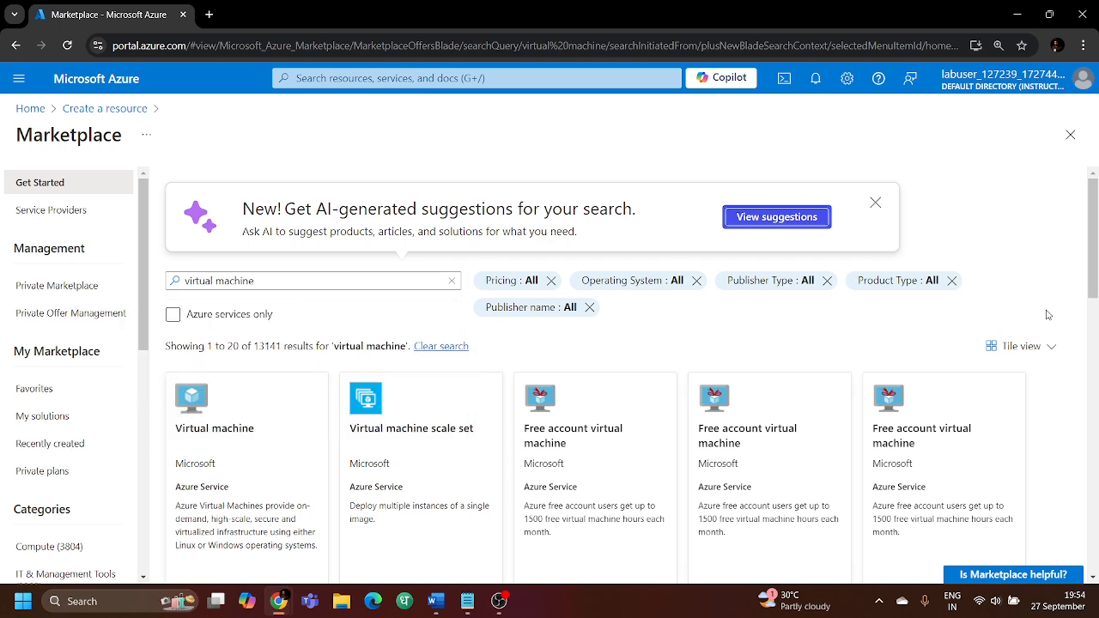
scroll(1047, 315, down, 1)
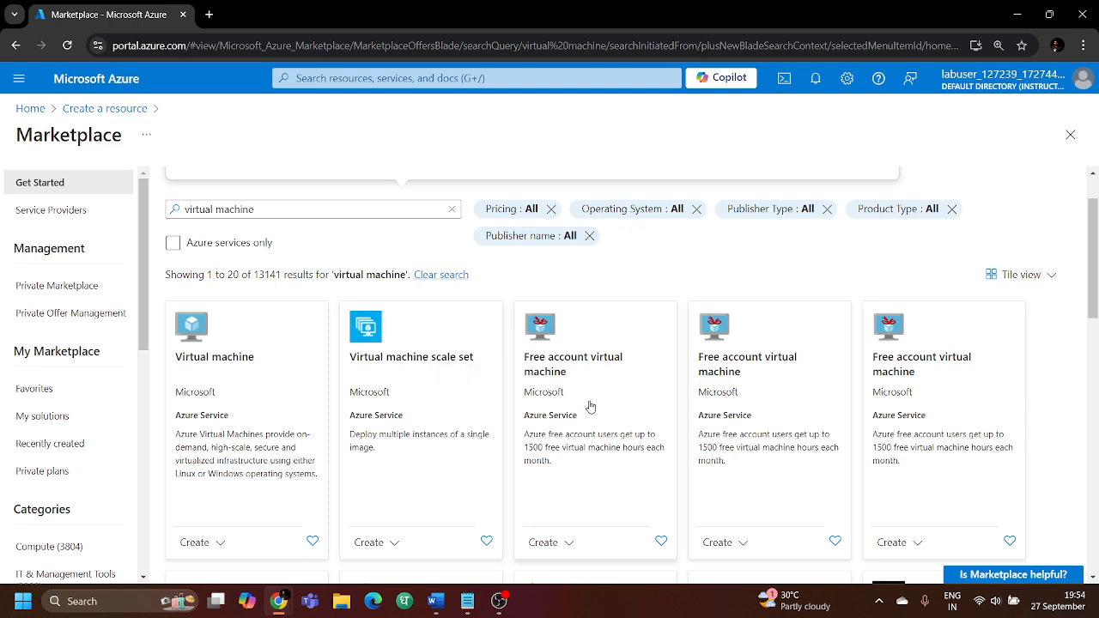
scroll(806, 405, down, 3)
scroll(806, 406, down, 2)
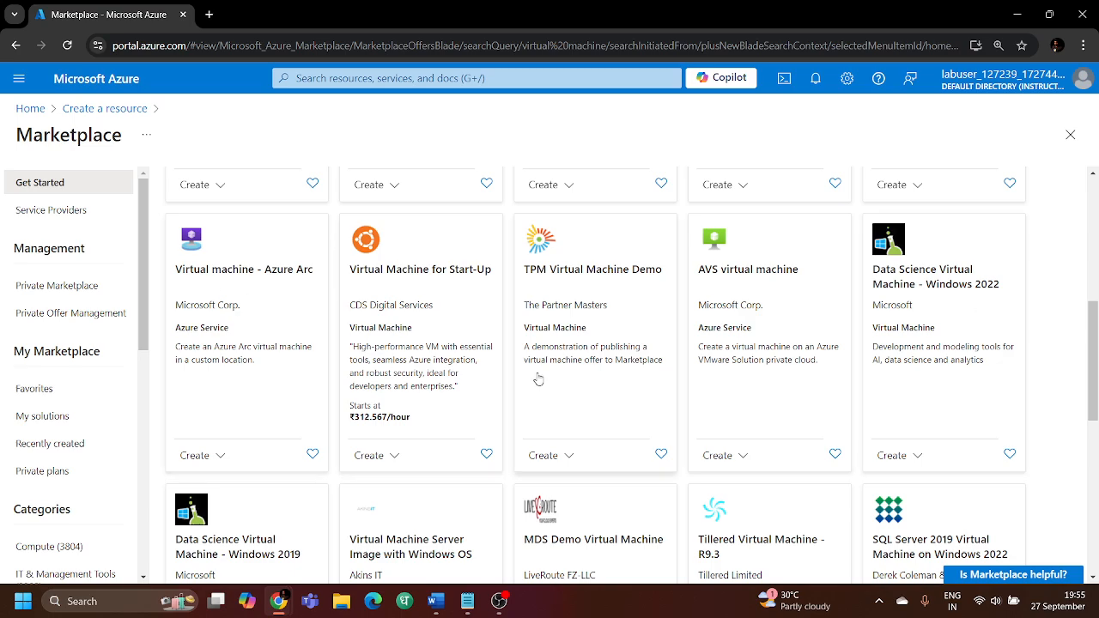
scroll(256, 273, down, 6)
scroll(537, 393, up, 4)
scroll(537, 393, up, 5)
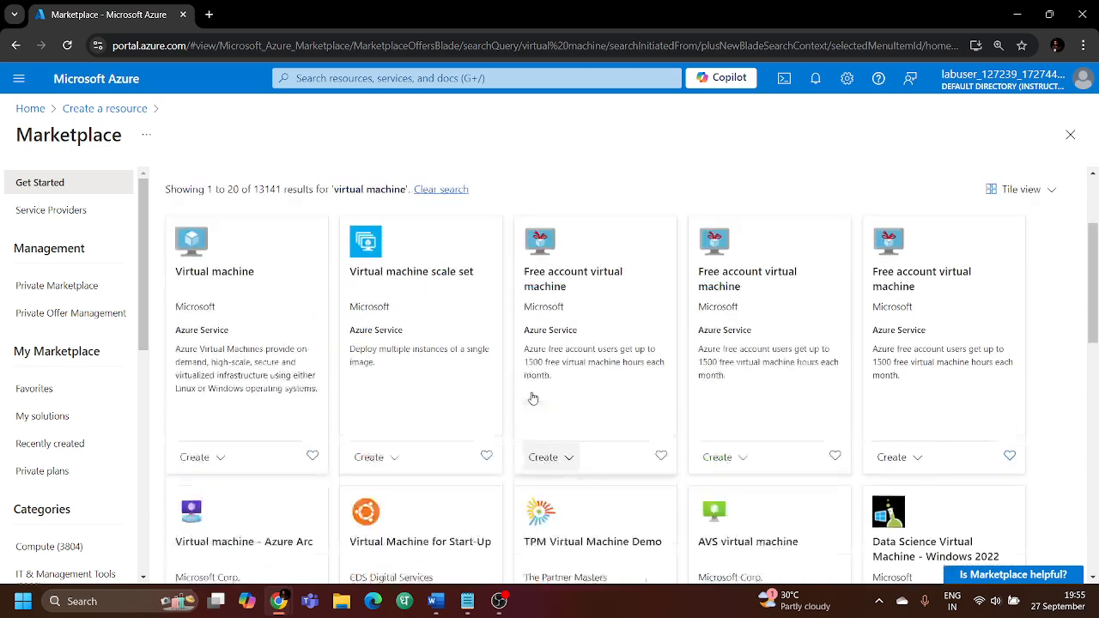
scroll(505, 354, down, 1)
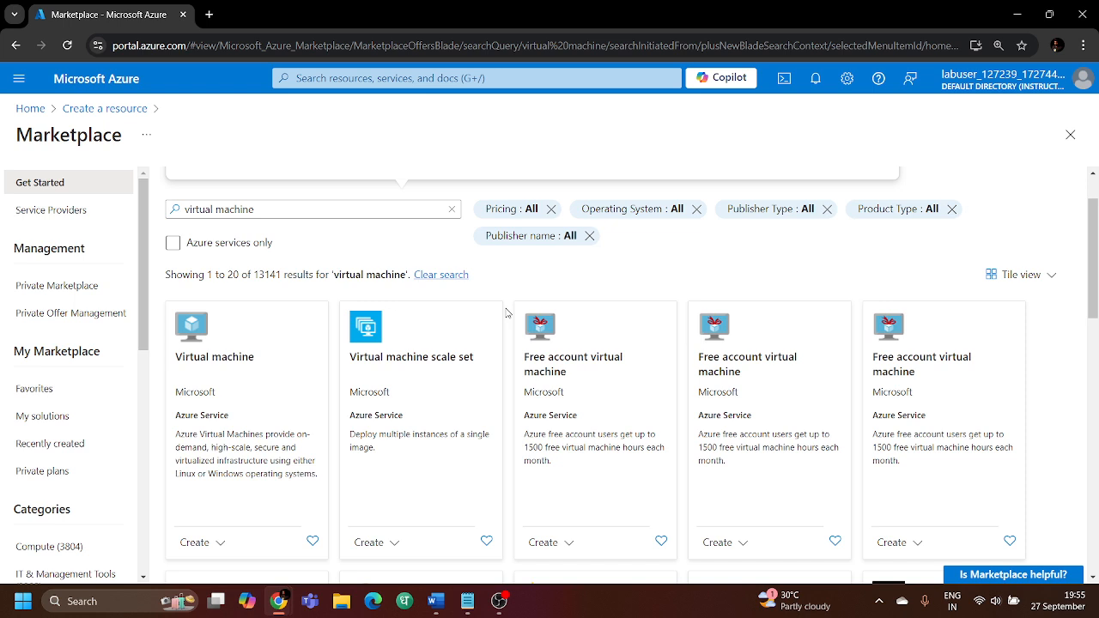
Open the Microsoft Virtual machine offer and start creating a virtual machine with the Virtual machine plan
click(209, 358)
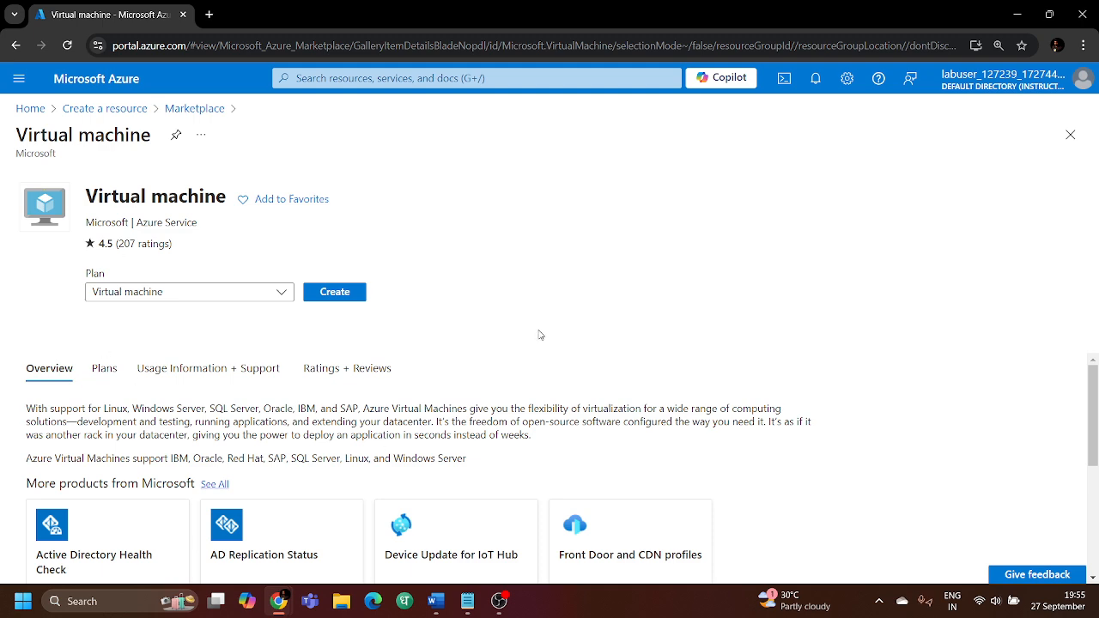
scroll(335, 395, down, 3)
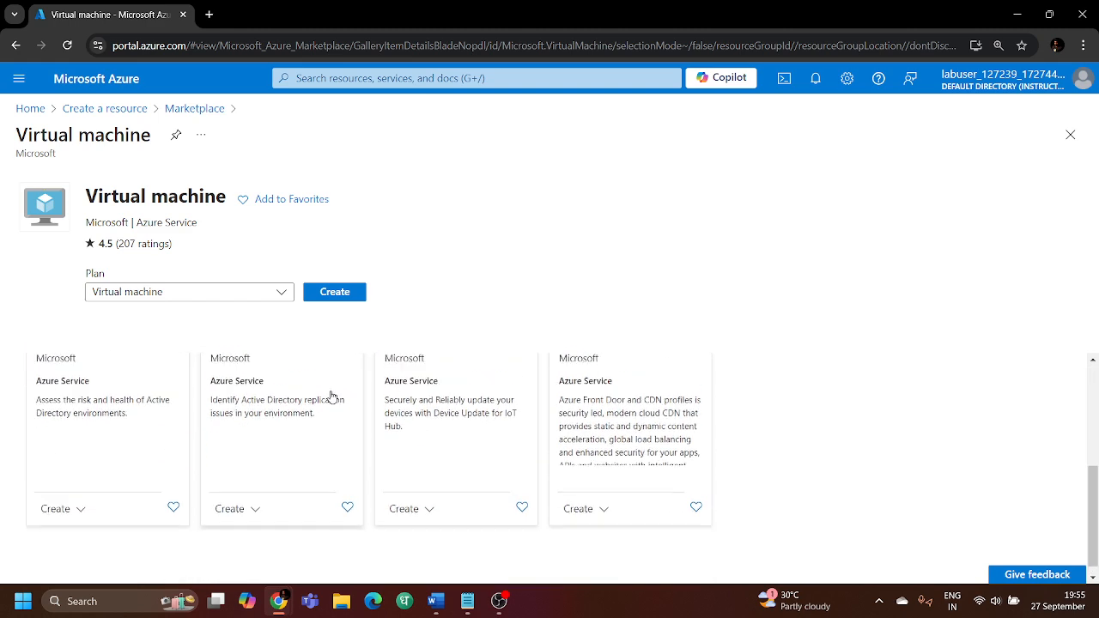
scroll(339, 391, up, 3)
click(333, 294)
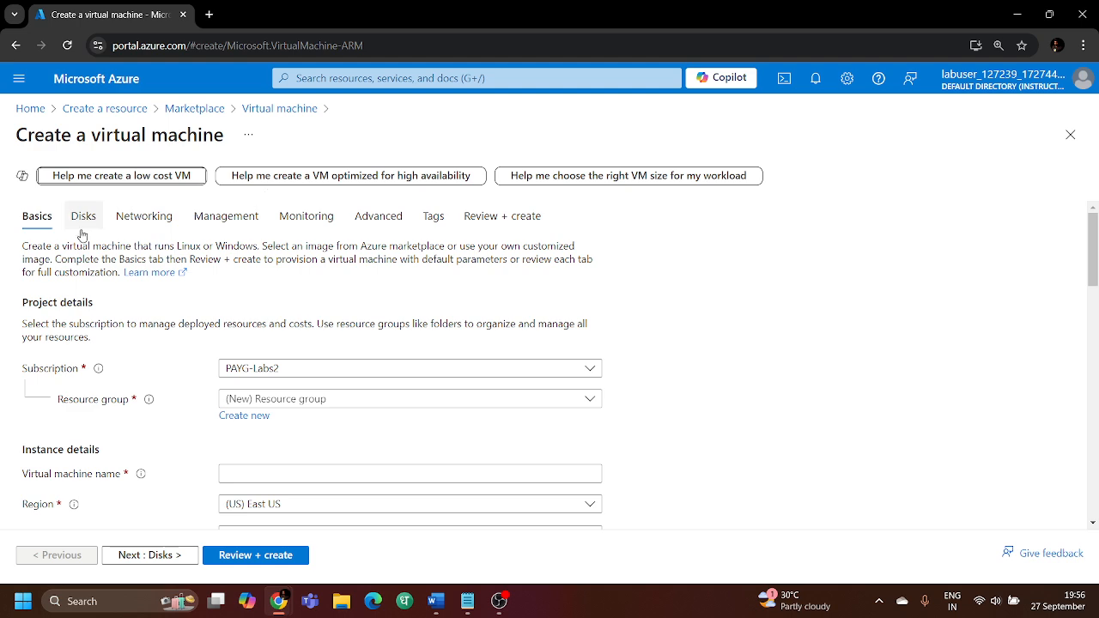
Enlarge the virtual machine creation form and look over its project details and instance details
key(ctrl+plus)
key(ctrl+plus)
key(ctrl+plus)
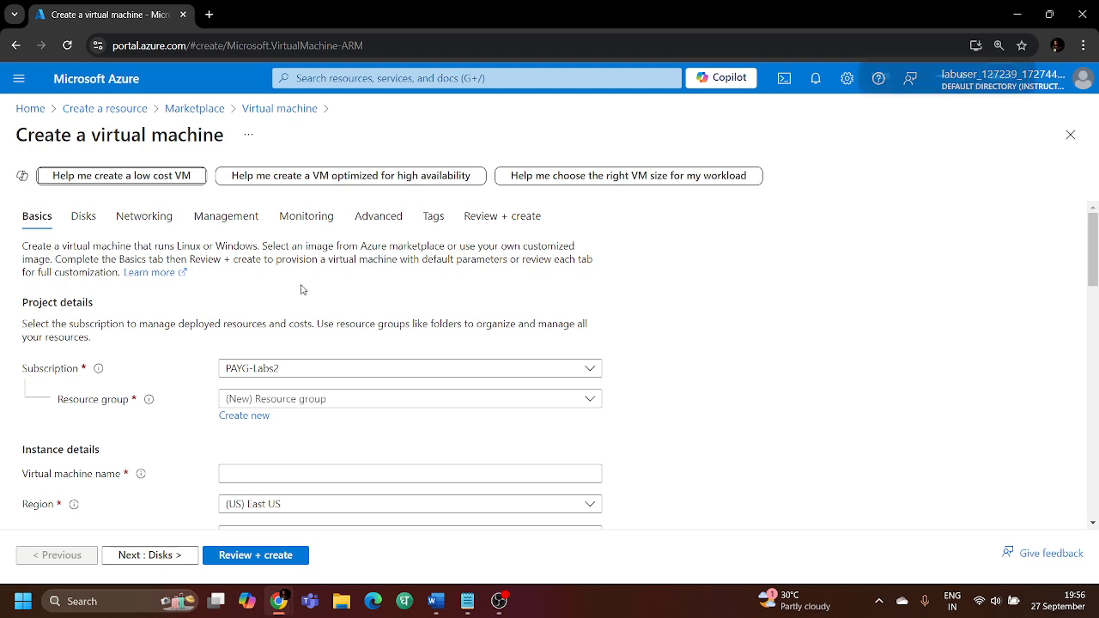
scroll(302, 291, down, 3)
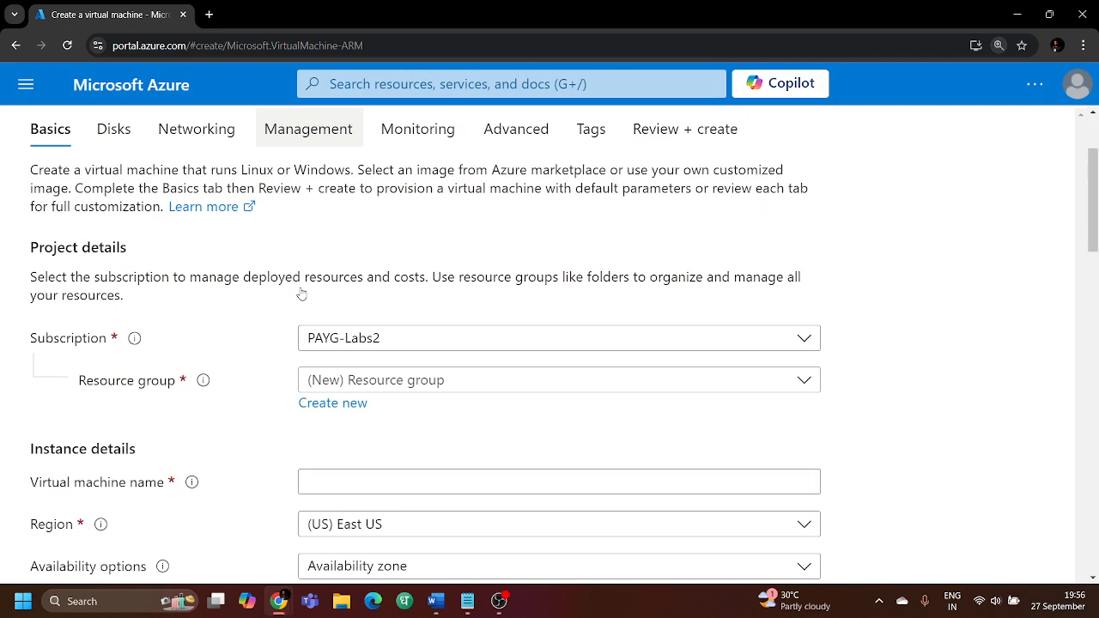
scroll(242, 283, down, 1)
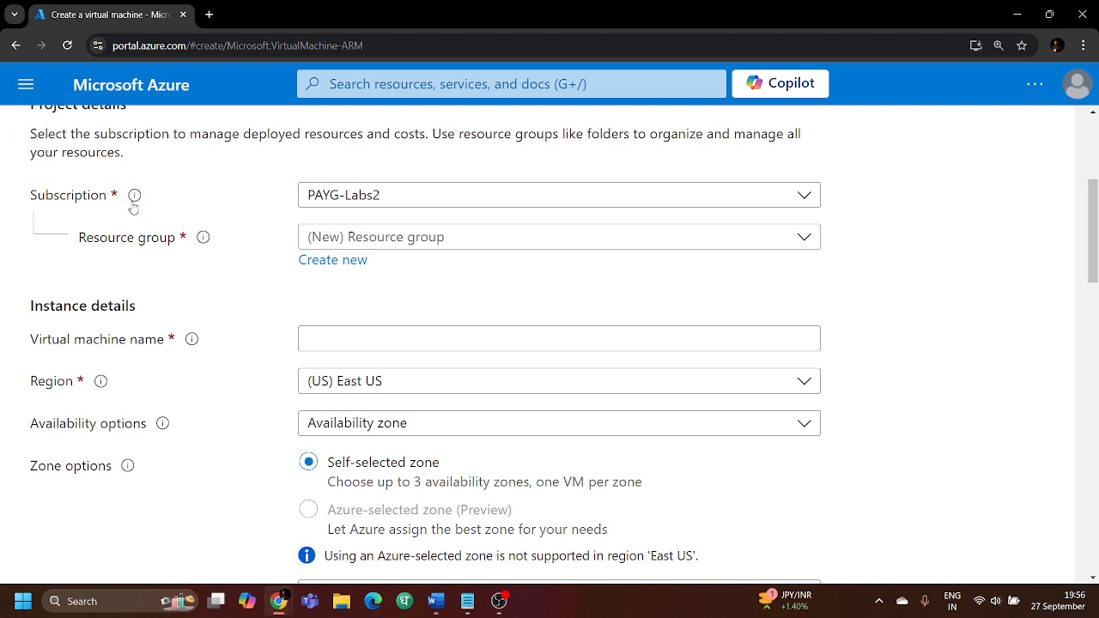
mouse_move(132, 204)
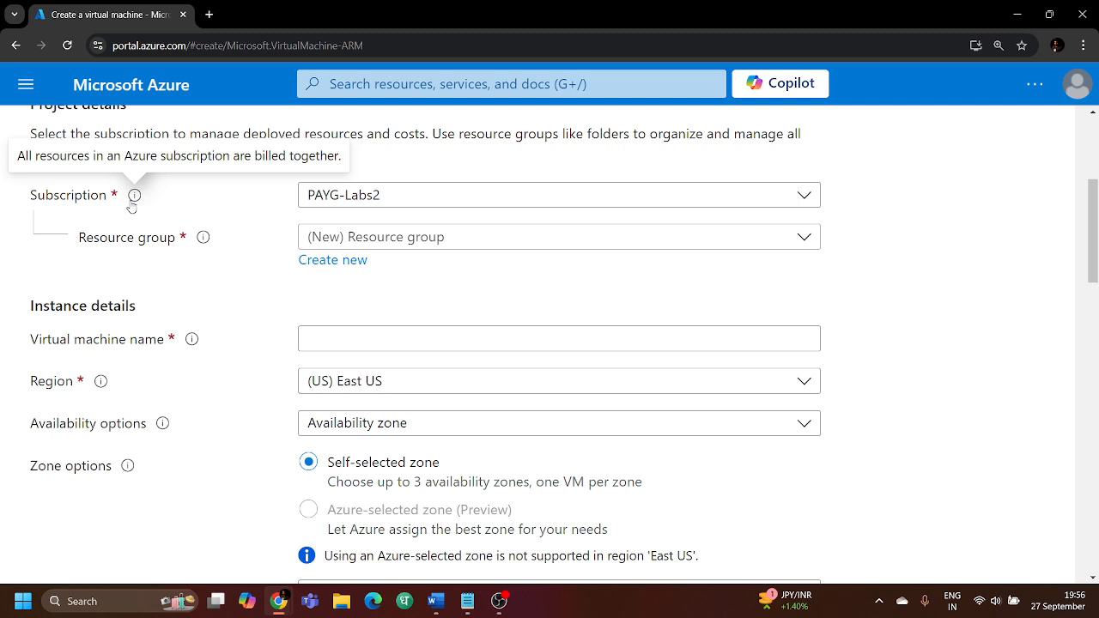
click(468, 201)
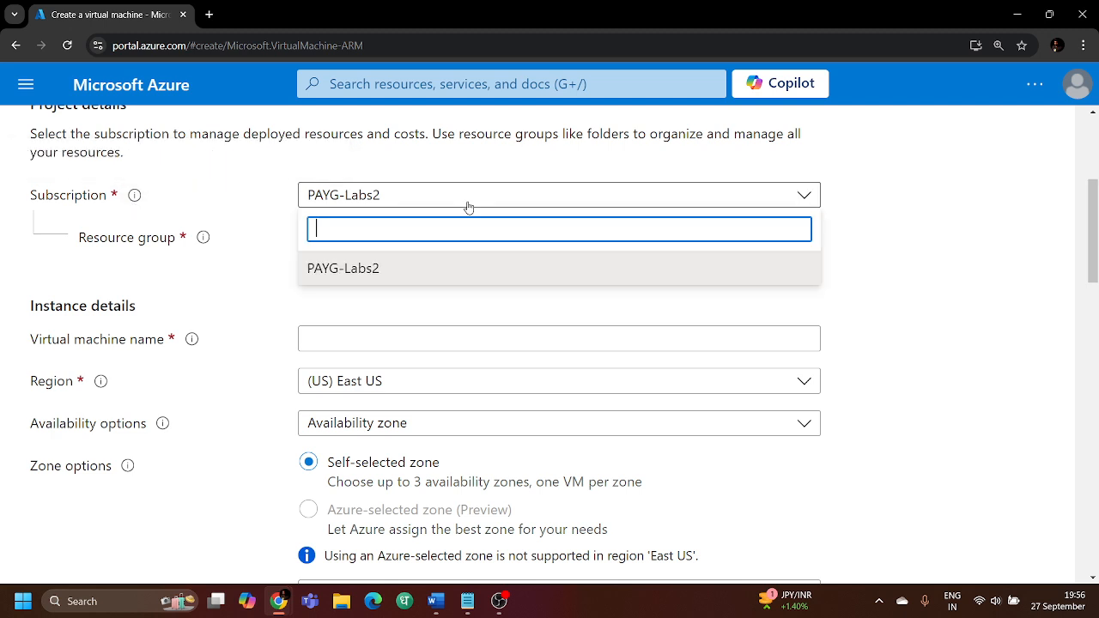
click(266, 190)
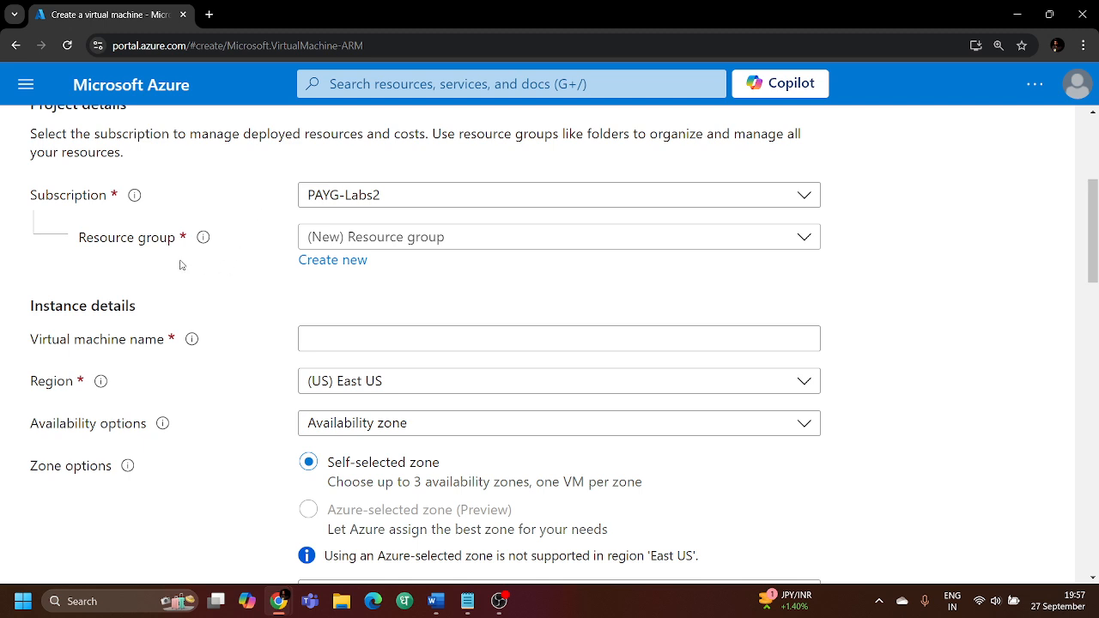
click(421, 243)
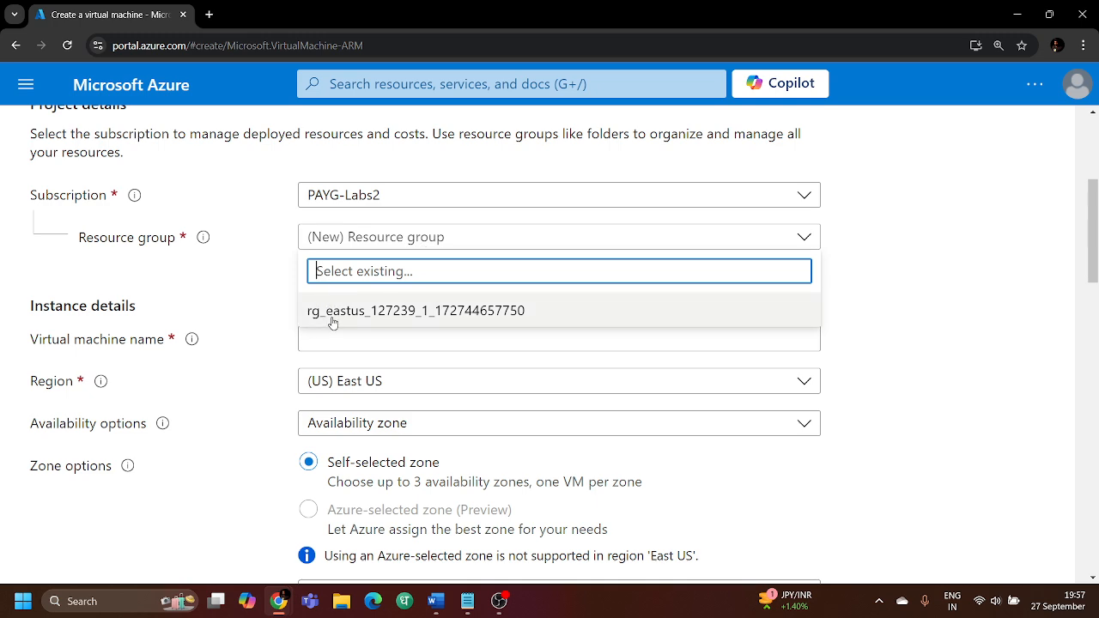
click(375, 311)
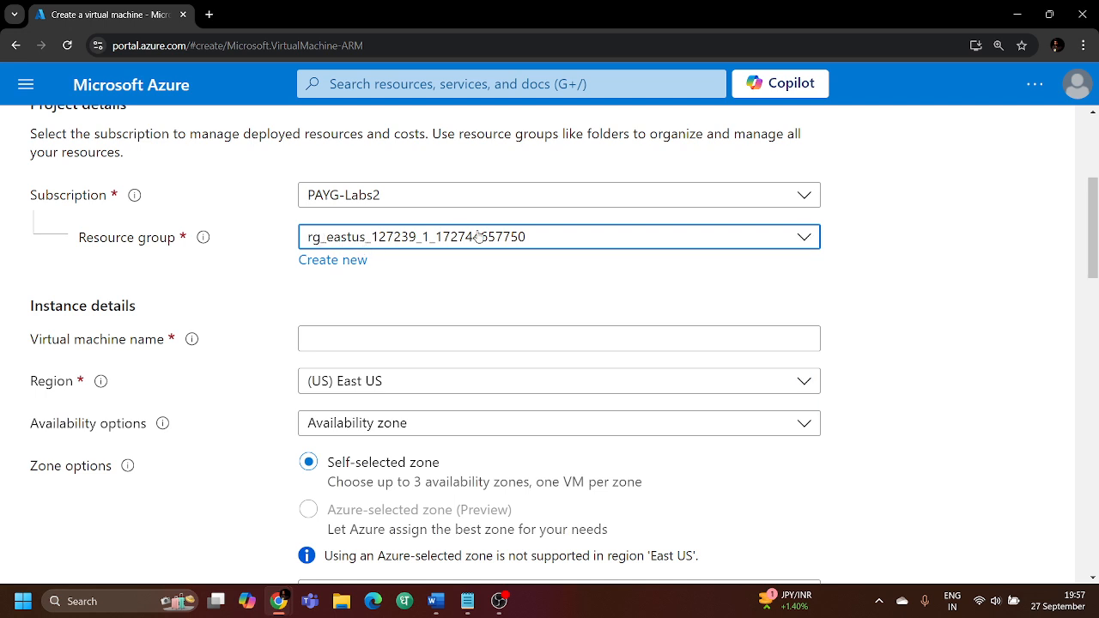
click(354, 261)
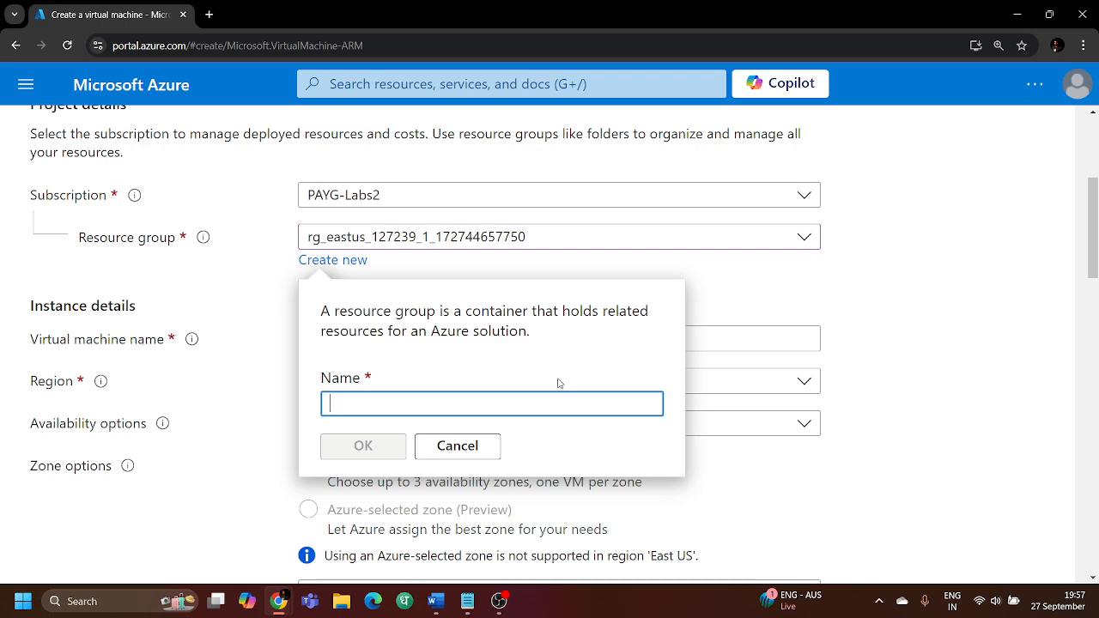
click(748, 308)
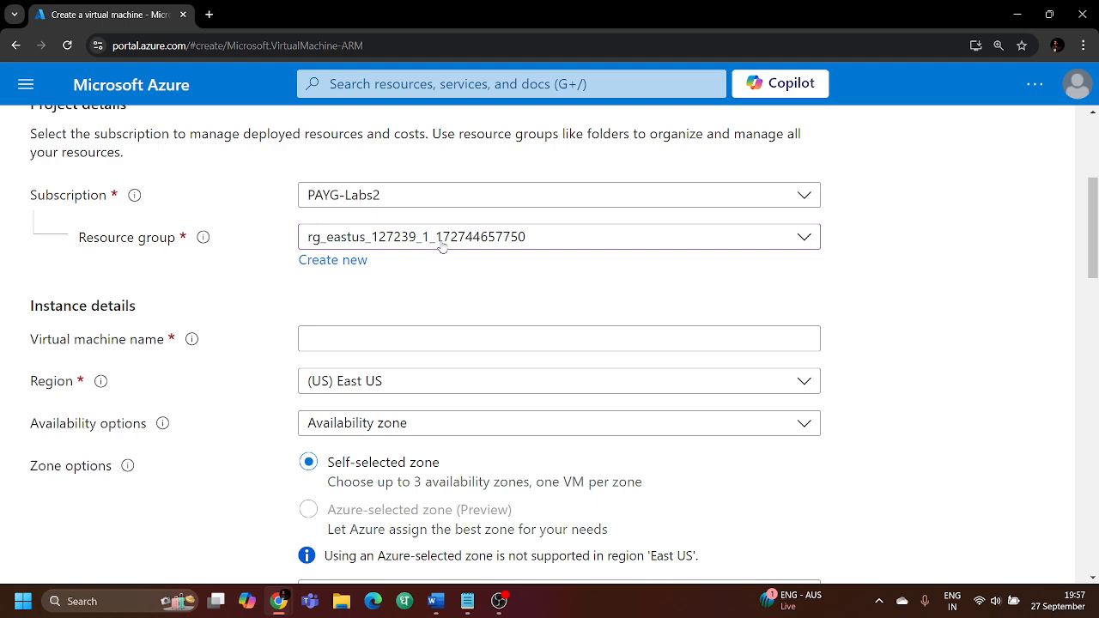
Name the virtual machine Myvirtualmachine and choose Availability zone as its availability option
scroll(343, 266, down, 2)
click(353, 196)
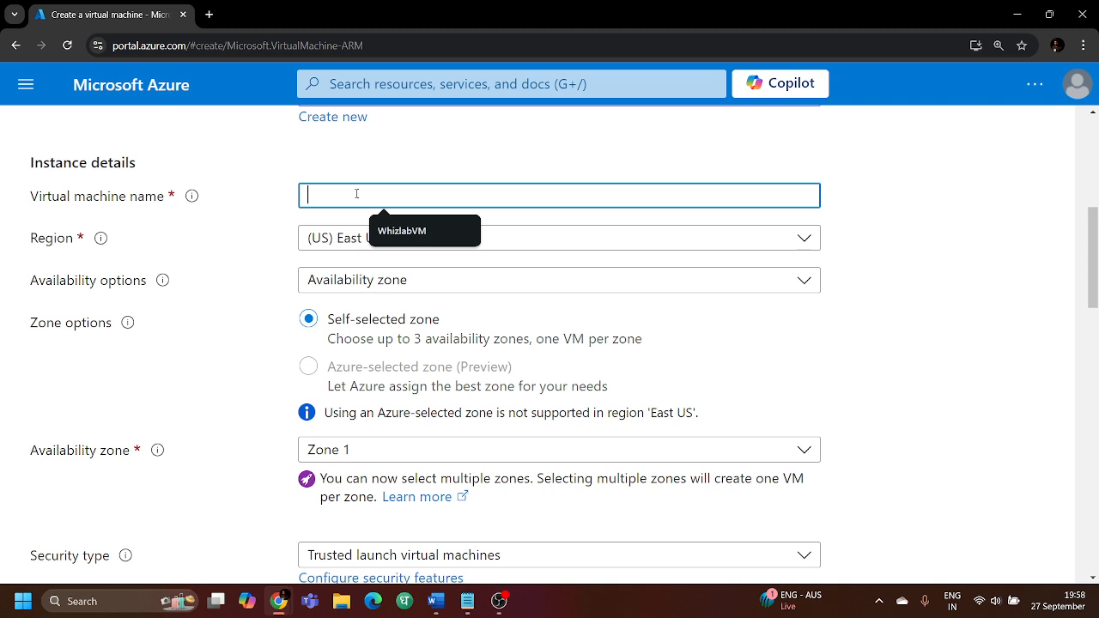
text(My)
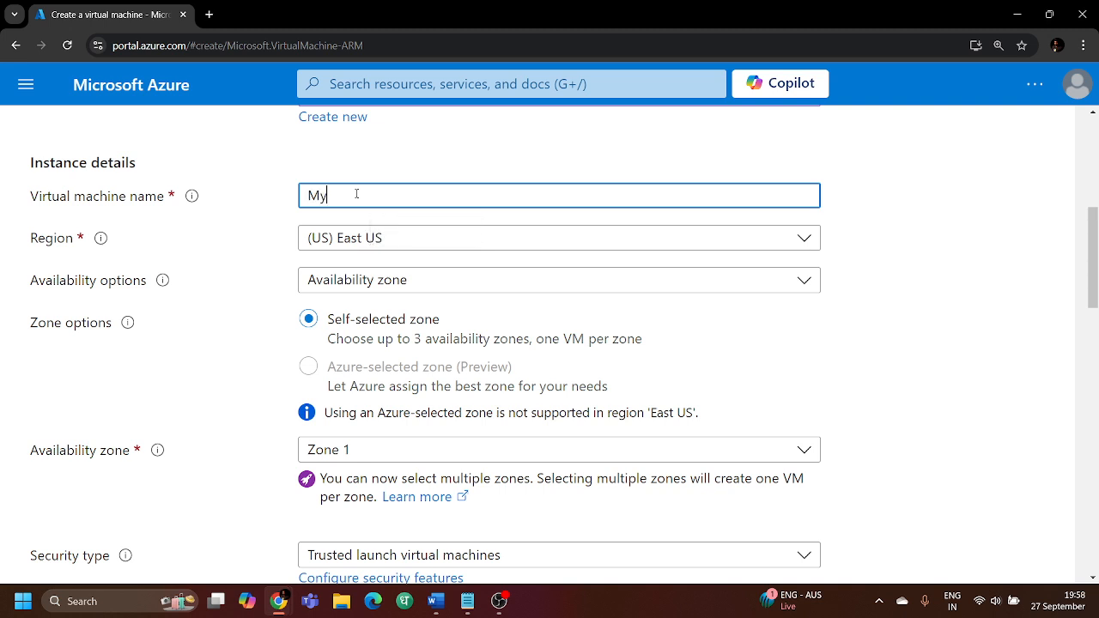
text(virtualmachine)
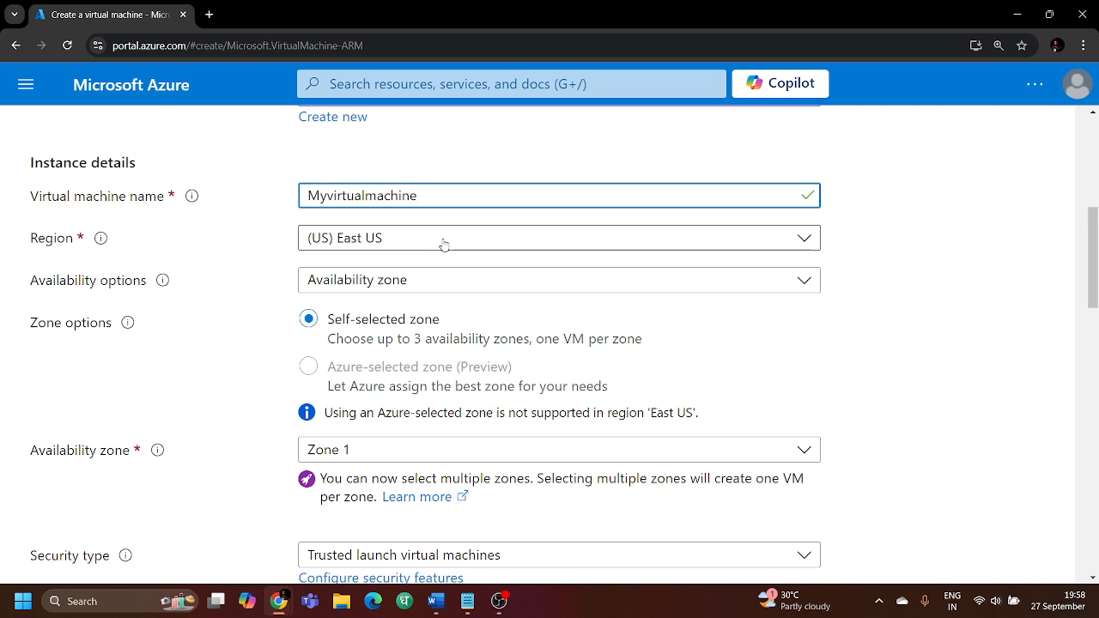
click(421, 280)
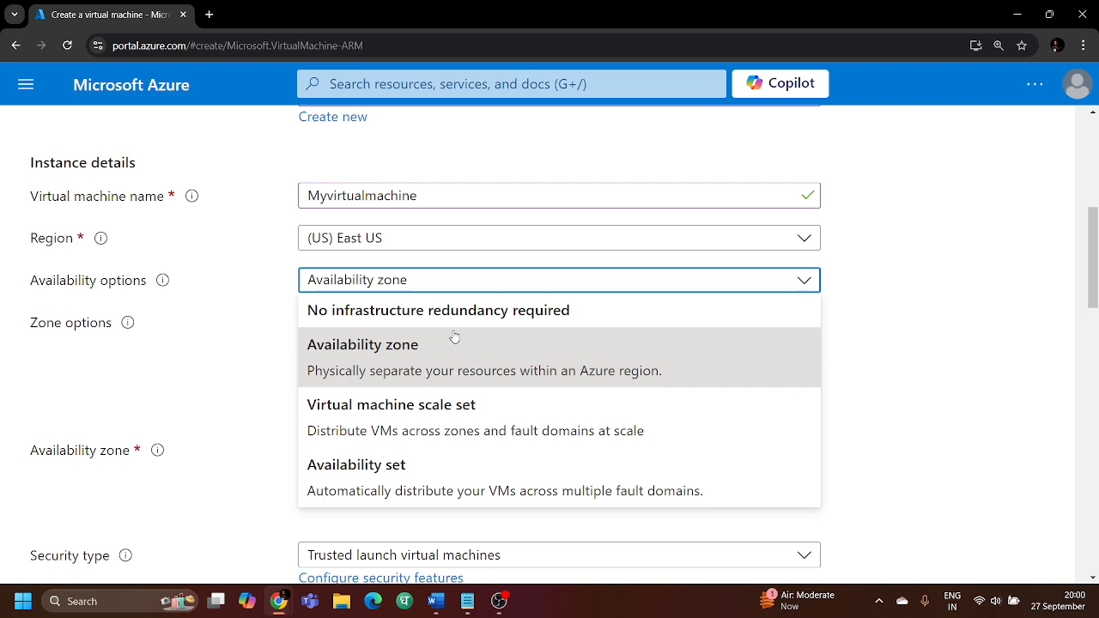
click(379, 347)
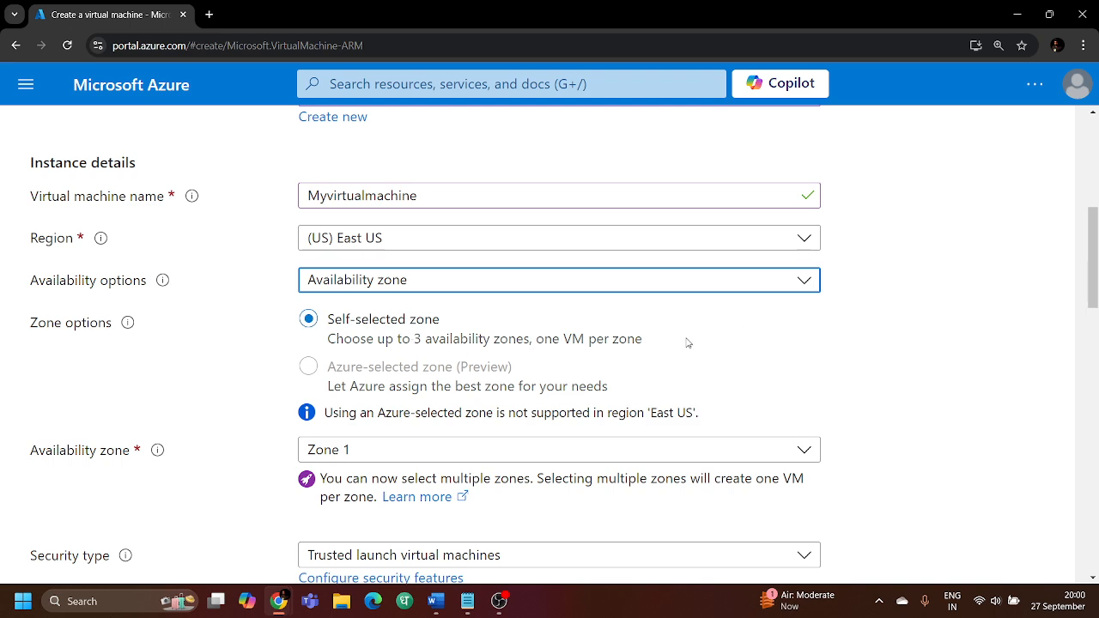
Look over the security types offered for the virtual machine without changing the selection
scroll(687, 343, down, 3)
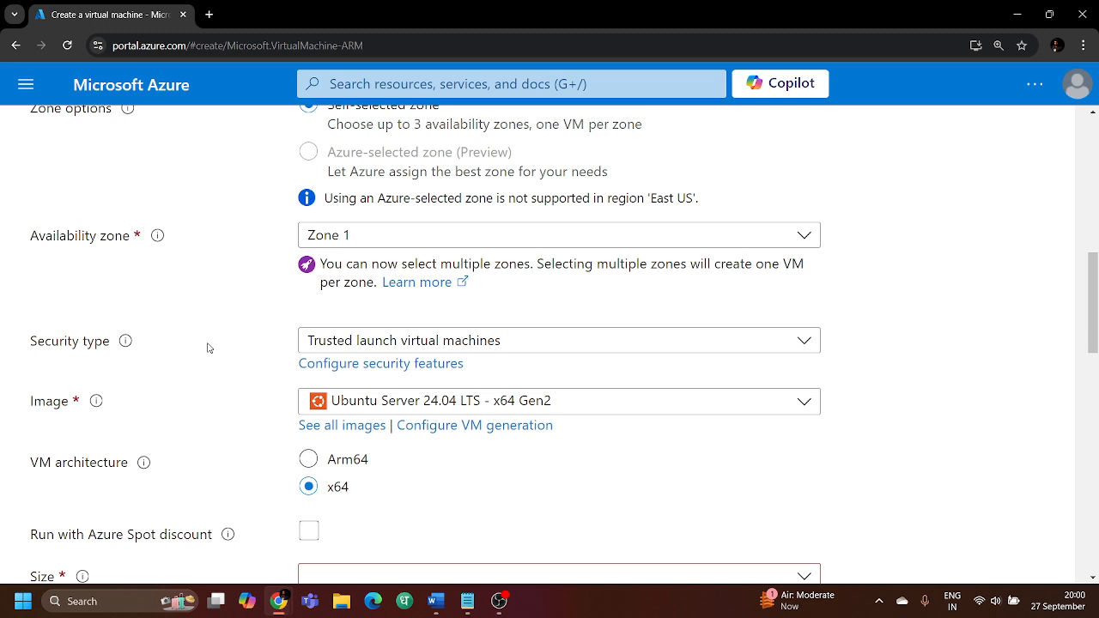
click(504, 341)
scroll(873, 295, down, 2)
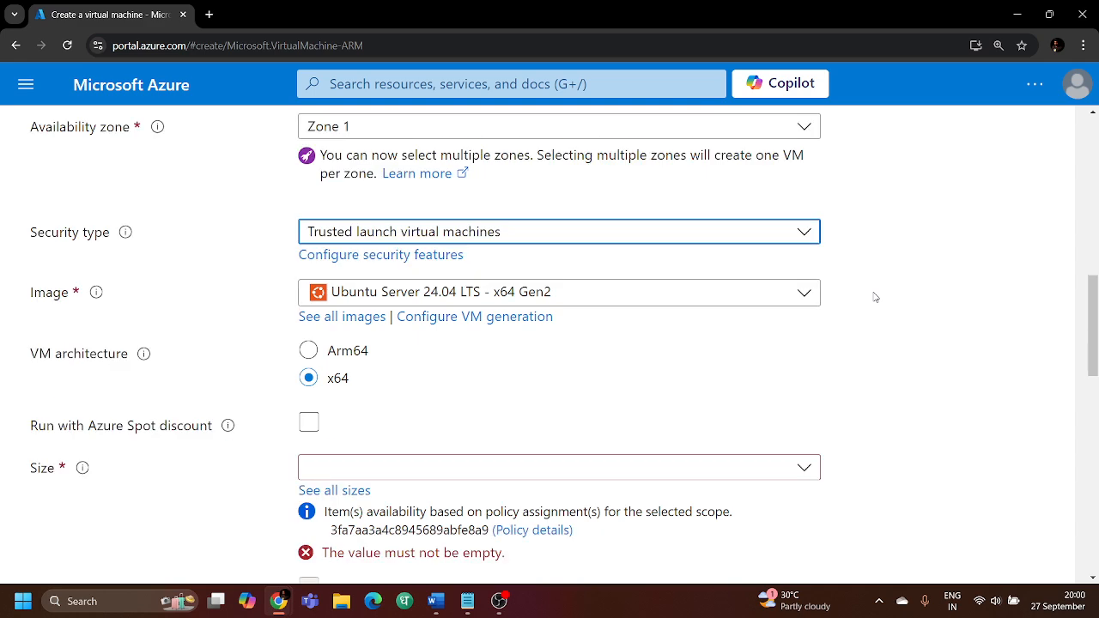
click(509, 202)
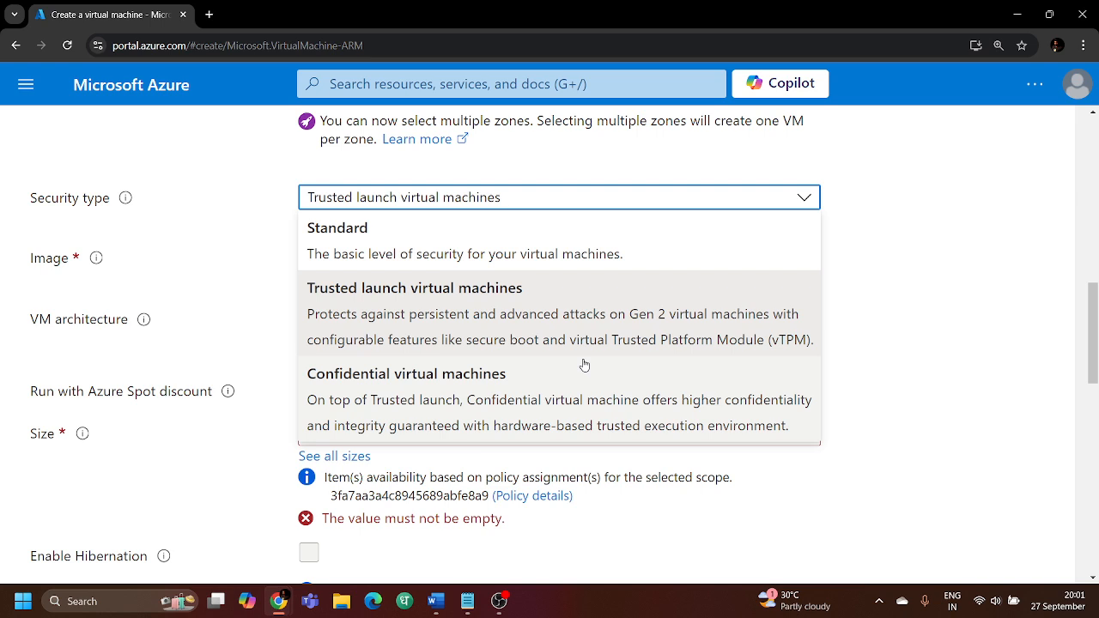
click(915, 283)
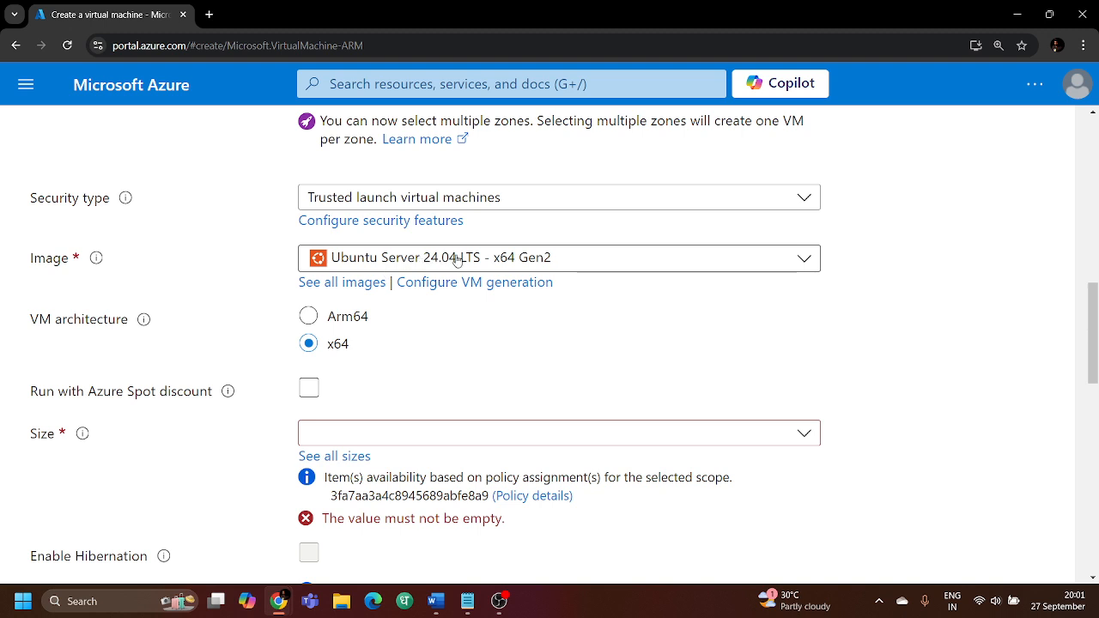
Look through the available operating system images and select Ubuntu Server 24.04 LTS - x64 Gen2
click(565, 265)
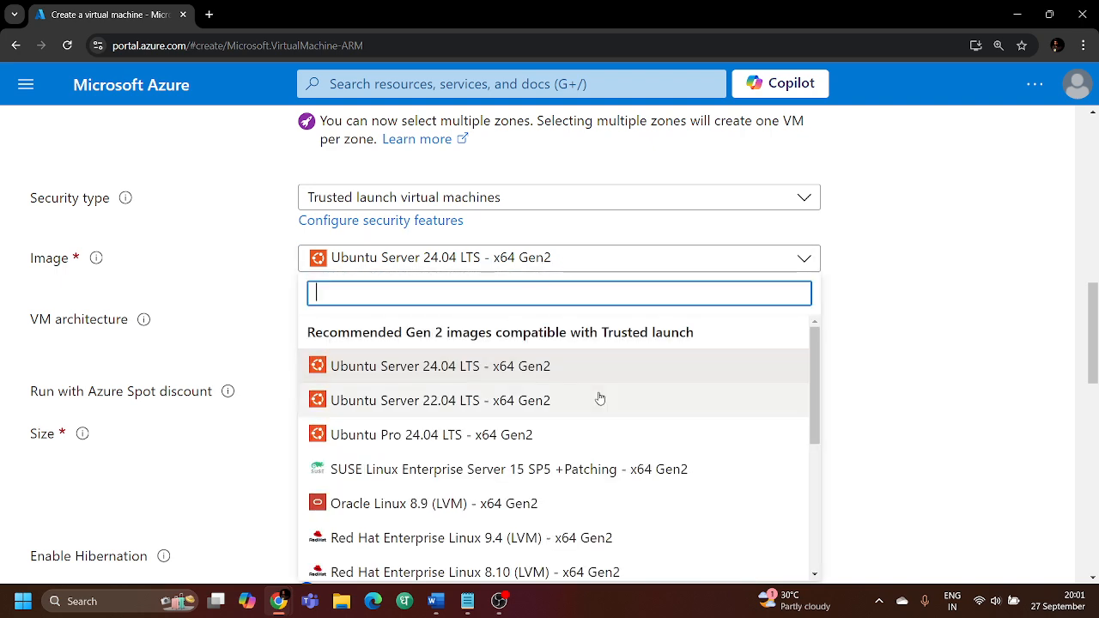
scroll(600, 400, down, 5)
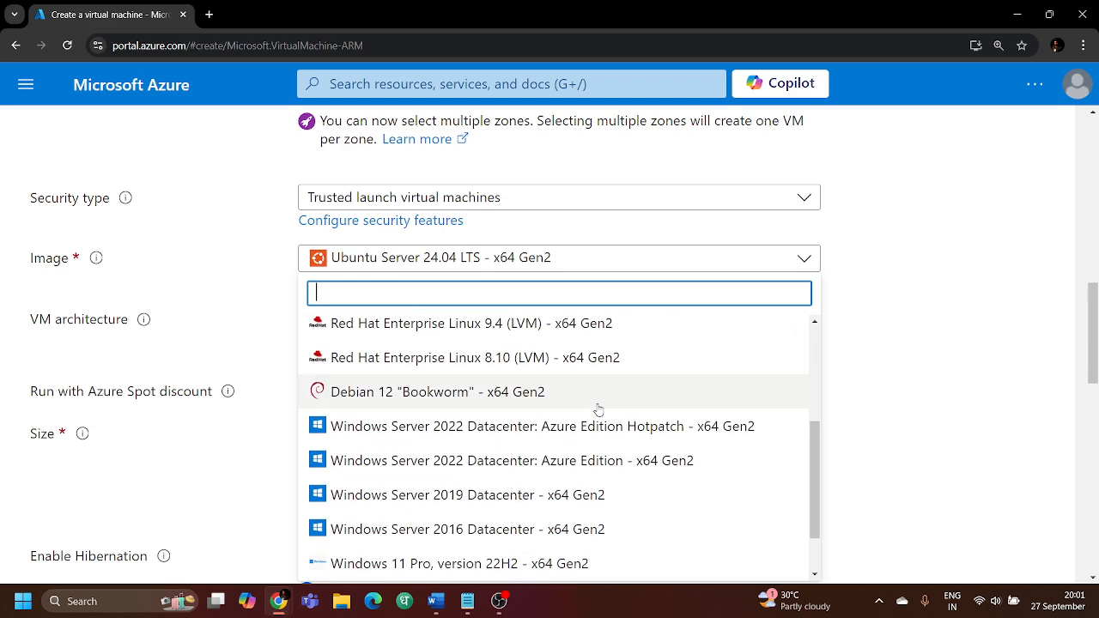
scroll(602, 467, up, 5)
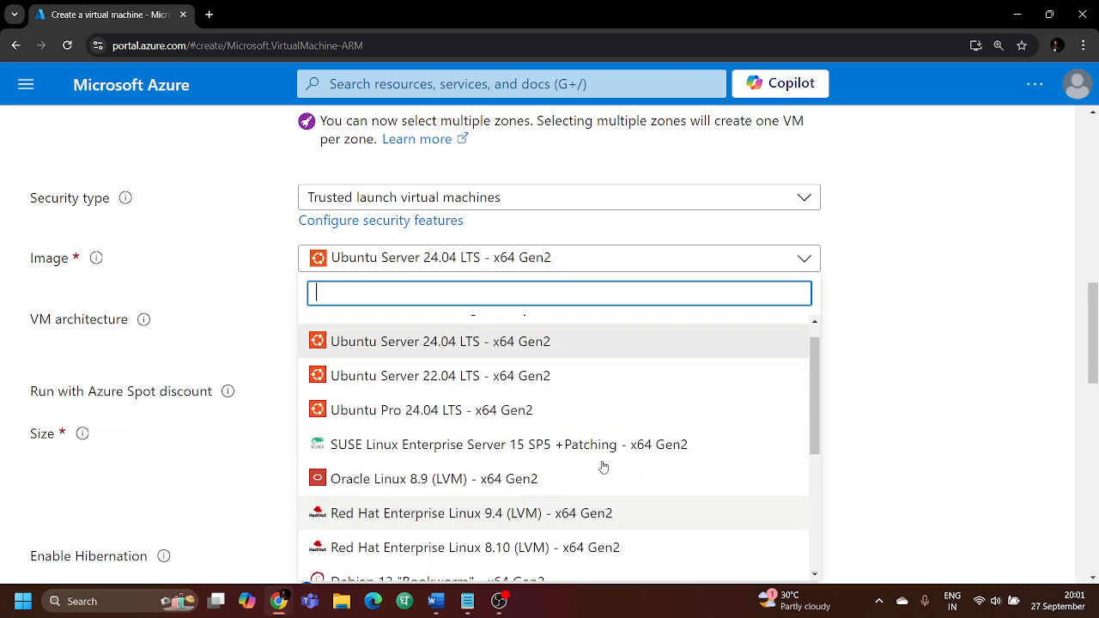
scroll(572, 422, down, 5)
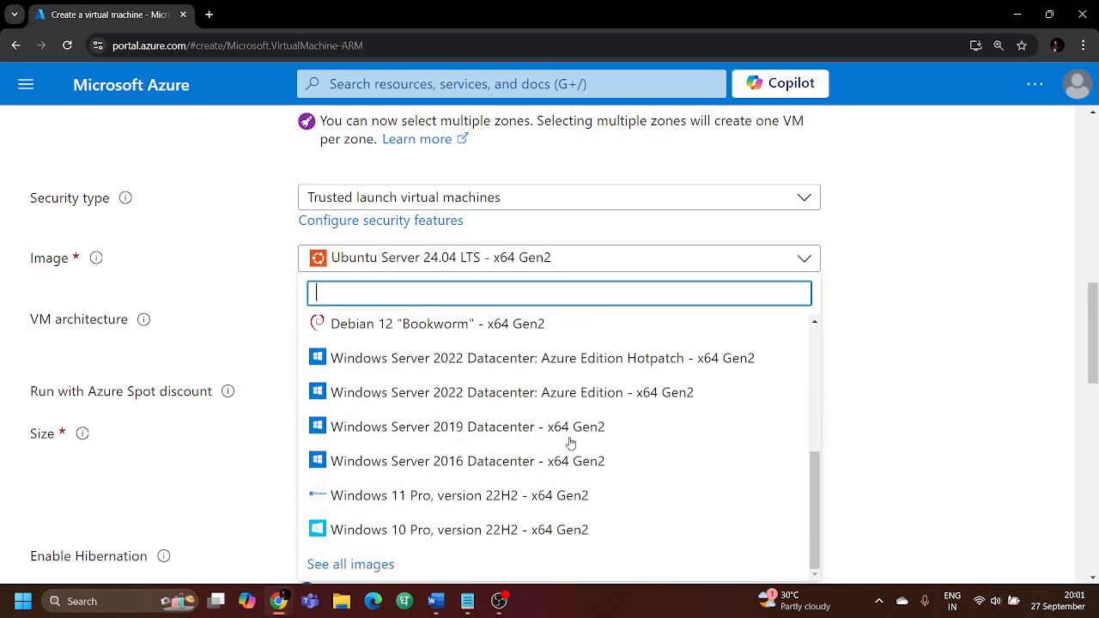
scroll(659, 481, up, 5)
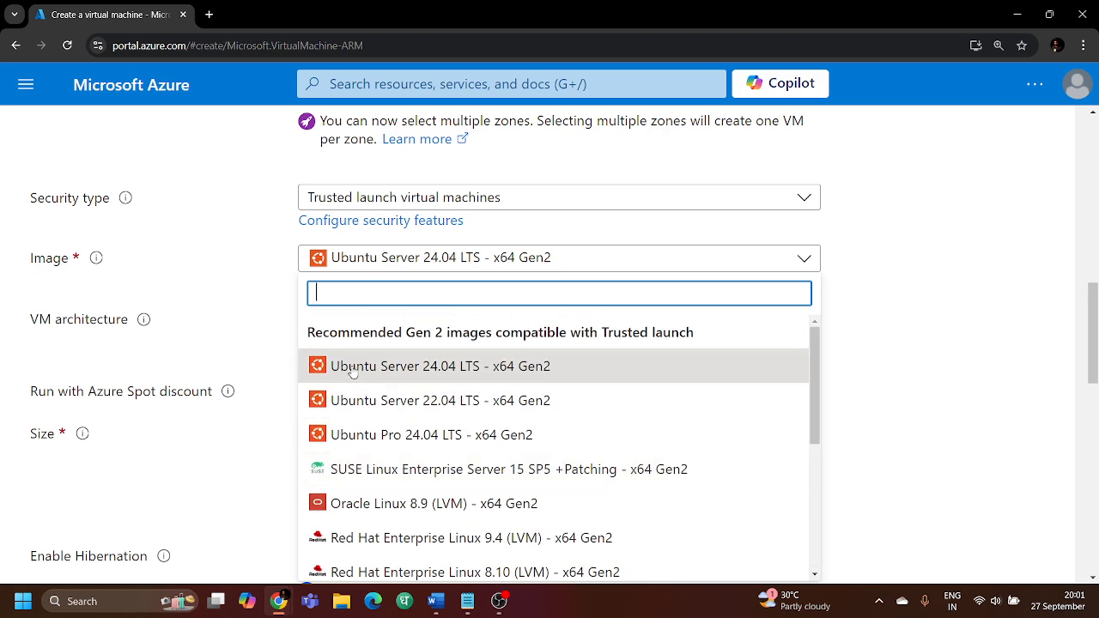
click(509, 378)
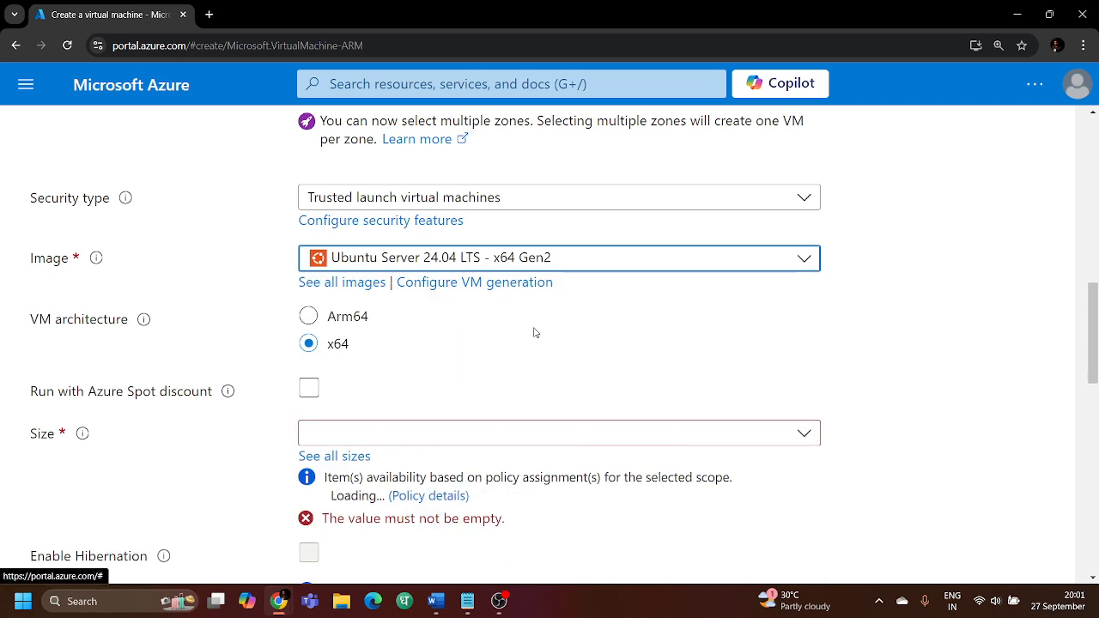
Browse all virtual machine sizes and select B2s from the sizes most used by Azure users
scroll(528, 333, down, 1)
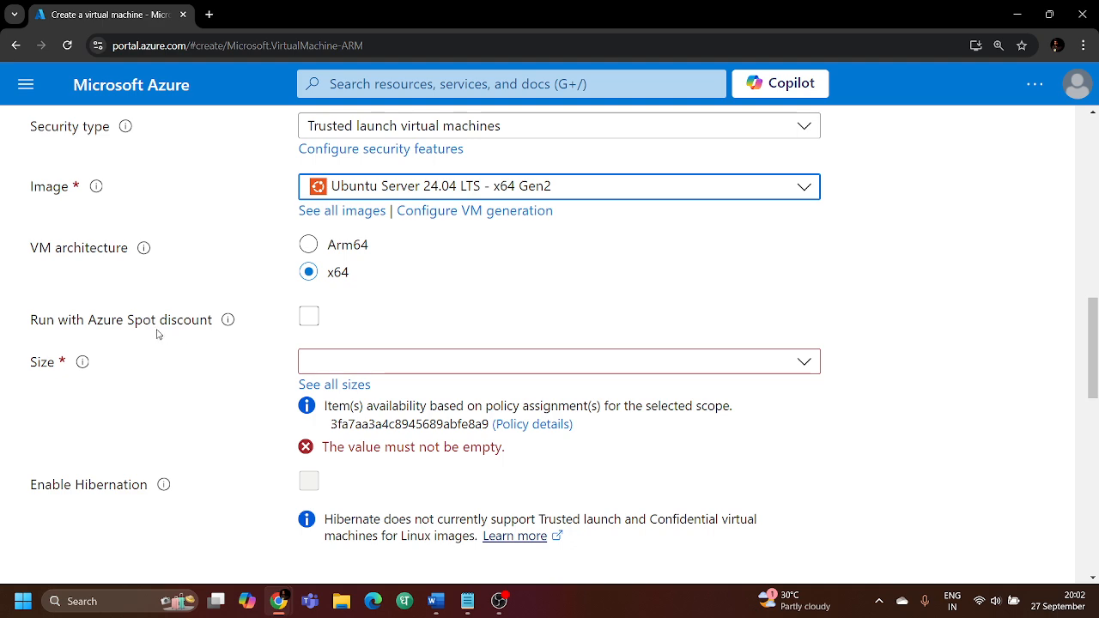
scroll(155, 332, down, 2)
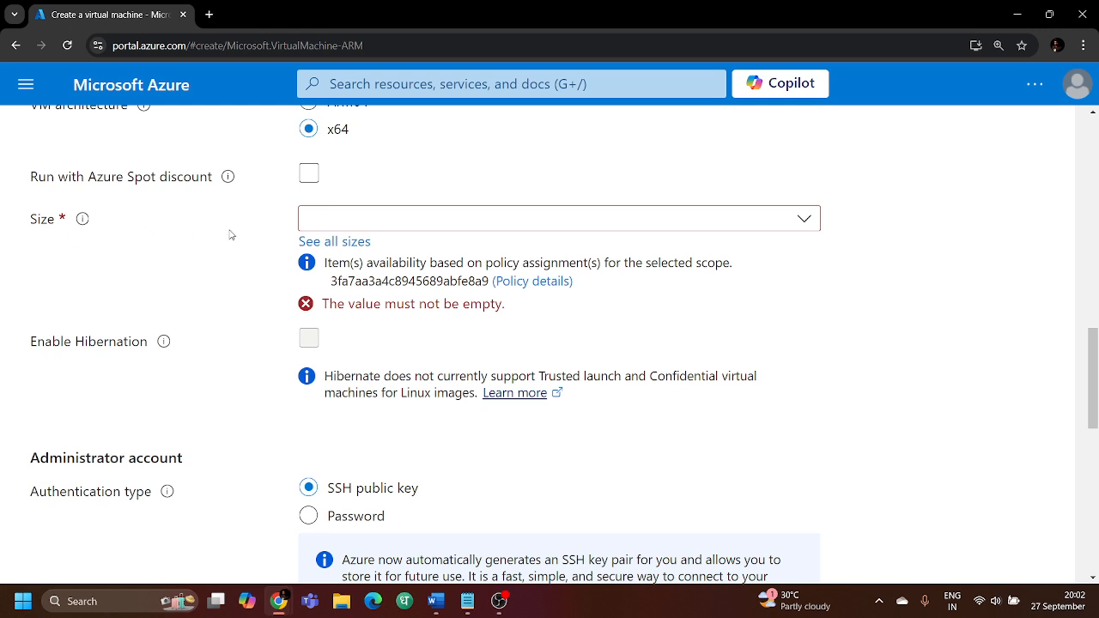
click(394, 224)
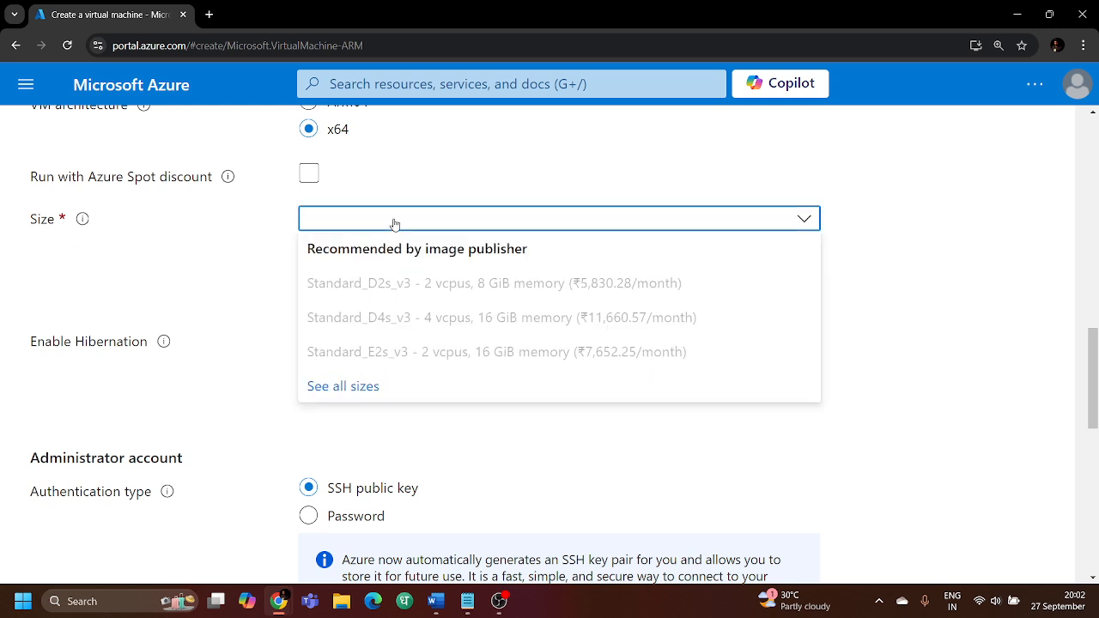
click(361, 387)
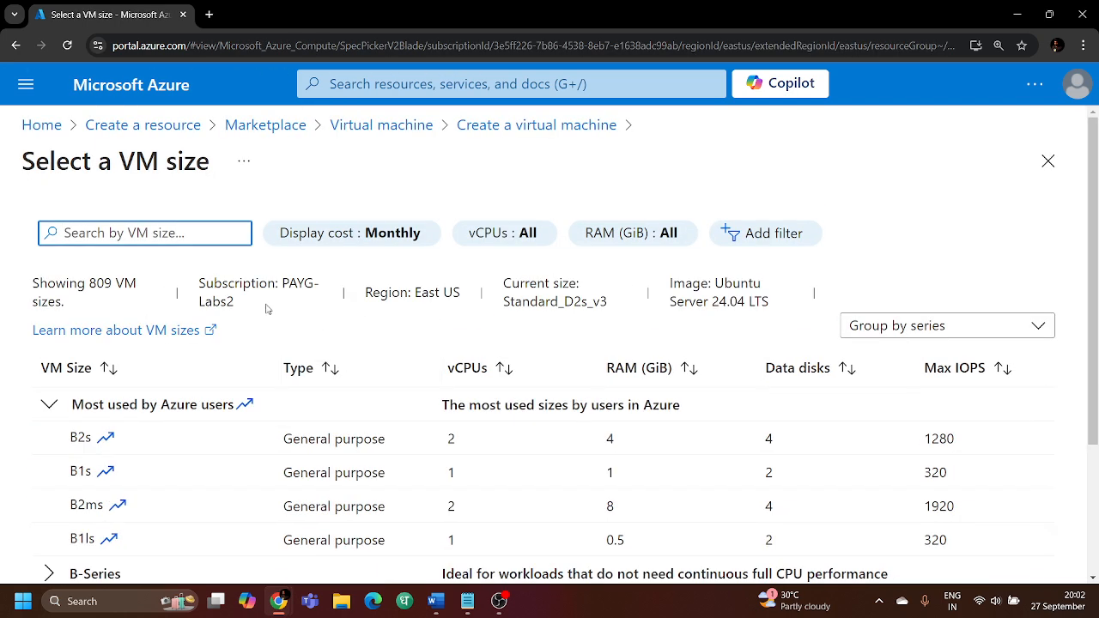
click(296, 435)
scroll(414, 433, down, 3)
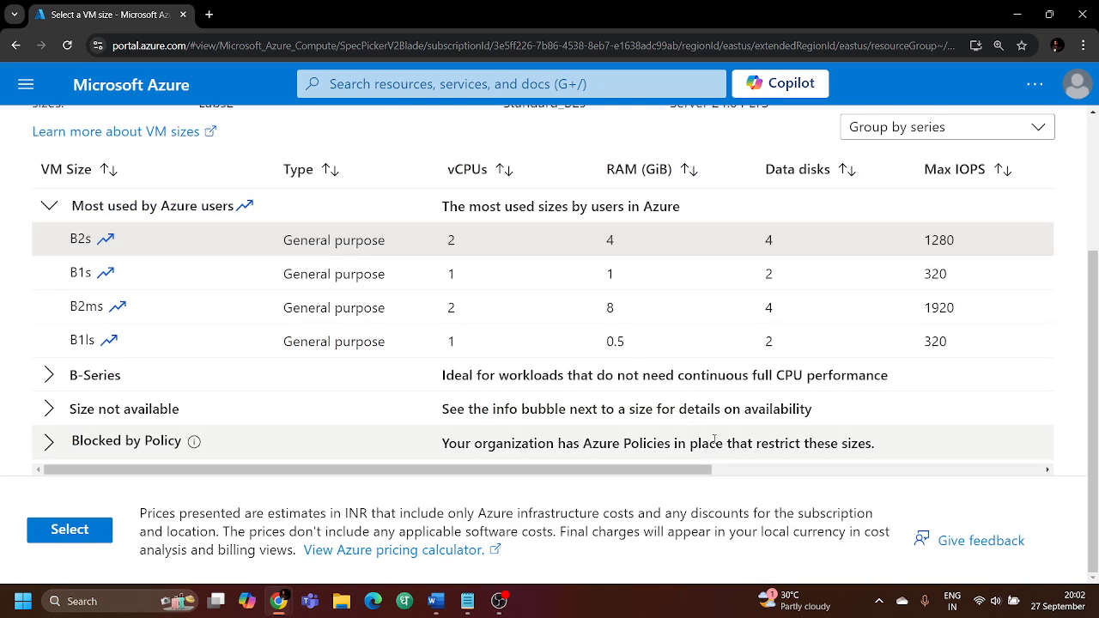
click(73, 537)
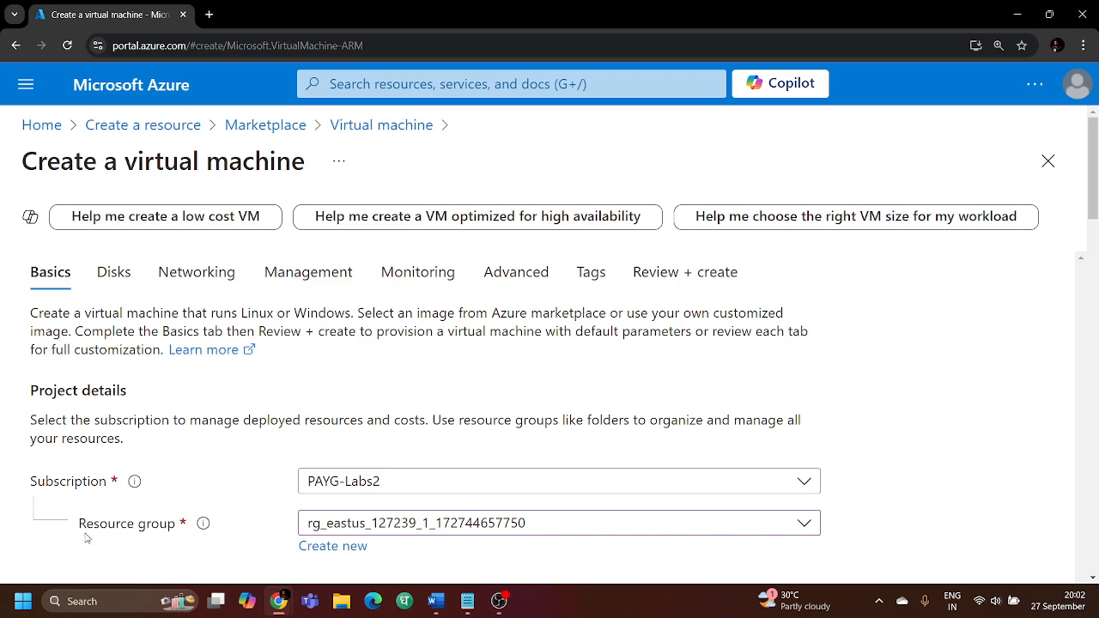
Set the administrator account's authentication type to Password and enter Username as the username
scroll(360, 322, down, 6)
scroll(357, 322, down, 5)
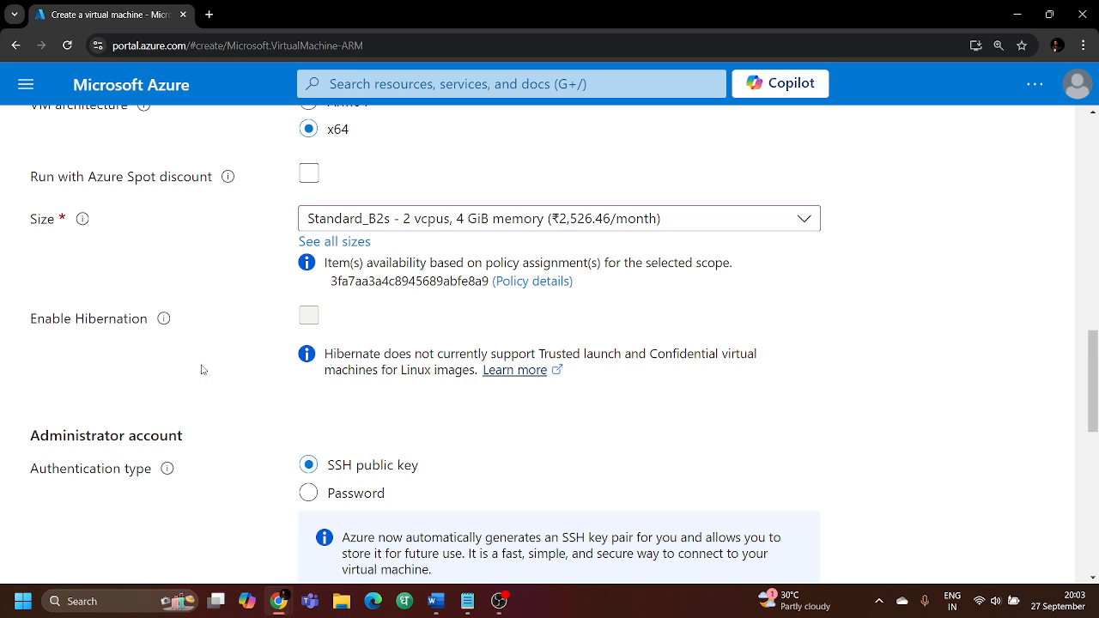
scroll(203, 371, down, 2)
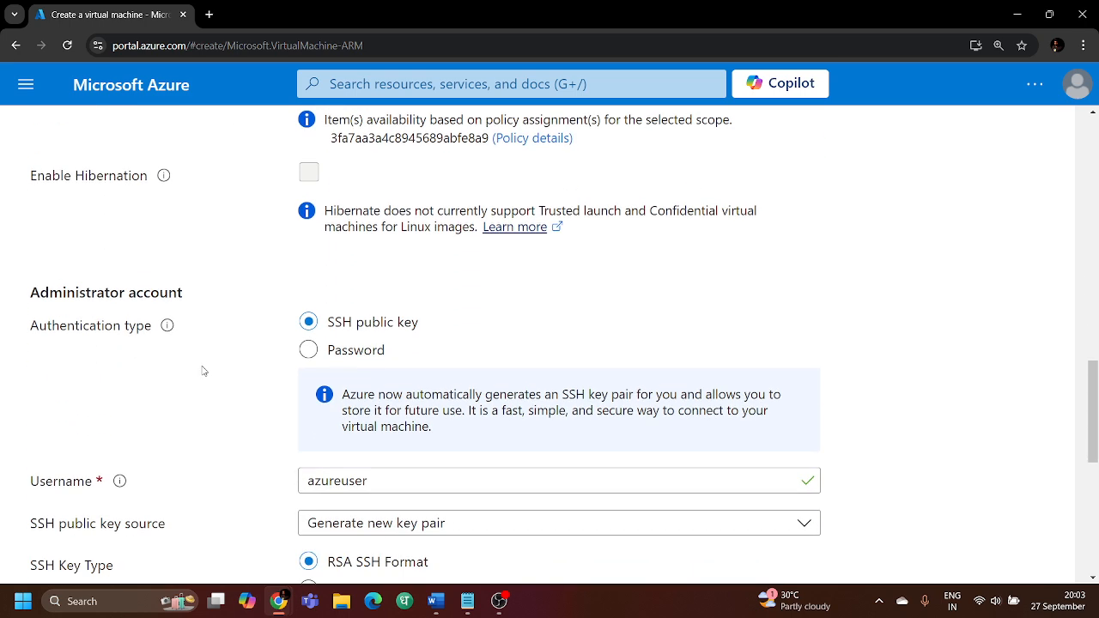
scroll(203, 370, down, 2)
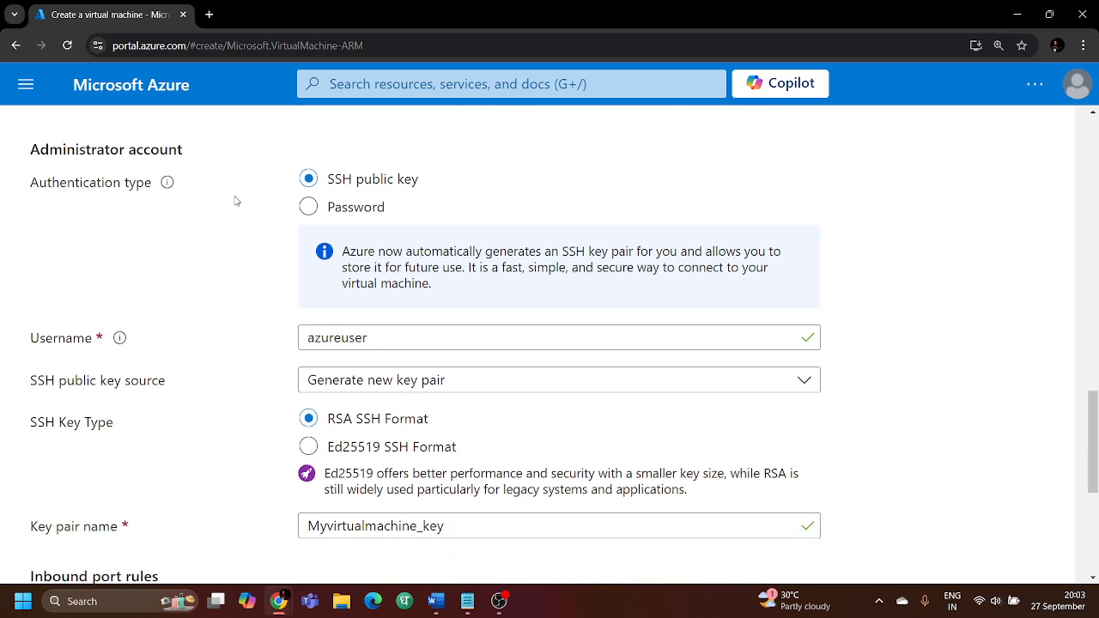
click(314, 216)
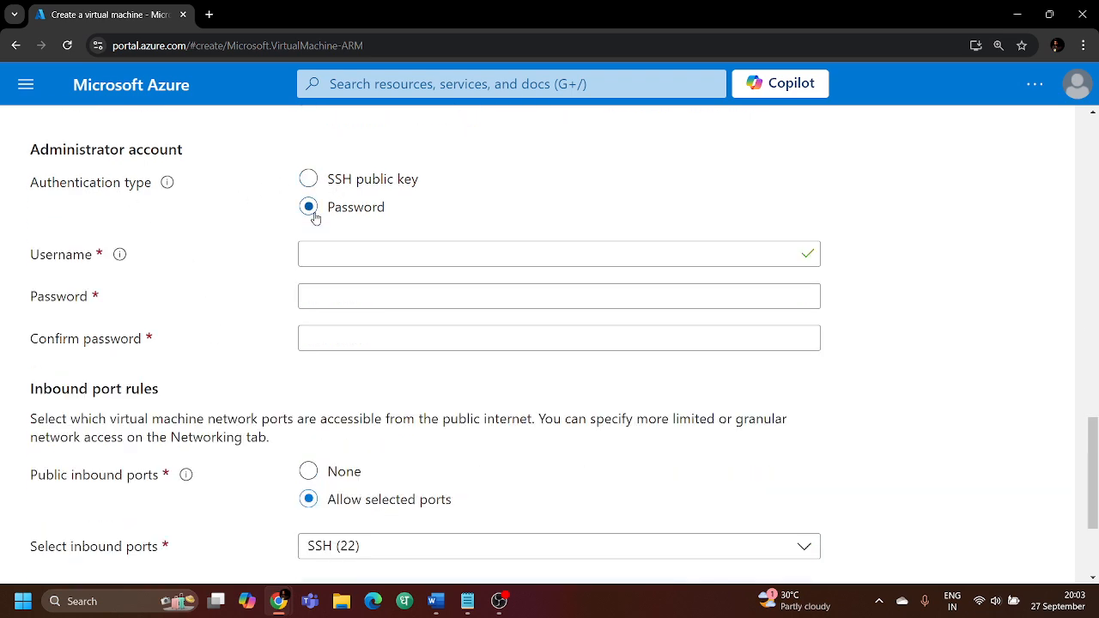
click(383, 260)
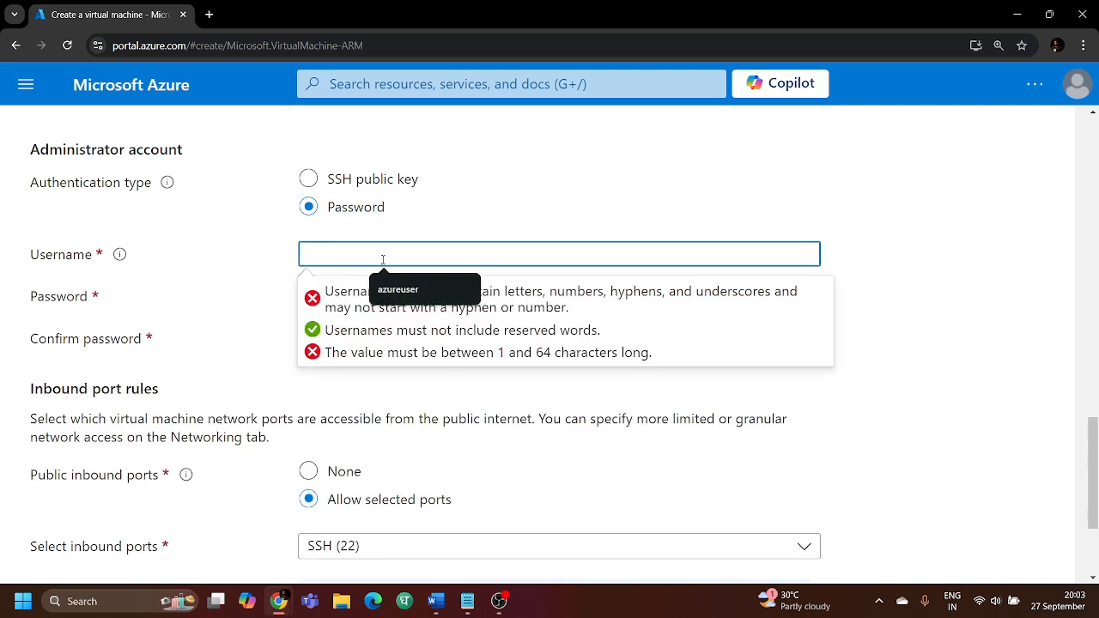
text(Username)
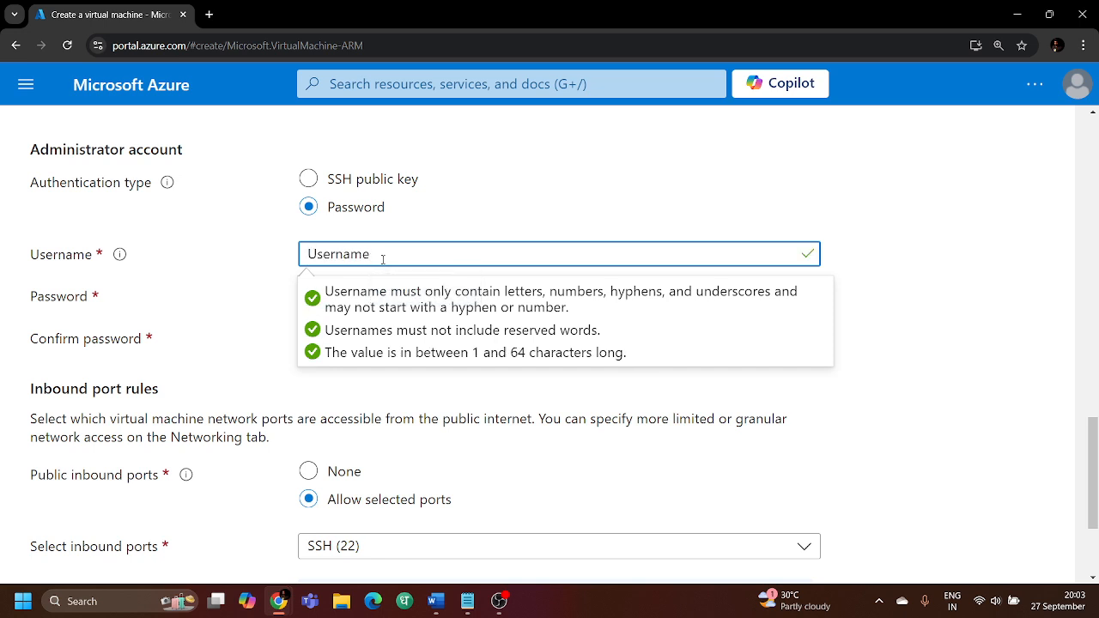
key(Tab)
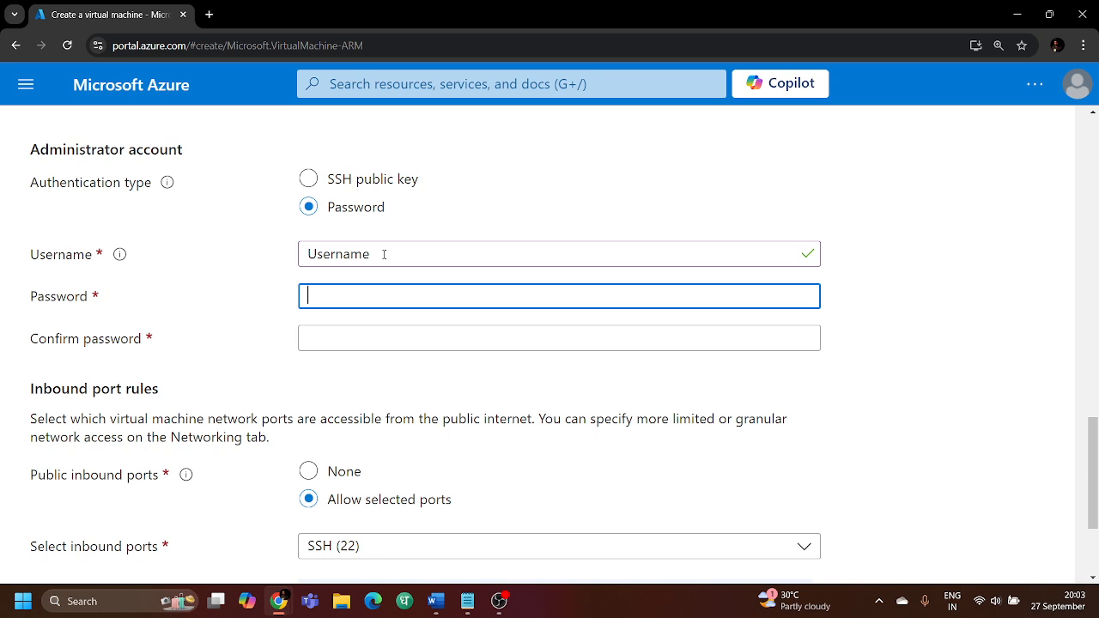
Enter and confirm the password for the virtual machine's administrator account
text(••••••••••••)
click(376, 344)
text(••••••••••)
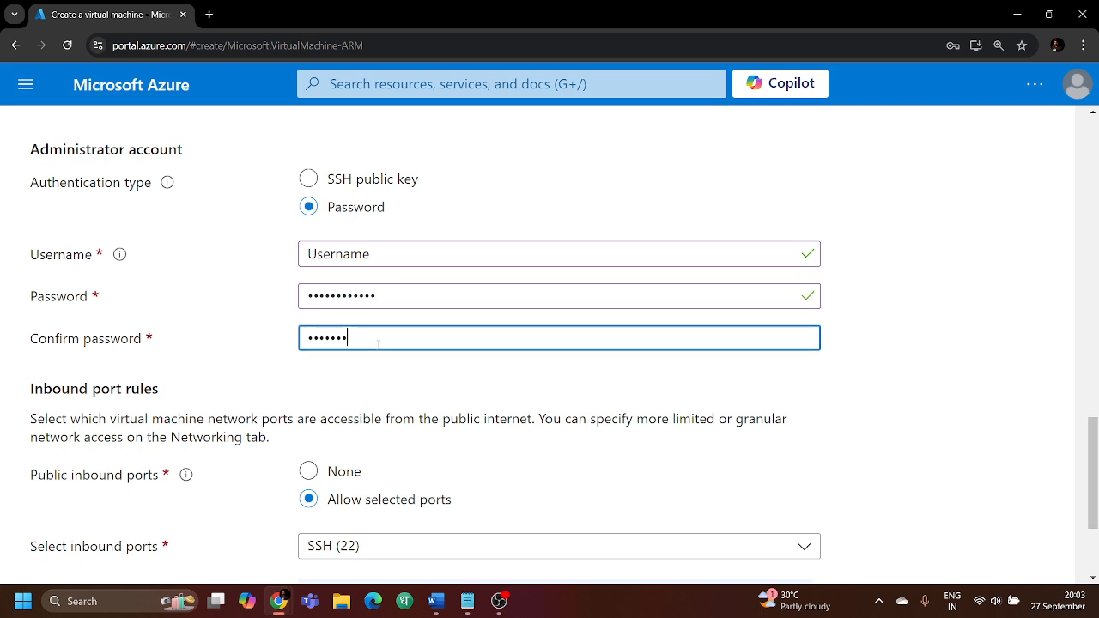
text(••)
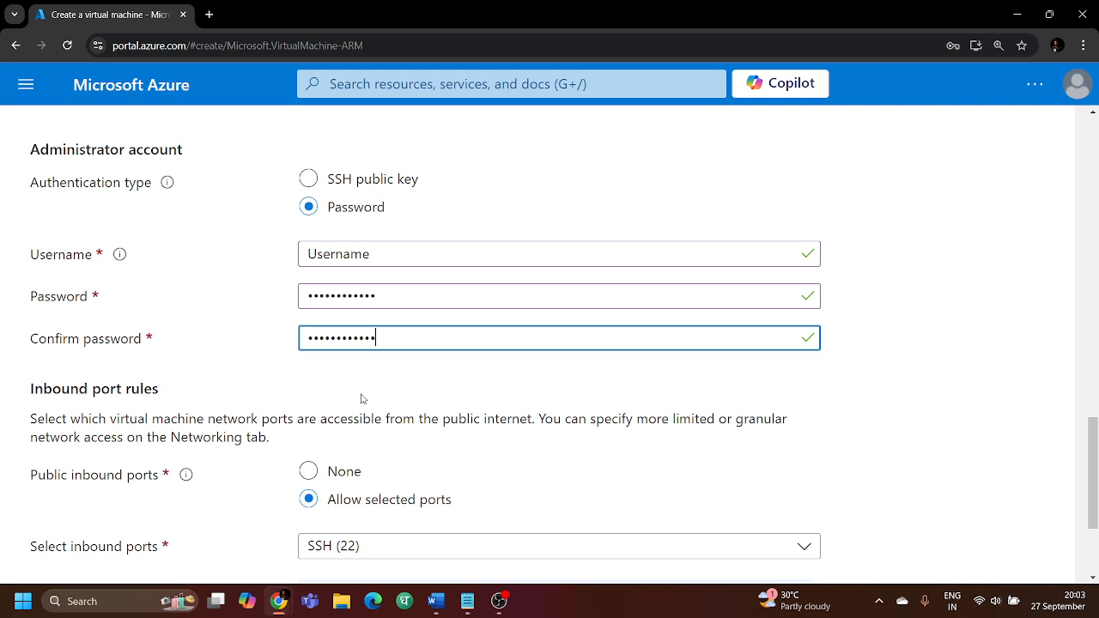
Proceed to the disk settings and set the OS disk type to Standard SSD with locally-redundant storage
scroll(360, 399, down, 2)
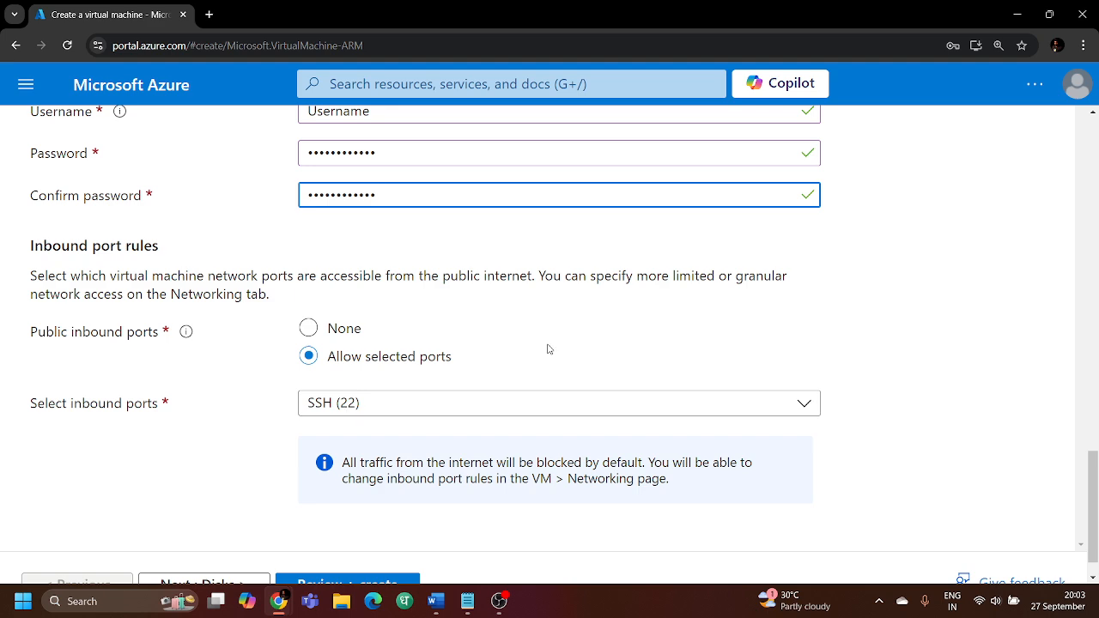
scroll(548, 349, down, 1)
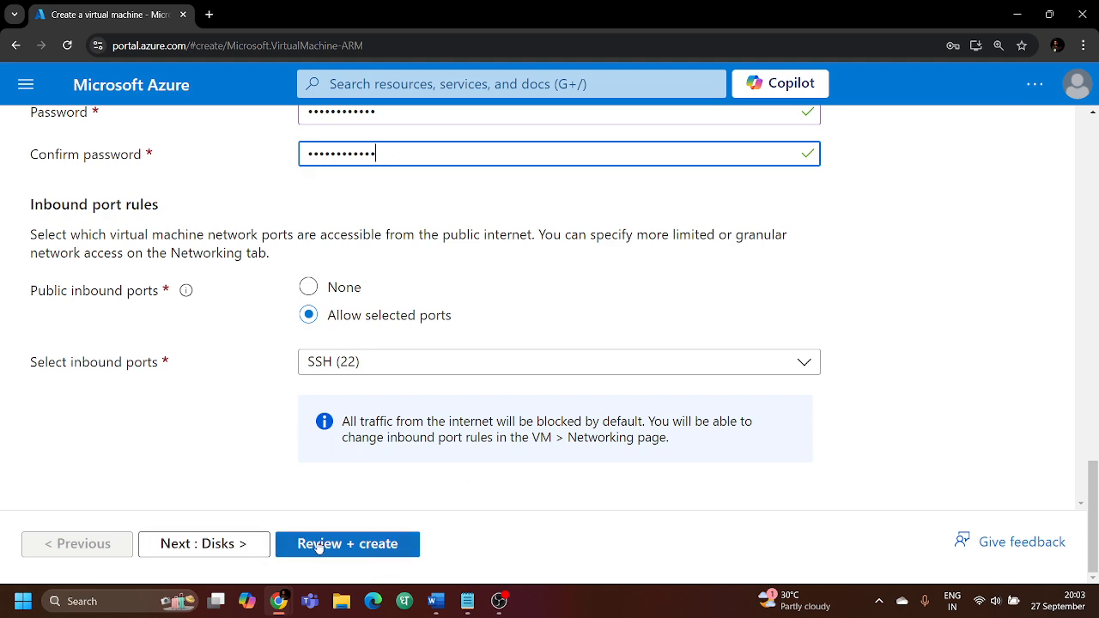
click(203, 544)
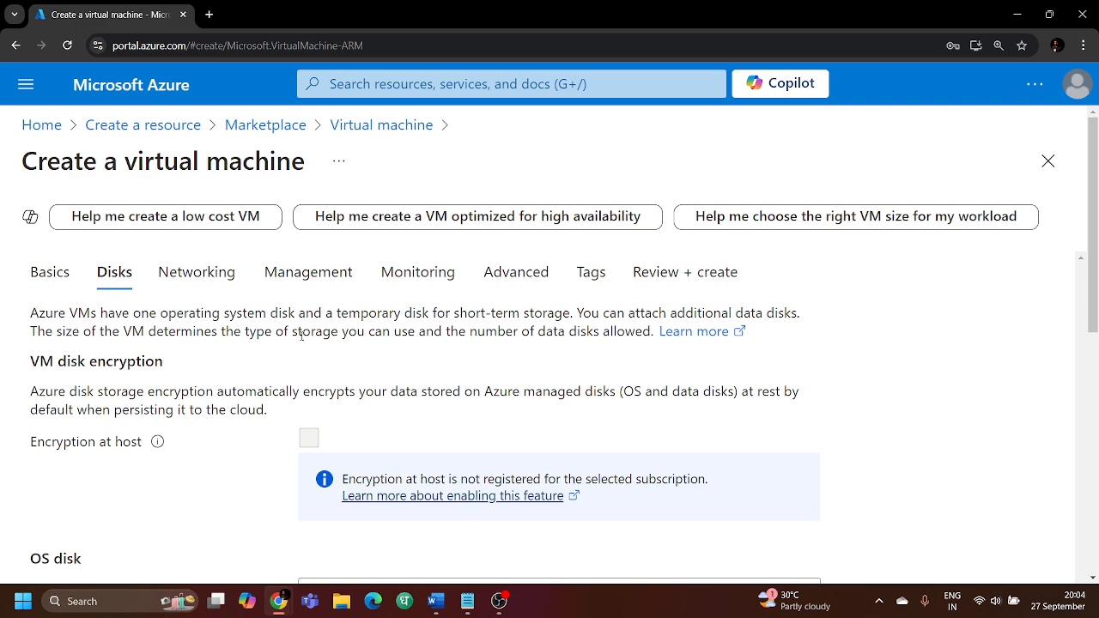
scroll(233, 351, down, 4)
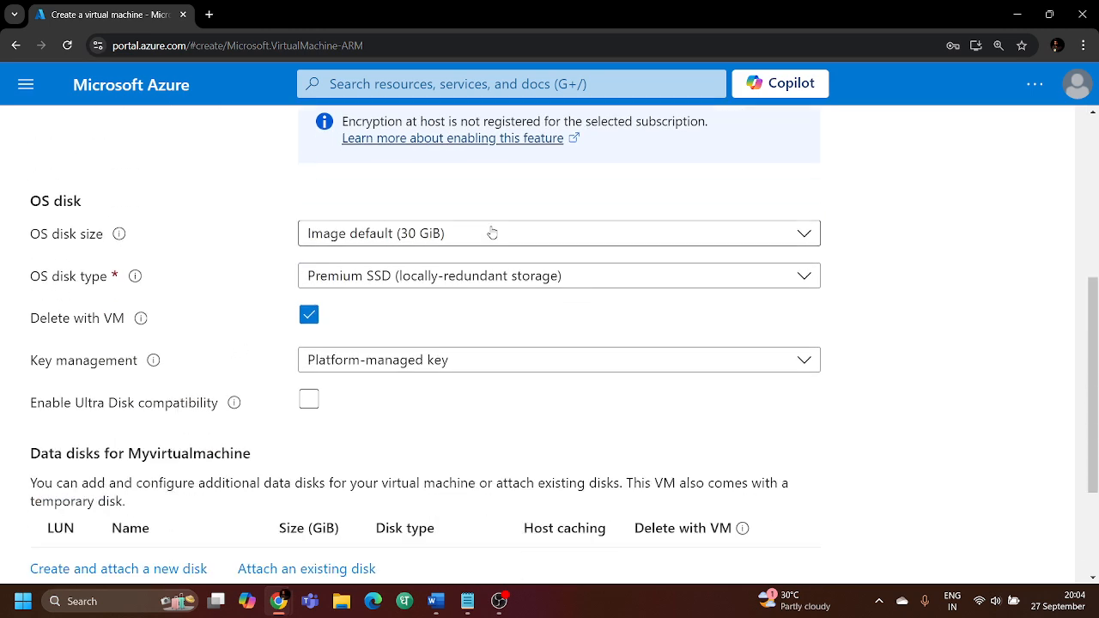
click(427, 278)
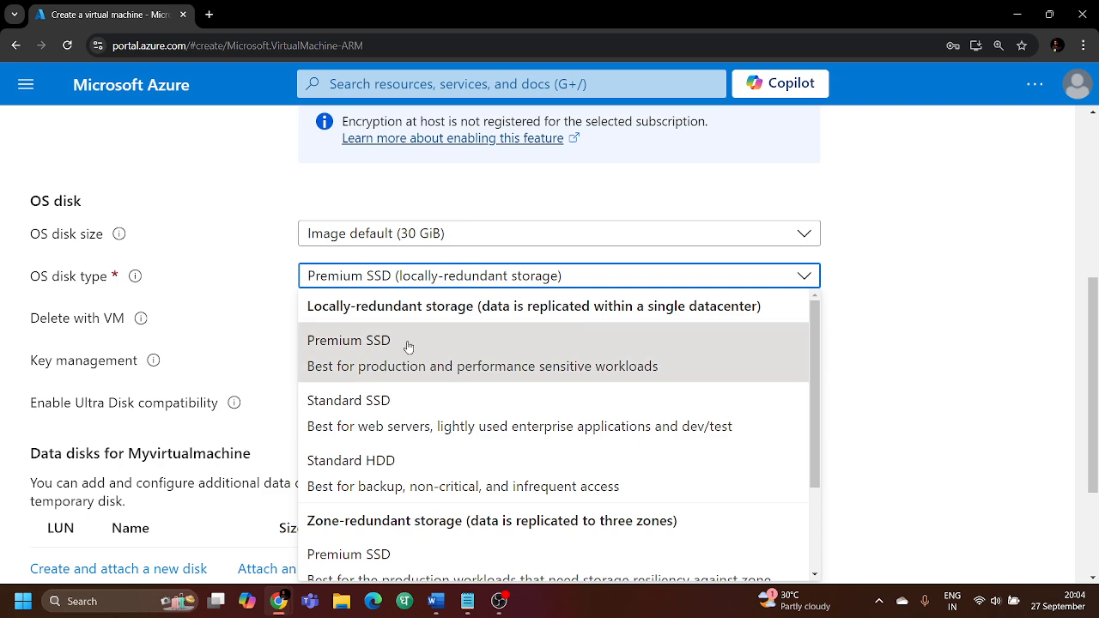
click(391, 416)
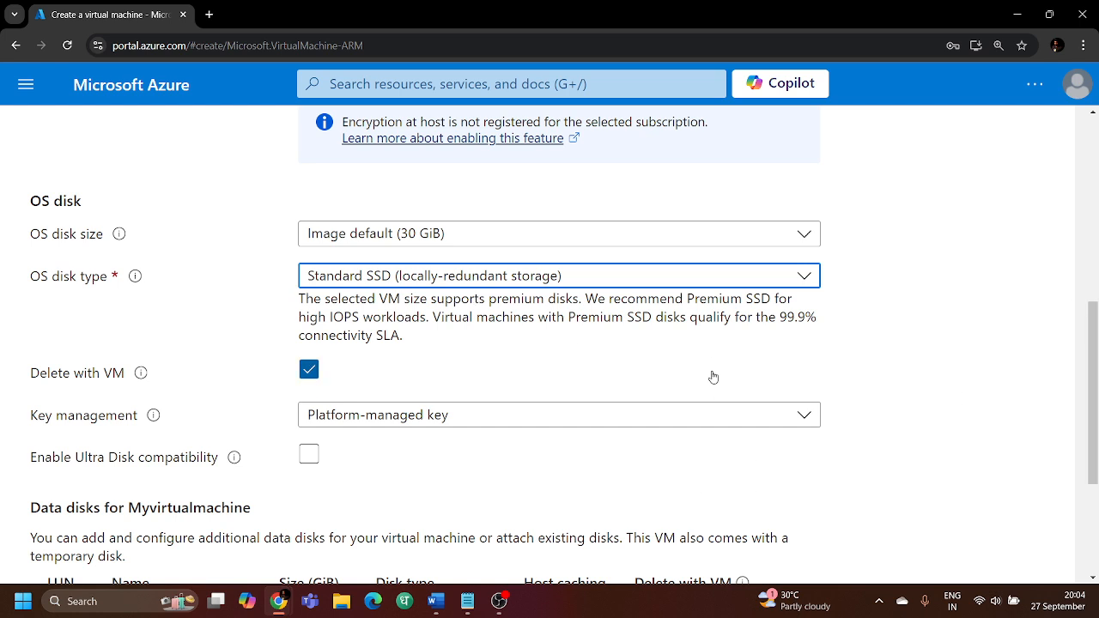
Look through the locally-redundant and zone-redundant OS disk types without changing the selection
click(610, 275)
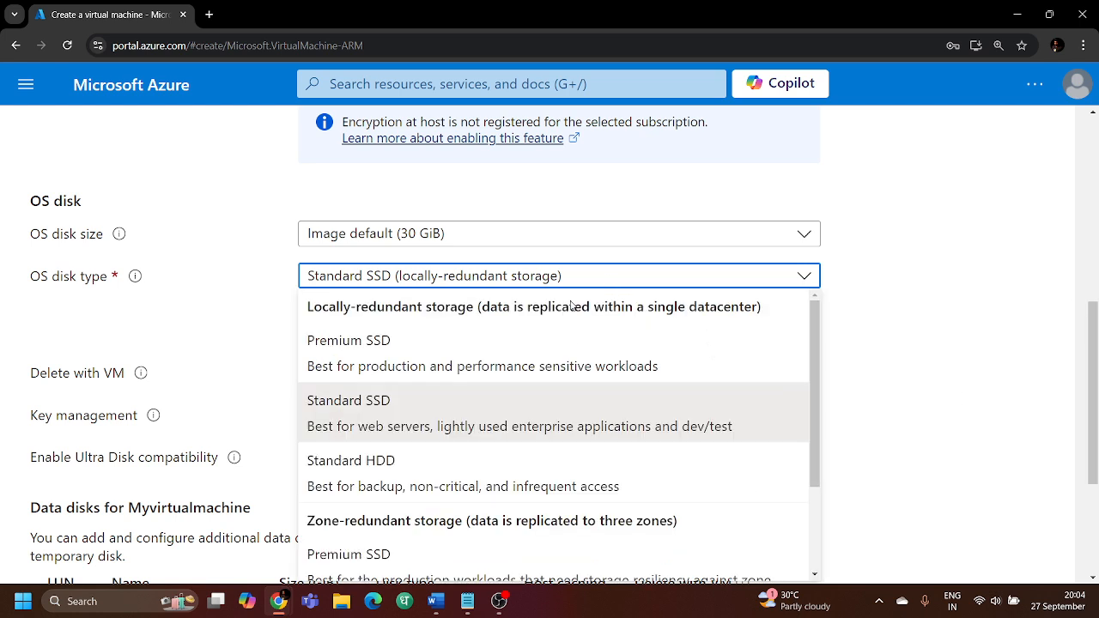
scroll(518, 466, down, 1)
scroll(518, 467, down, 1)
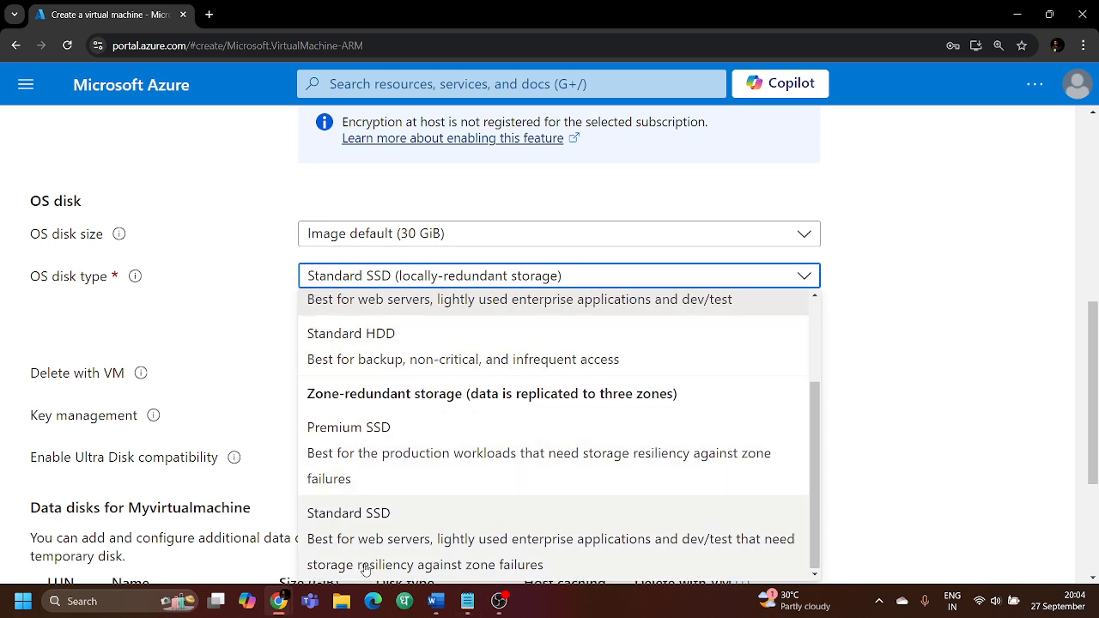
scroll(326, 393, up, 2)
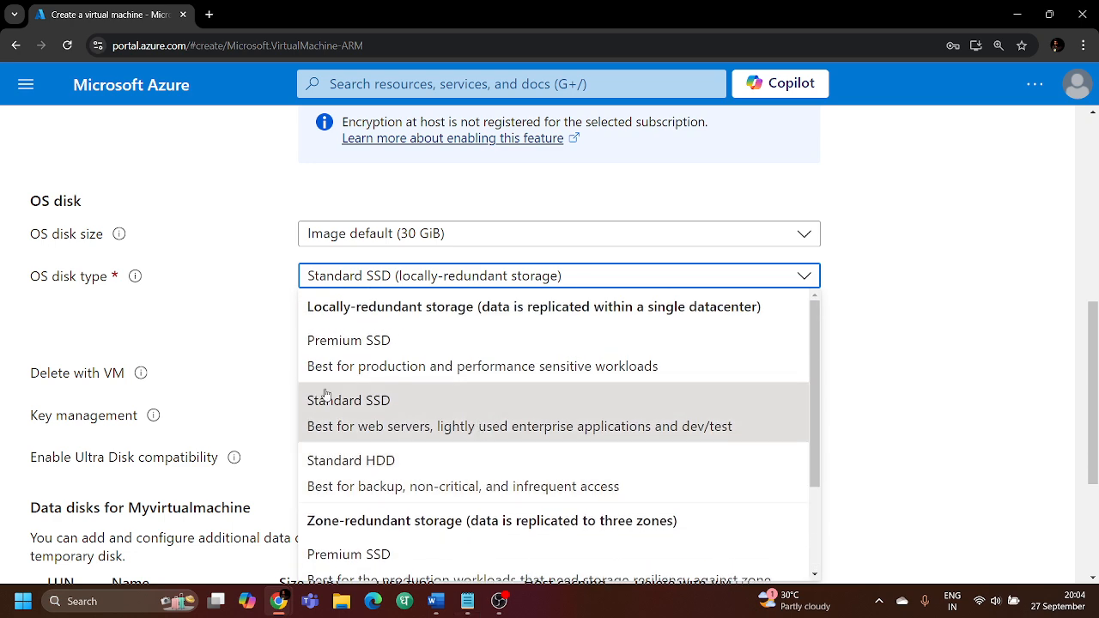
click(252, 311)
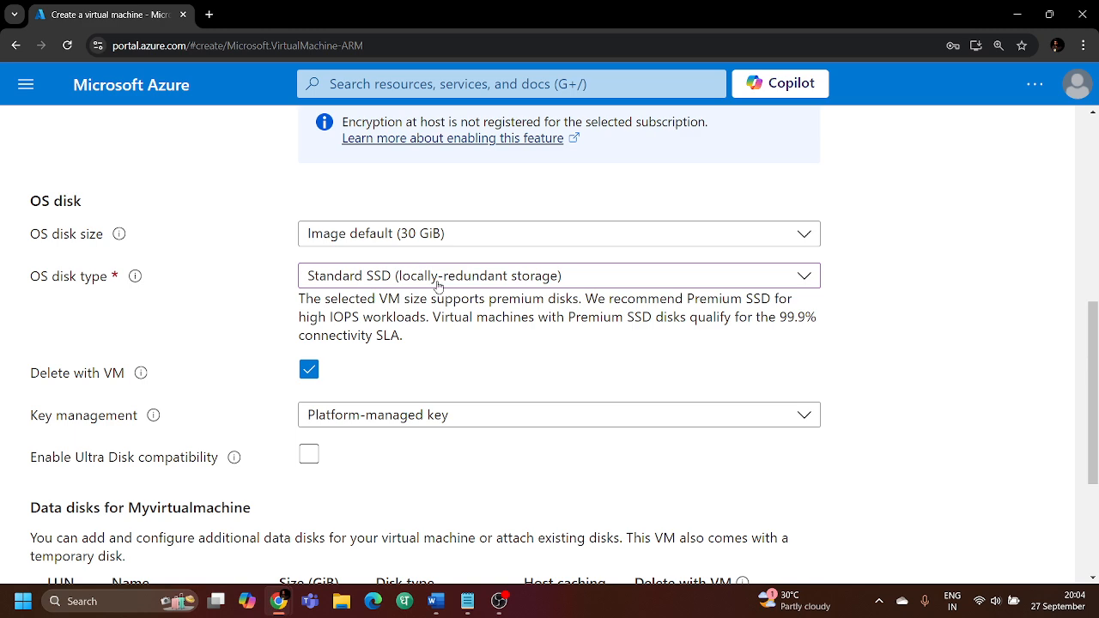
Look over the key management options for the OS disk, keeping the current selection
scroll(205, 356, down, 2)
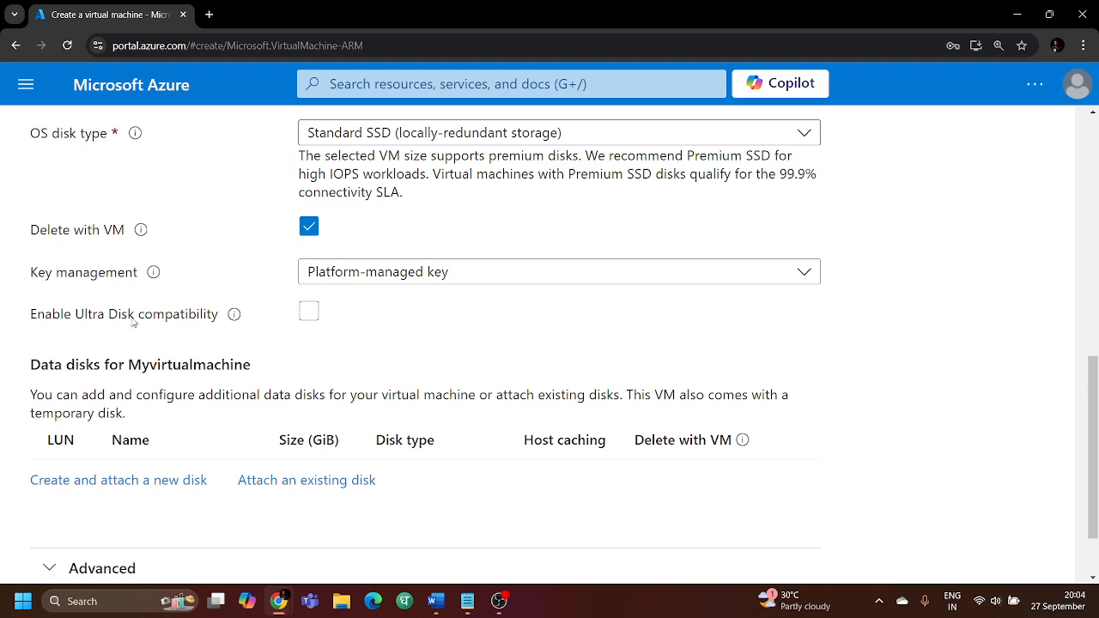
click(502, 282)
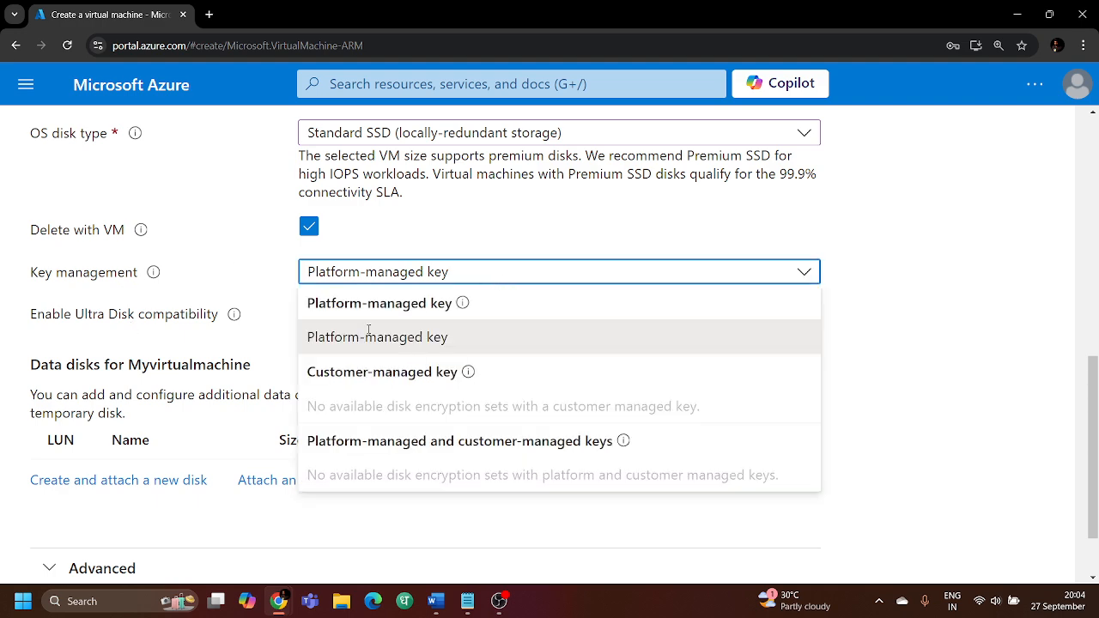
click(846, 302)
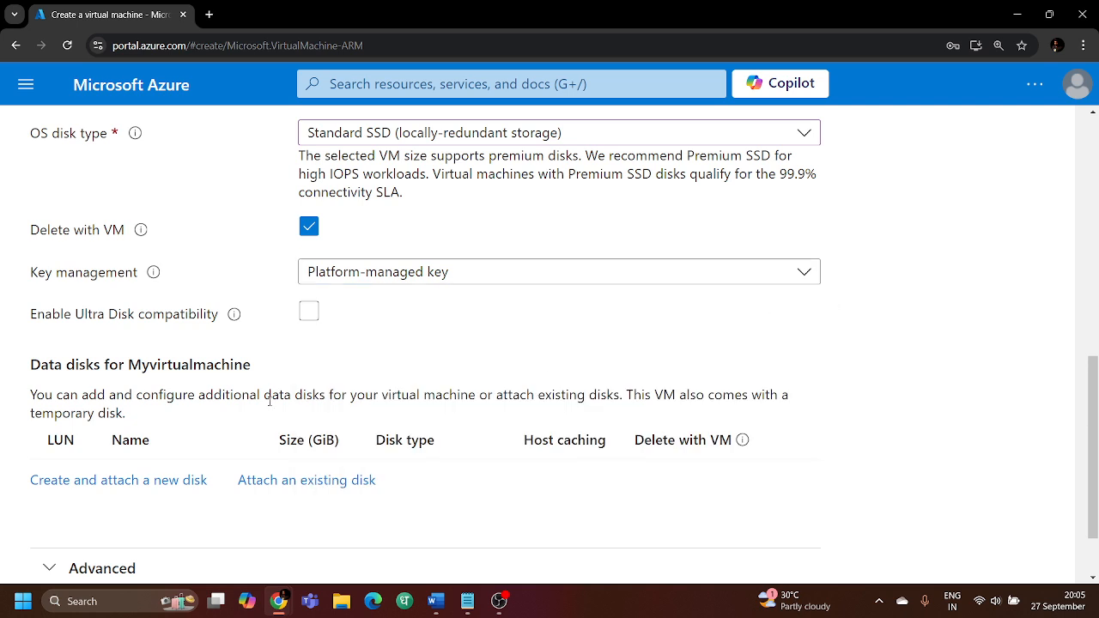
click(456, 275)
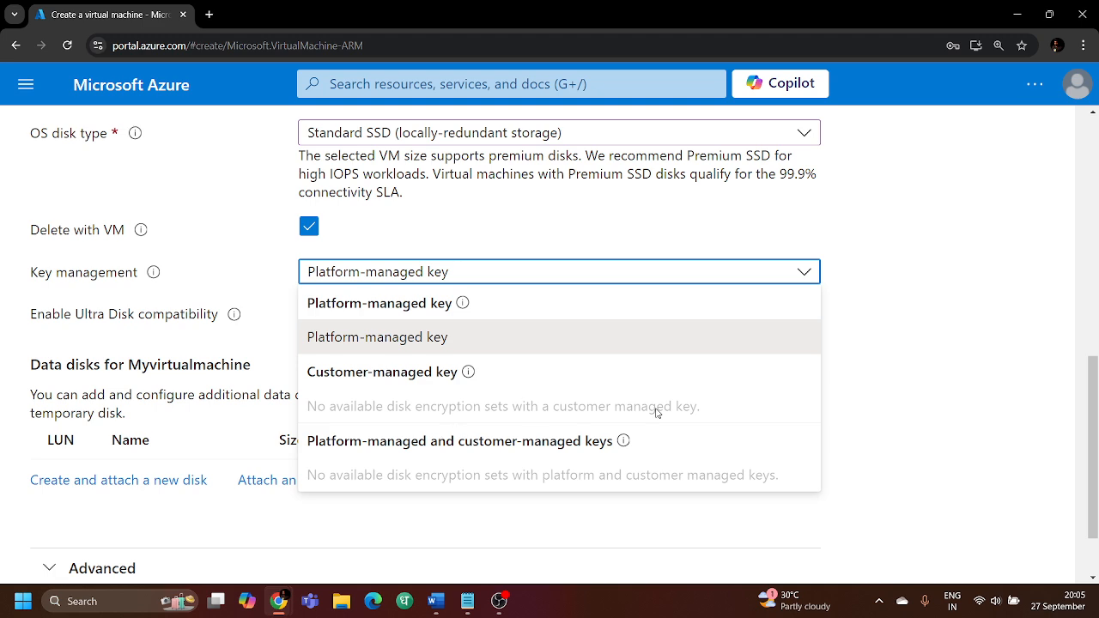
click(987, 397)
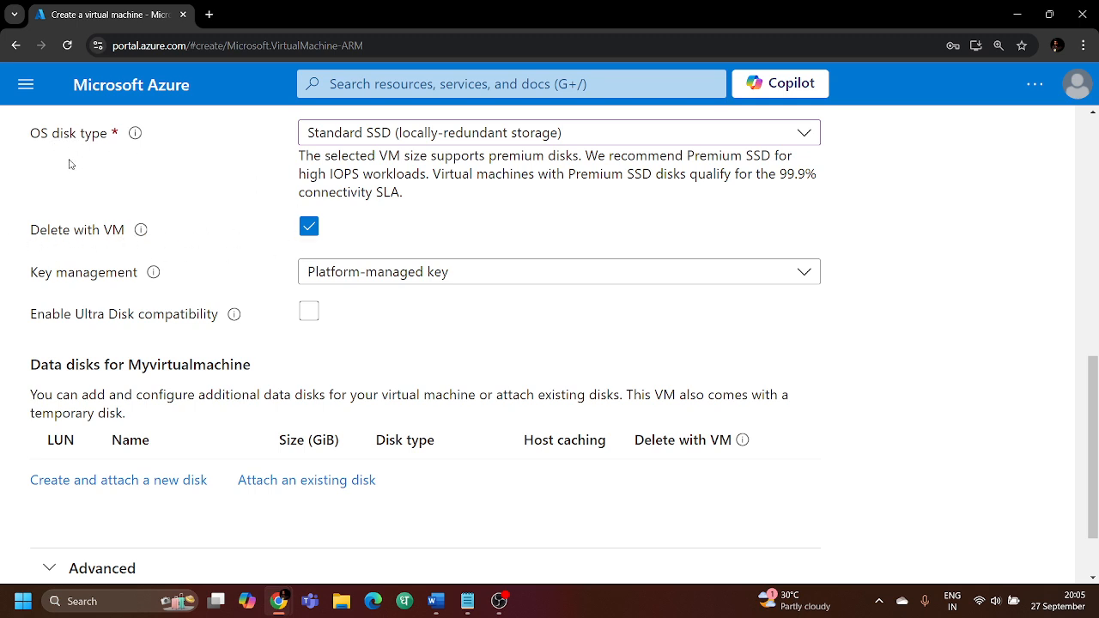
Proceed to the networking settings, keep their defaults, and run the final validation of the virtual machine
scroll(257, 480, down, 2)
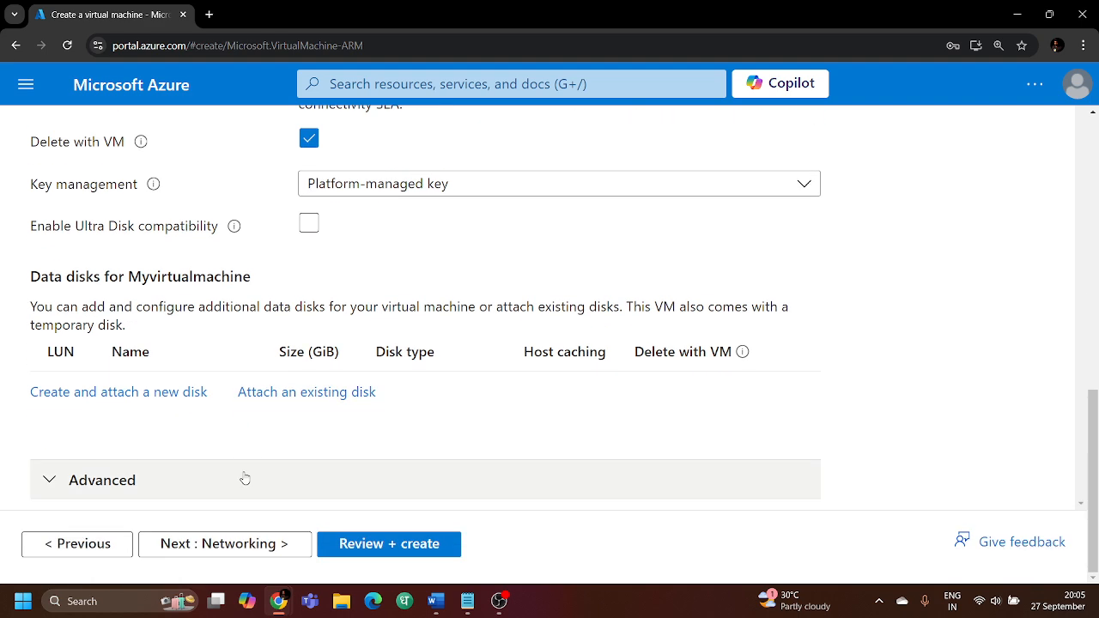
click(241, 554)
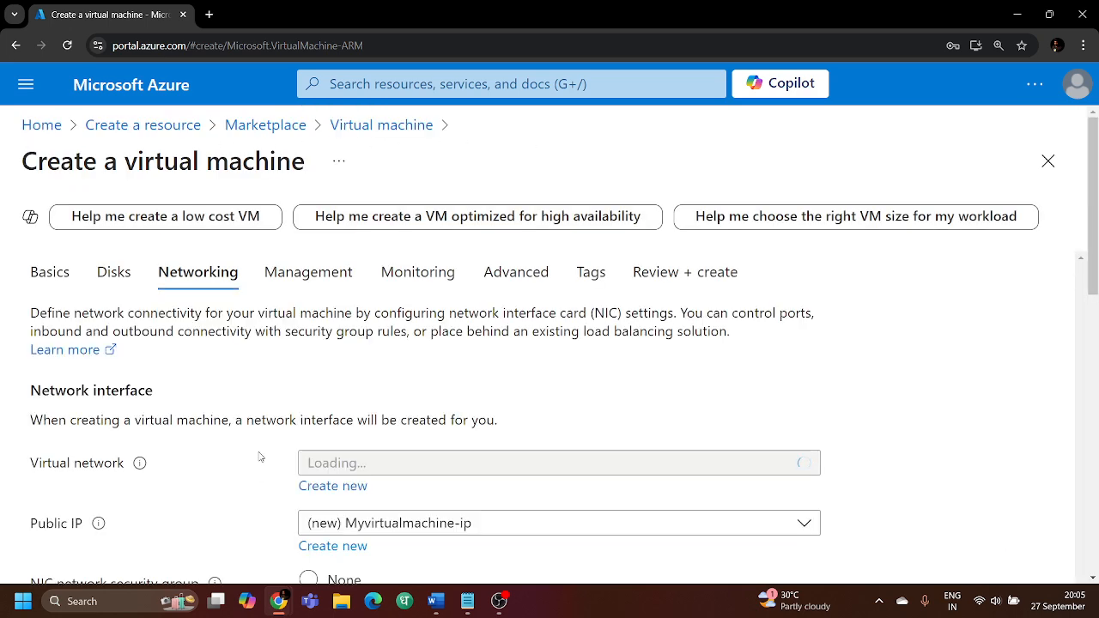
scroll(261, 457, down, 3)
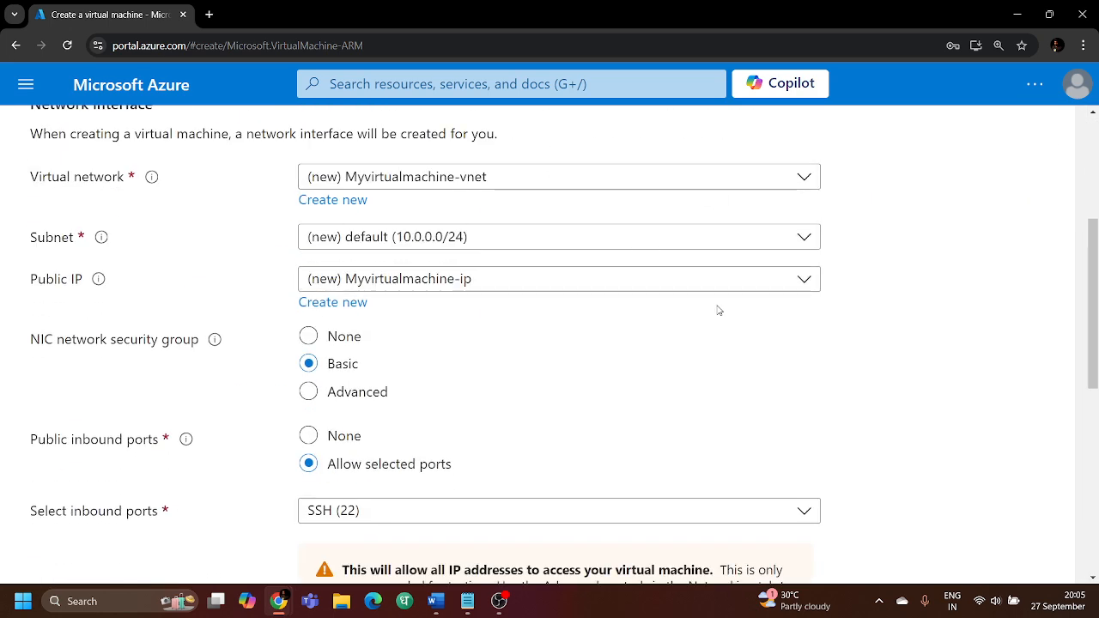
scroll(532, 319, down, 6)
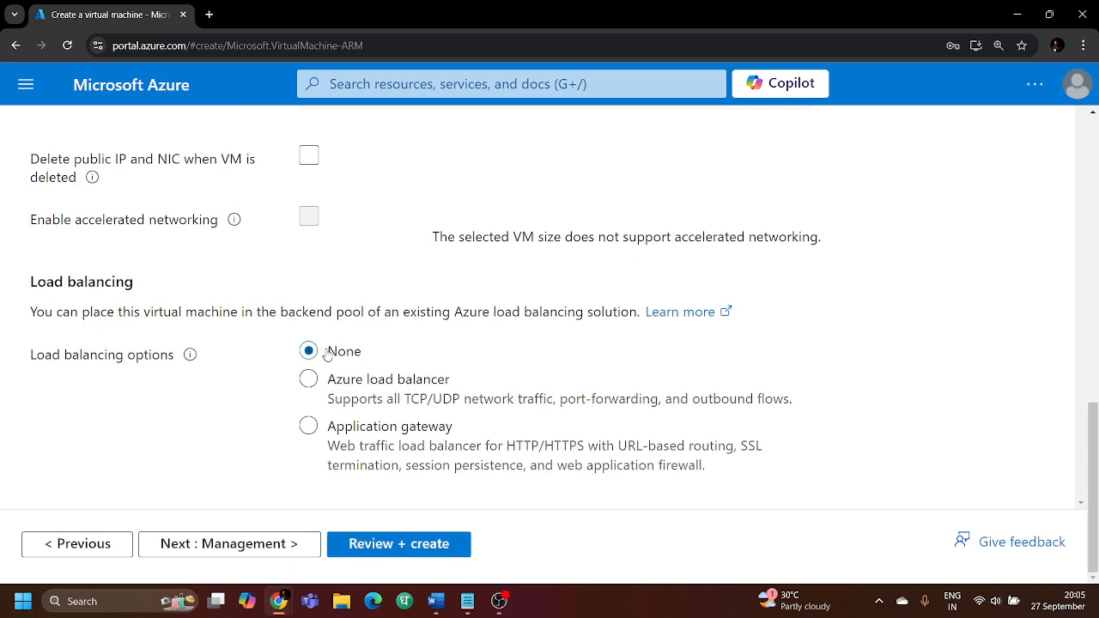
click(400, 550)
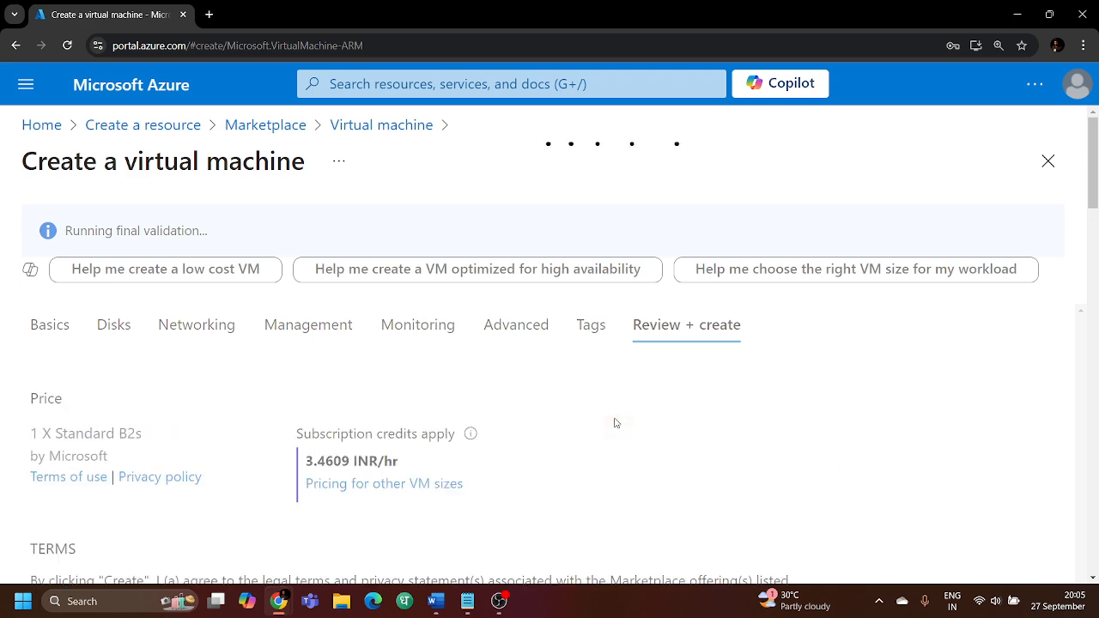
Review the price, terms and configuration summary, and create the virtual machine
scroll(615, 422, down, 2)
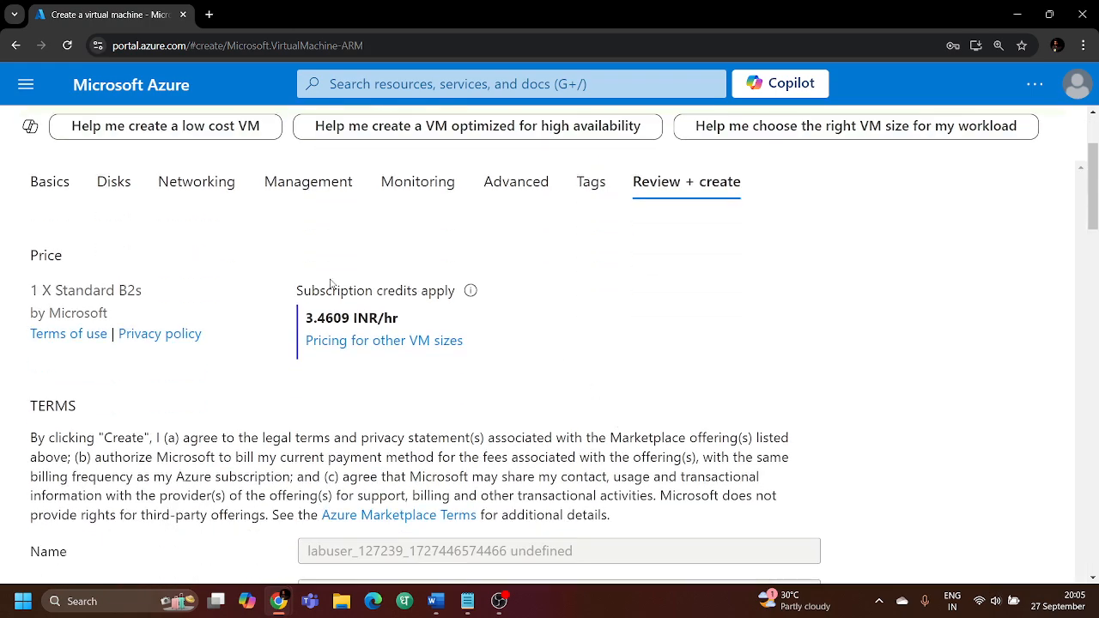
scroll(466, 335, down, 3)
scroll(464, 331, down, 5)
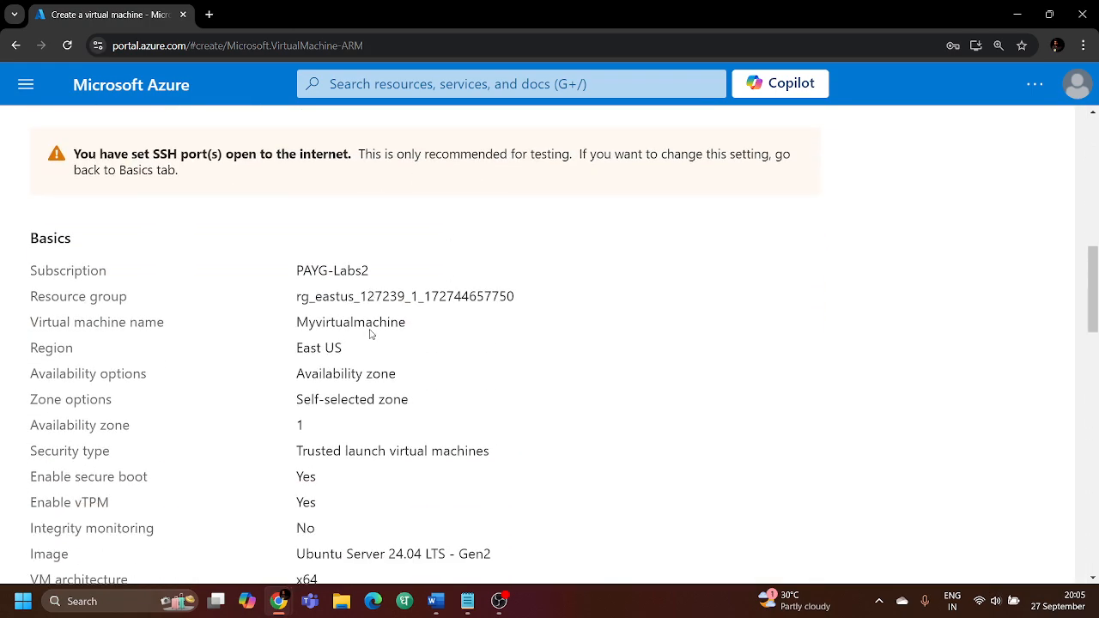
scroll(365, 325, up, 2)
scroll(365, 327, down, 15)
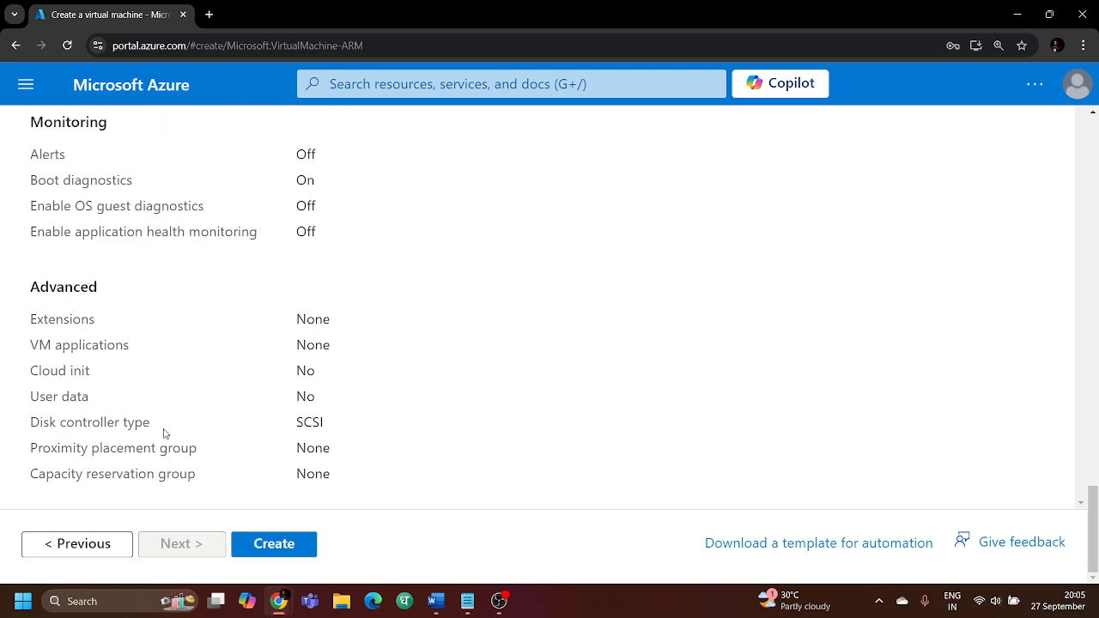
click(288, 552)
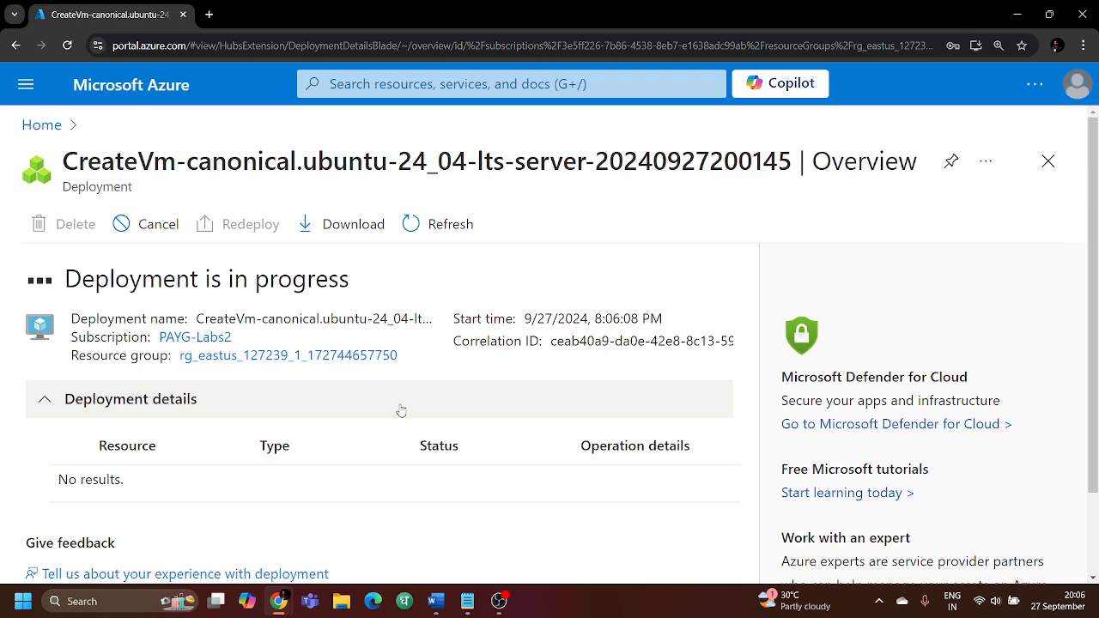
Follow the virtual machine's deployment until it completes and open the deployed resource
scroll(405, 417, down, 2)
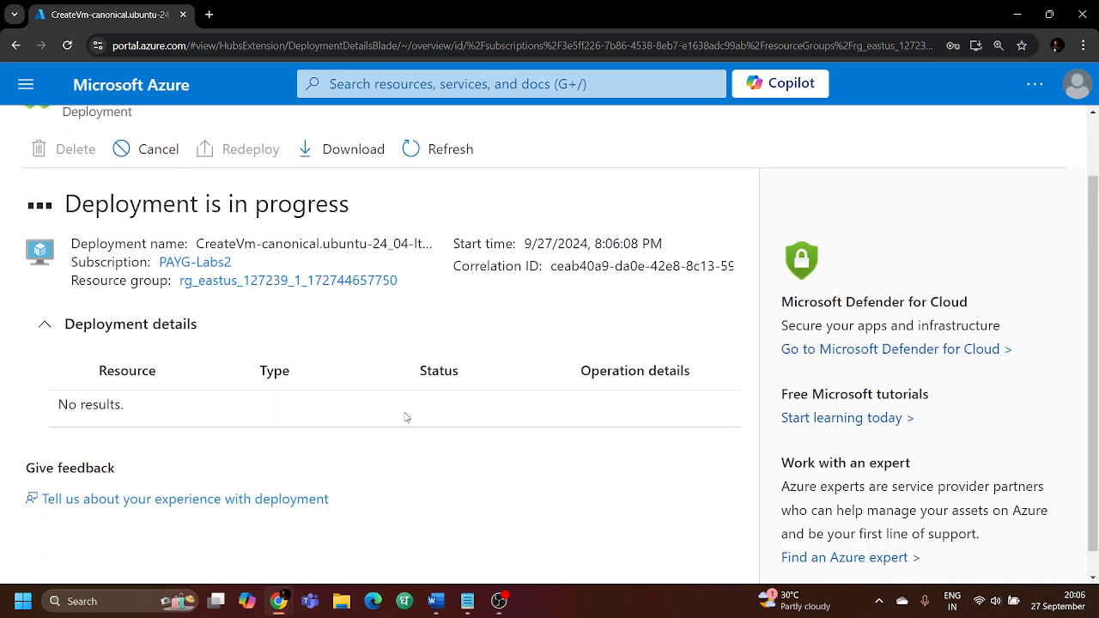
scroll(406, 418, up, 2)
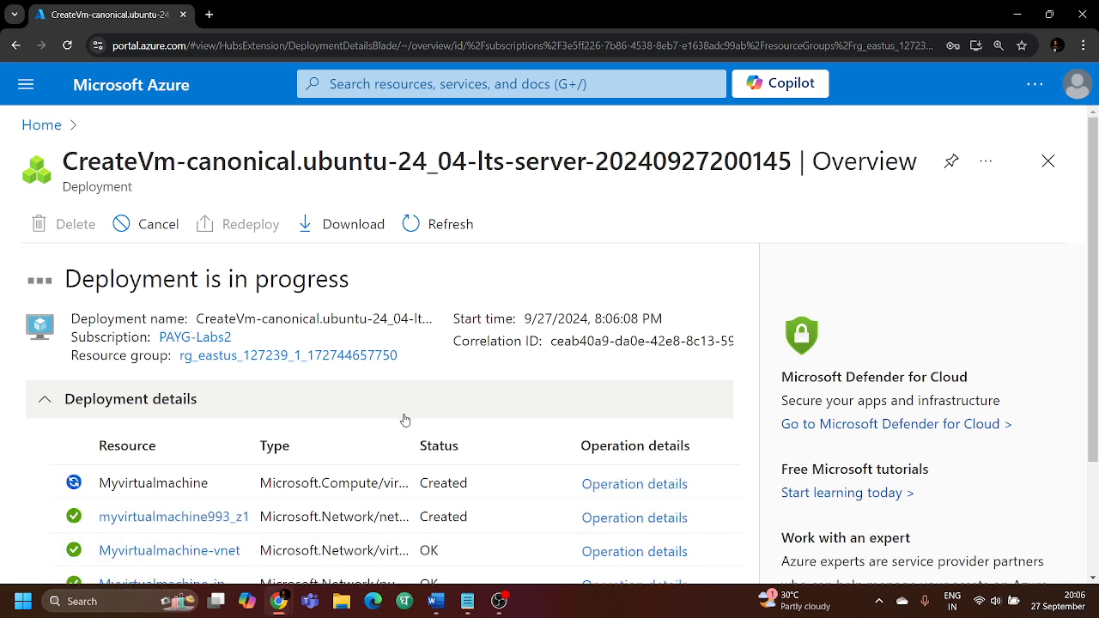
scroll(399, 422, down, 2)
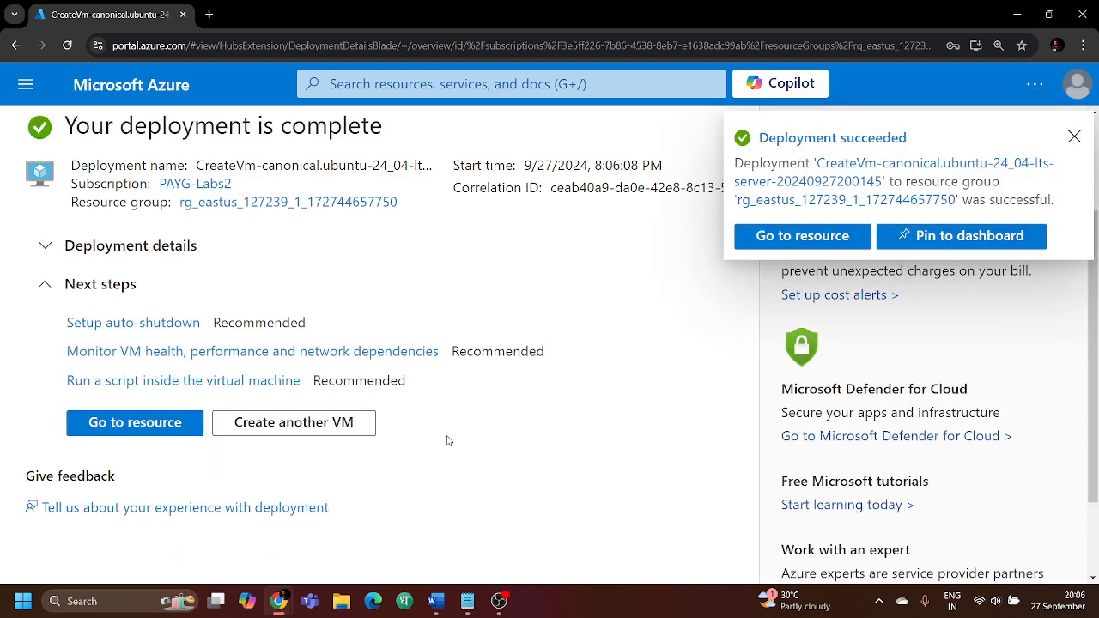
scroll(447, 441, up, 2)
click(804, 238)
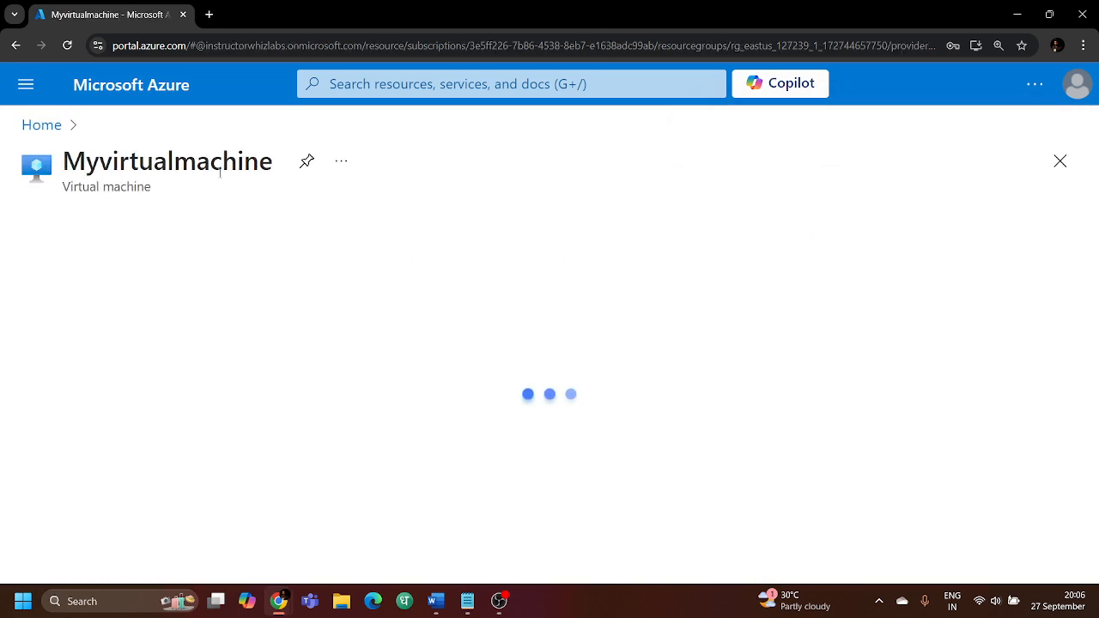
Examine the essentials, networking, size and source image details on the overview of Myvirtualmachine
scroll(314, 398, down, 2)
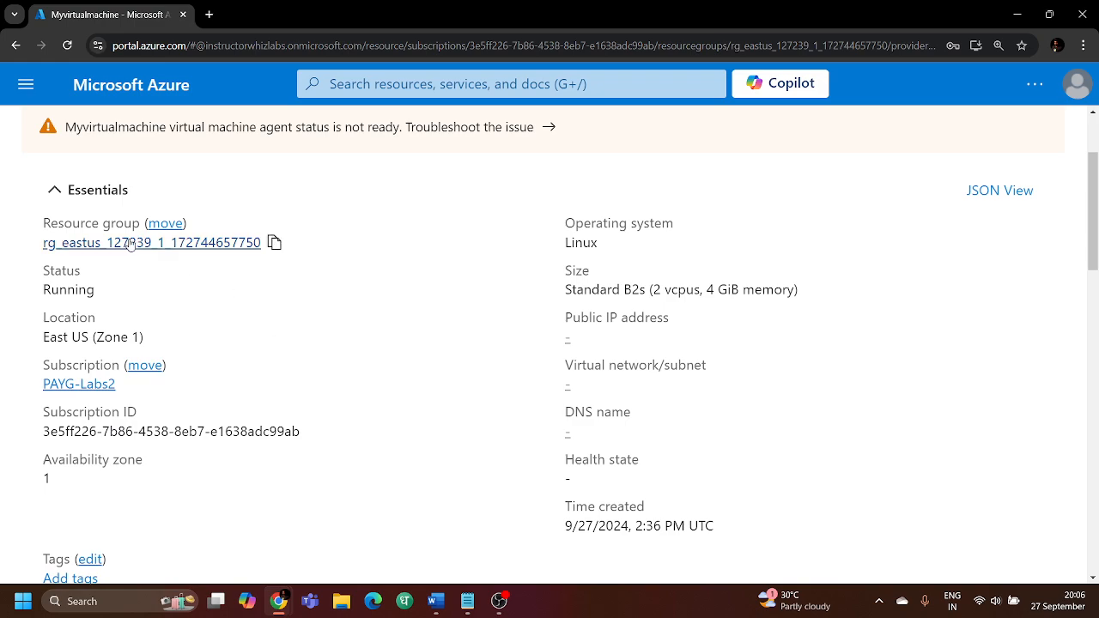
scroll(516, 386, down, 6)
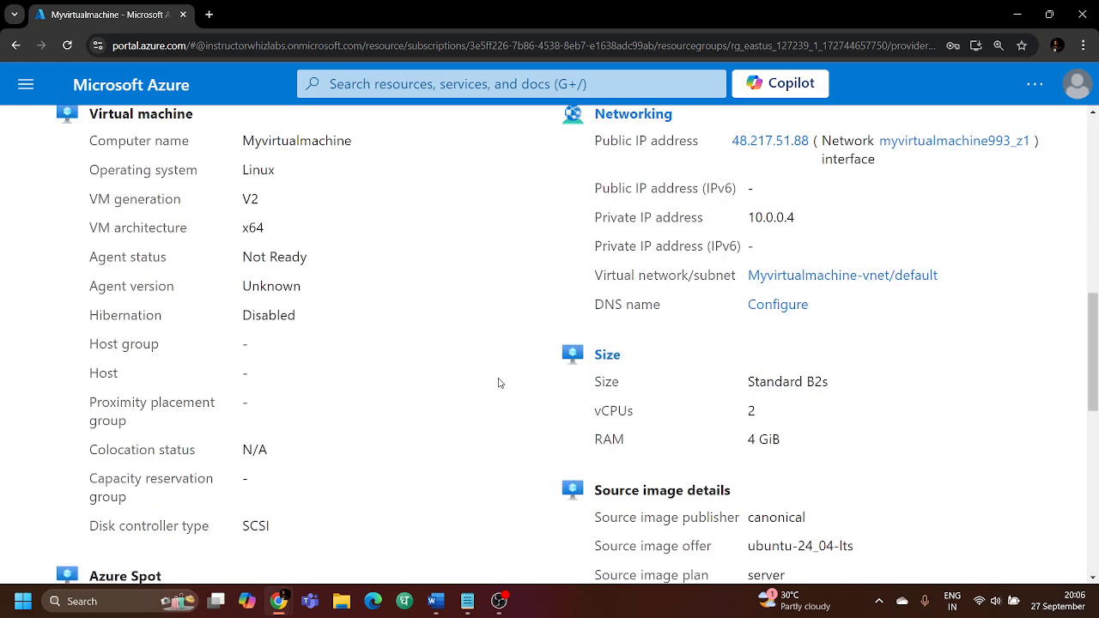
scroll(494, 387, down, 5)
scroll(493, 388, up, 6)
scroll(495, 389, up, 2)
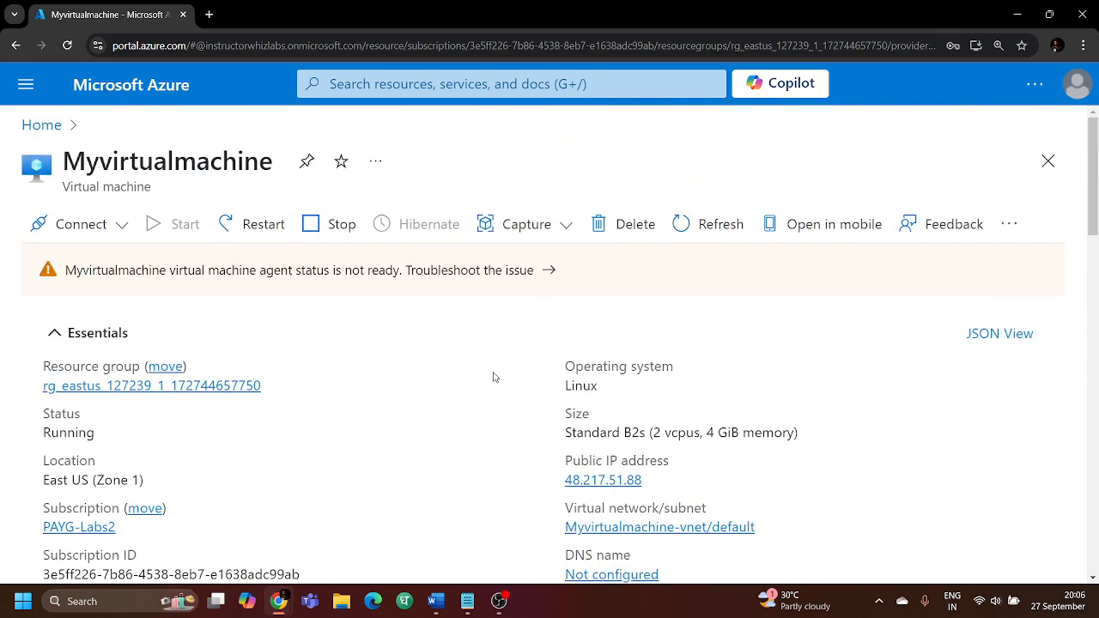
Search the marketplace for "locks" from the resource creation page and look through the results
click(57, 126)
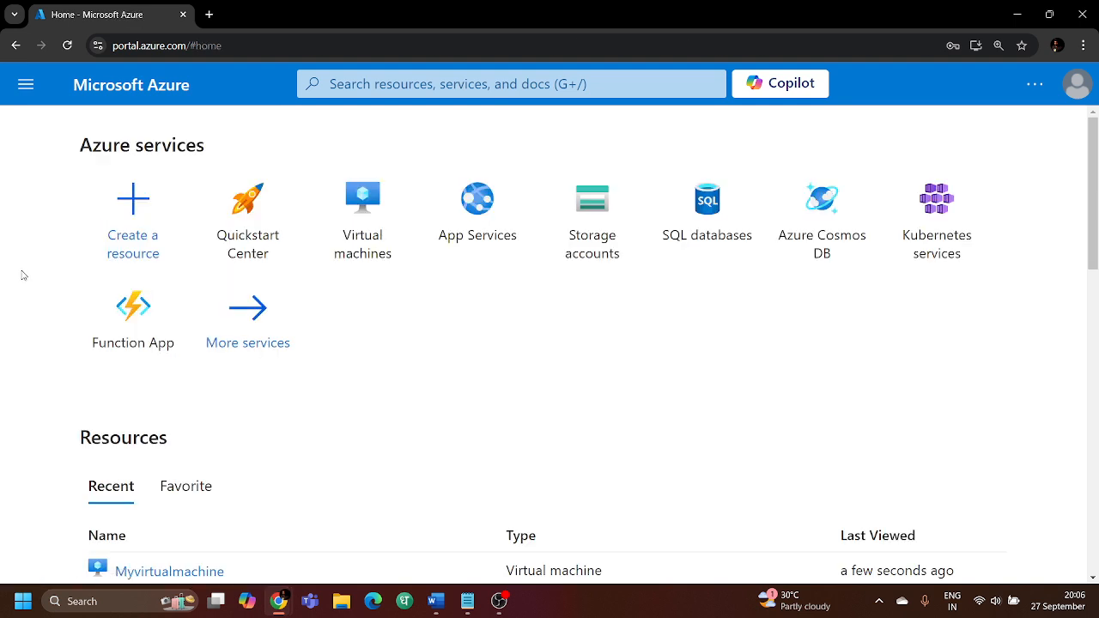
click(144, 220)
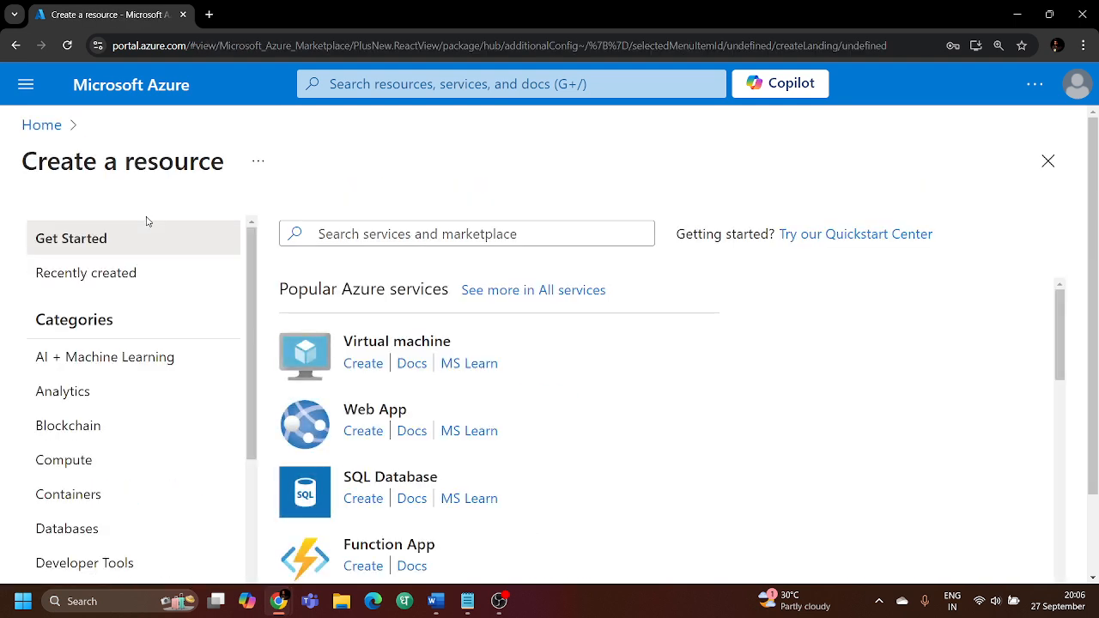
click(359, 232)
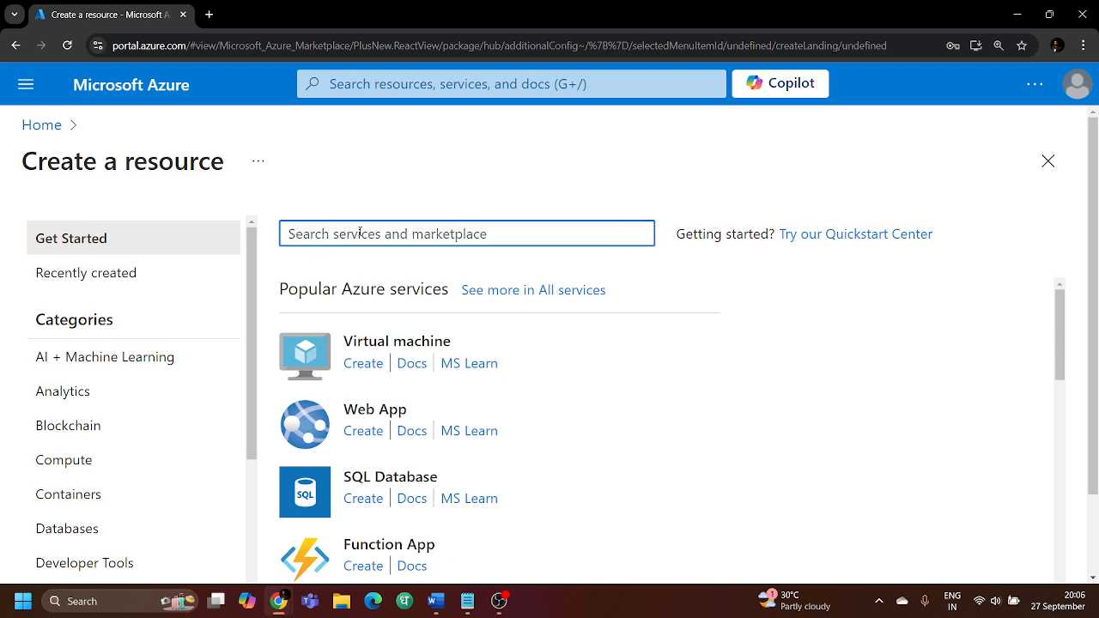
text(locks)
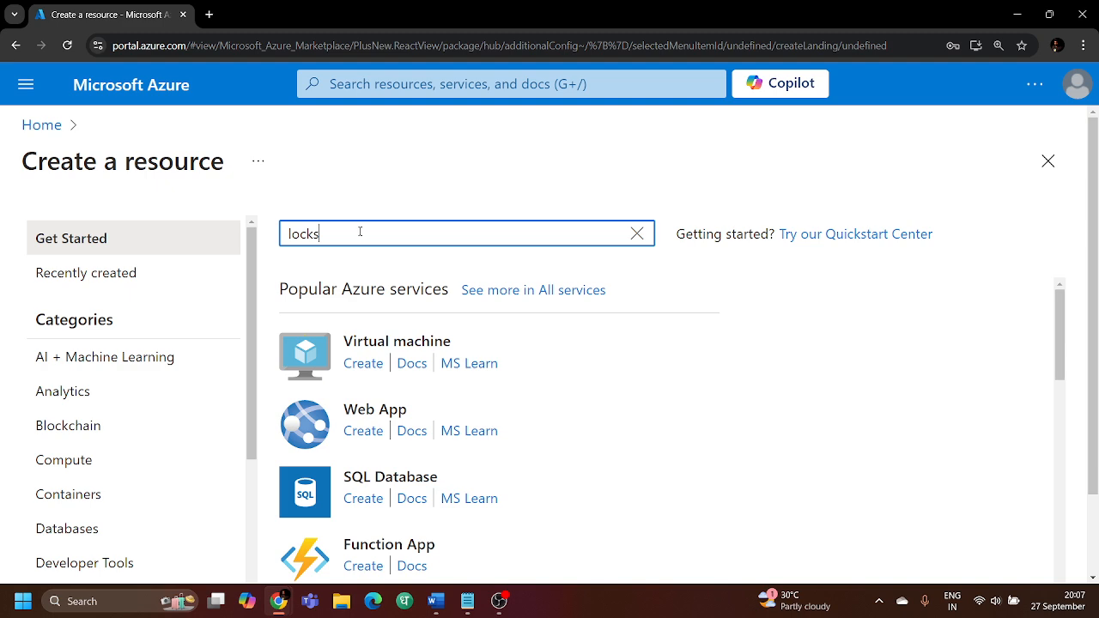
key(Return)
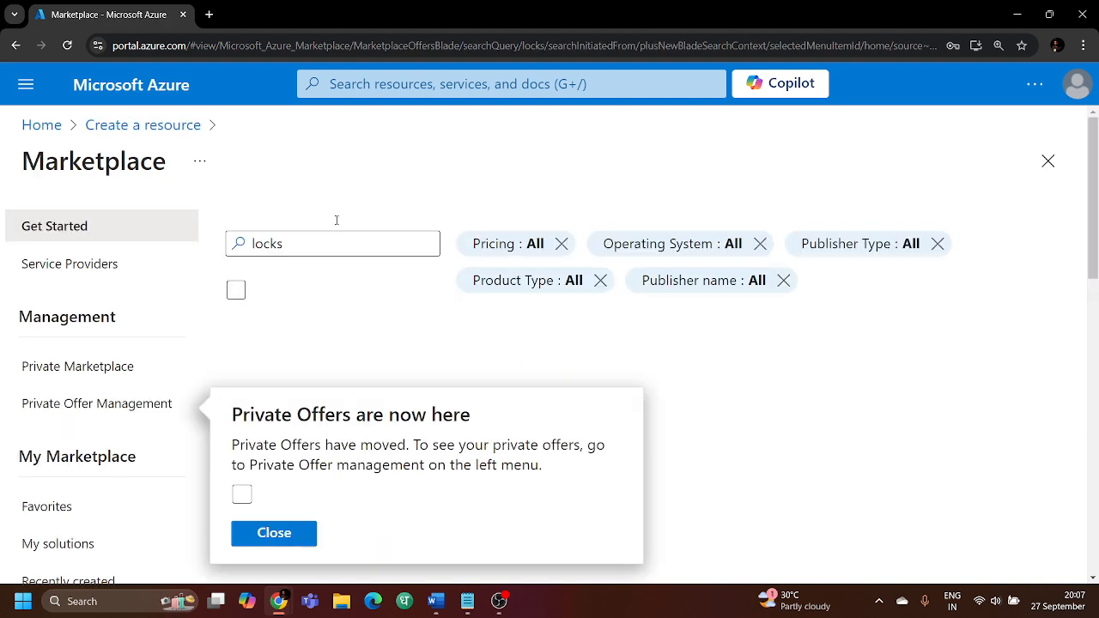
click(281, 532)
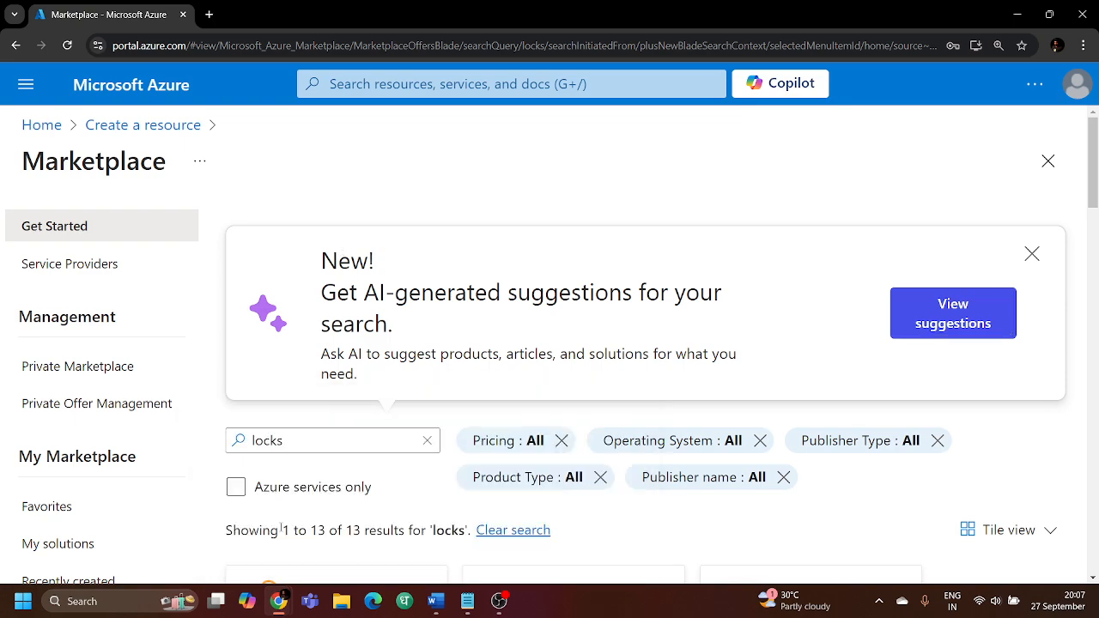
scroll(426, 474, down, 8)
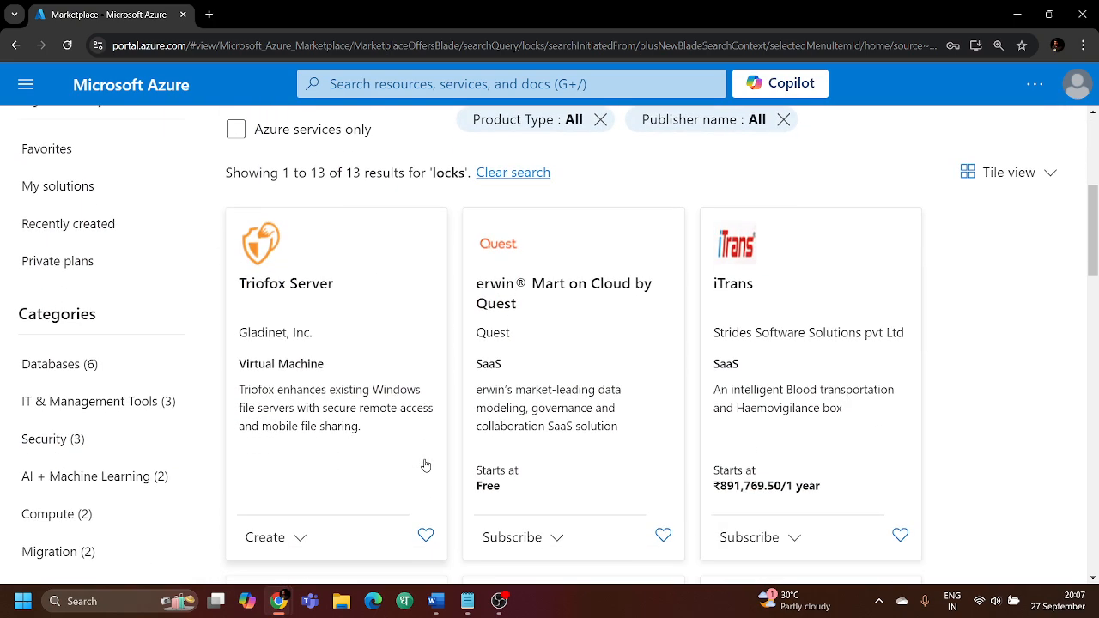
scroll(426, 467, up, 10)
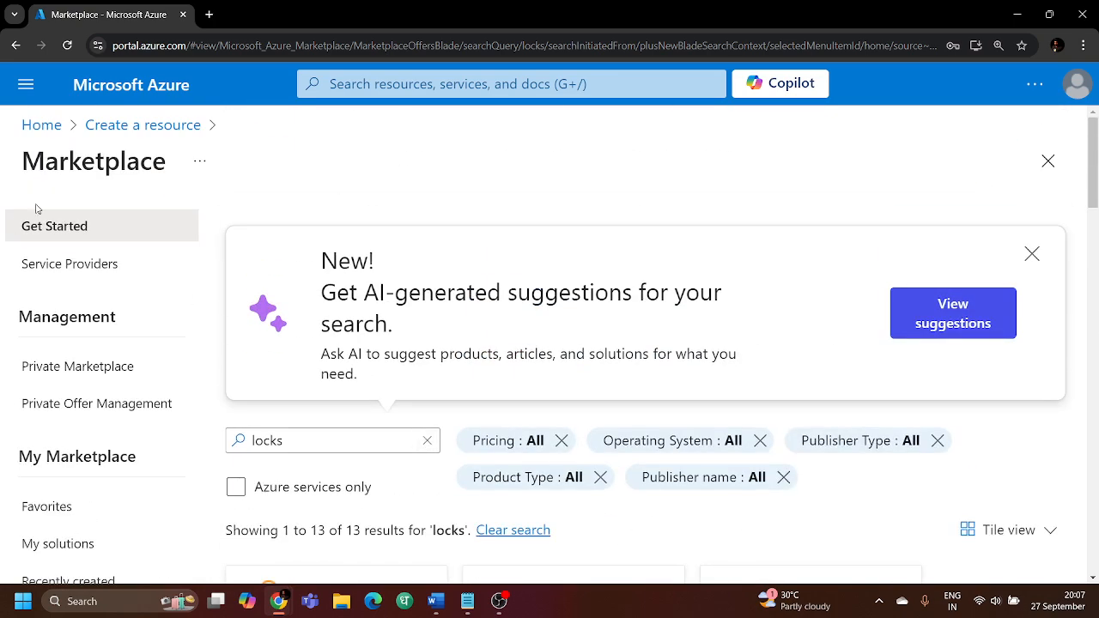
Return to the portal home and reopen Myvirtualmachine from the recent resources
click(36, 127)
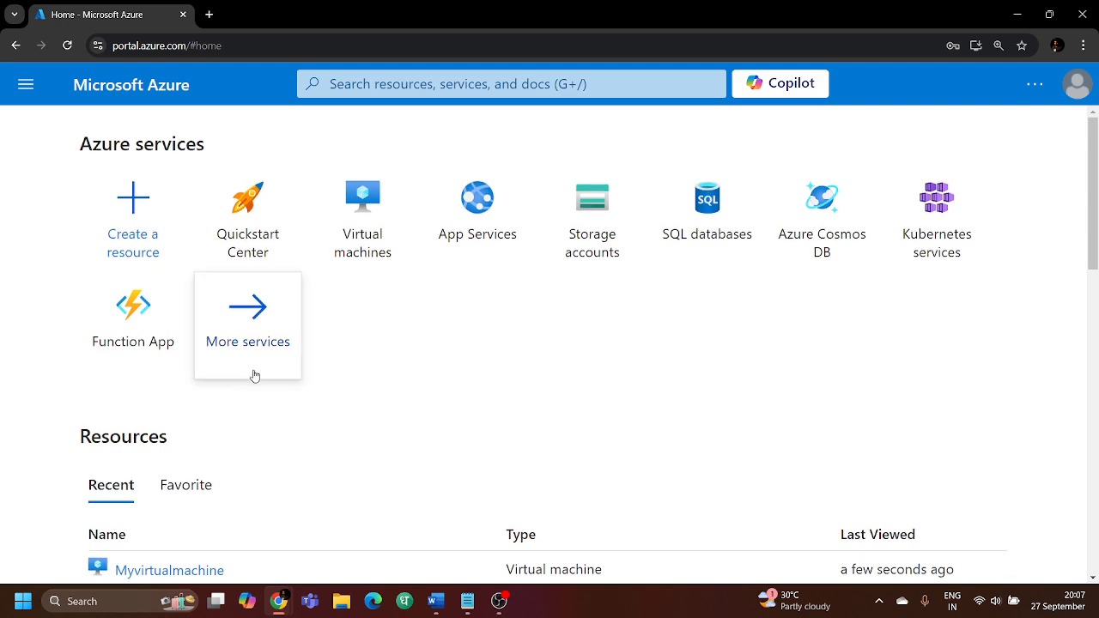
scroll(207, 374, down, 3)
click(170, 357)
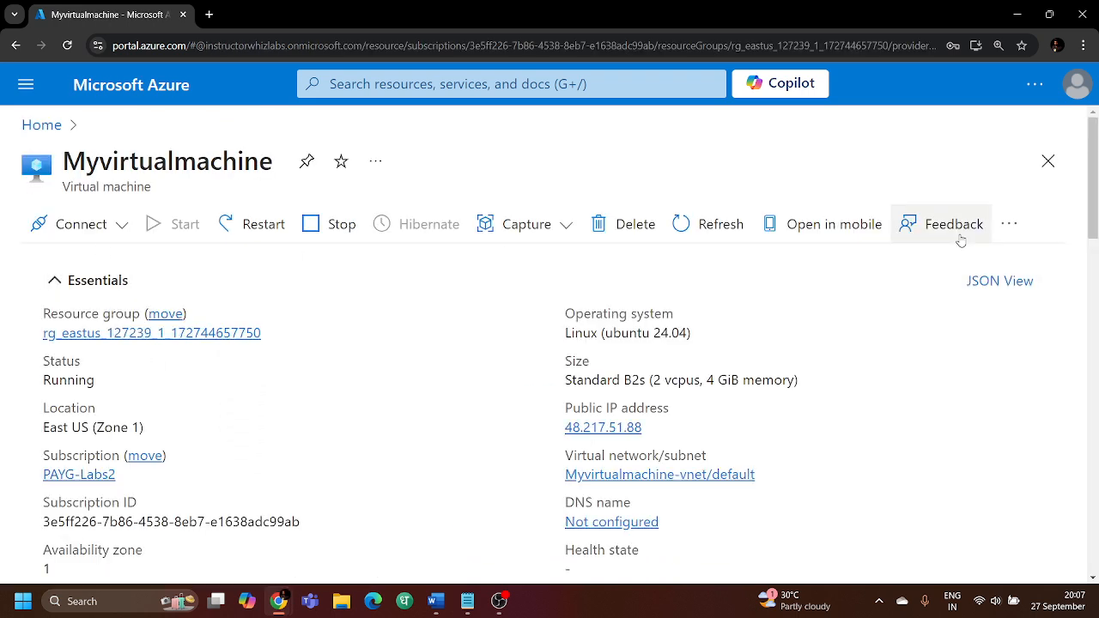
Examine the additional commands and the networking, security, availability and extension properties on the overview of Myvirtualmachine
click(1010, 225)
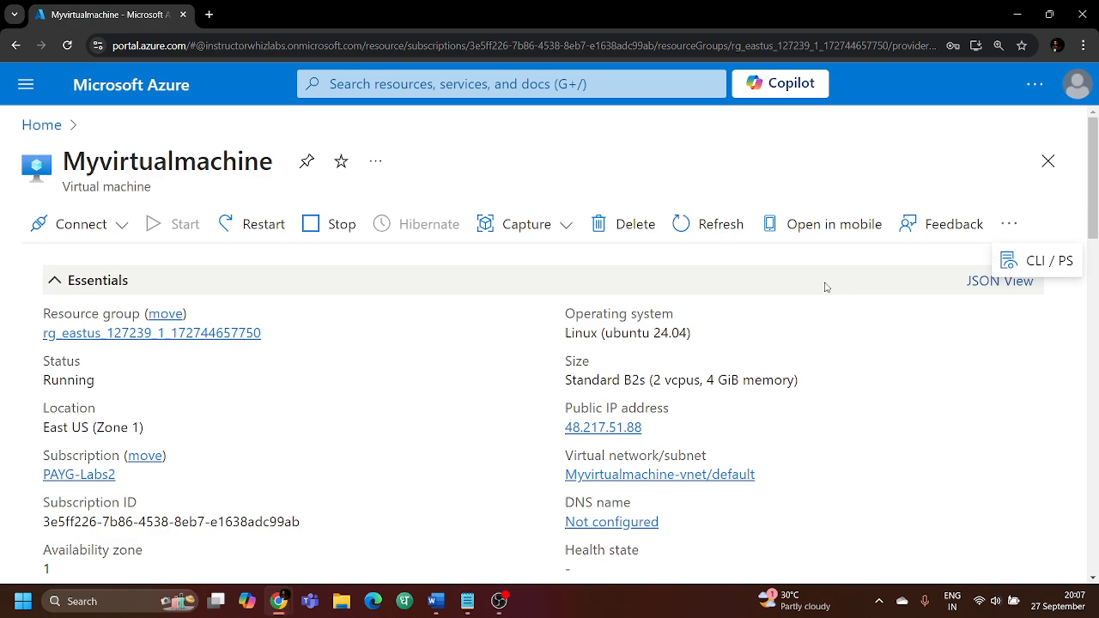
scroll(458, 381, down, 3)
scroll(458, 380, down, 2)
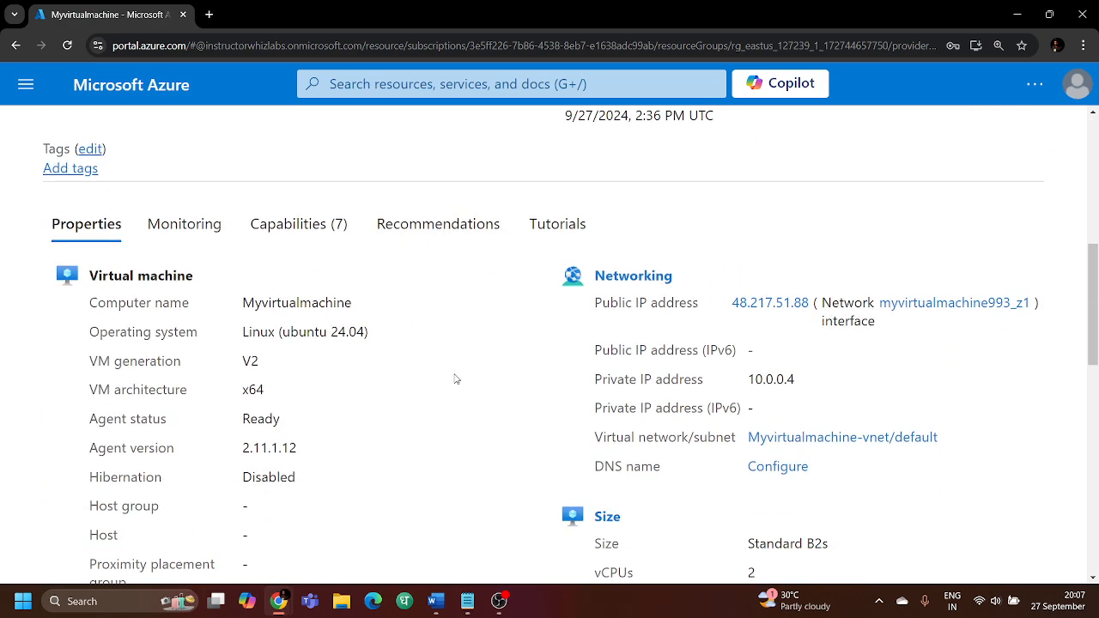
scroll(456, 379, down, 4)
scroll(456, 379, down, 3)
scroll(456, 379, down, 1)
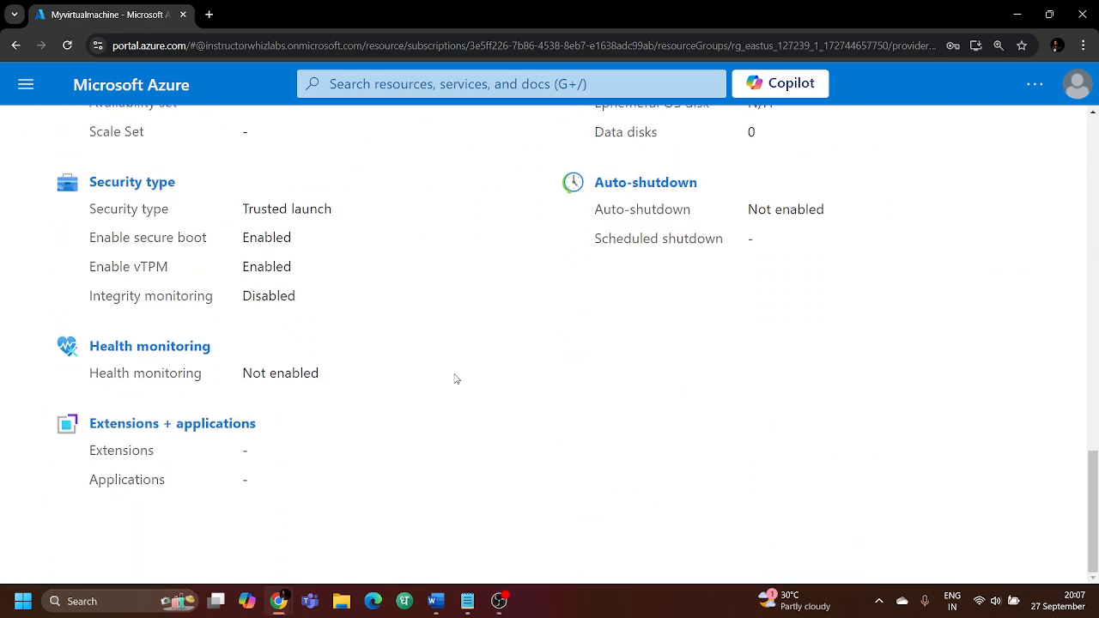
scroll(453, 378, up, 4)
scroll(456, 369, down, 3)
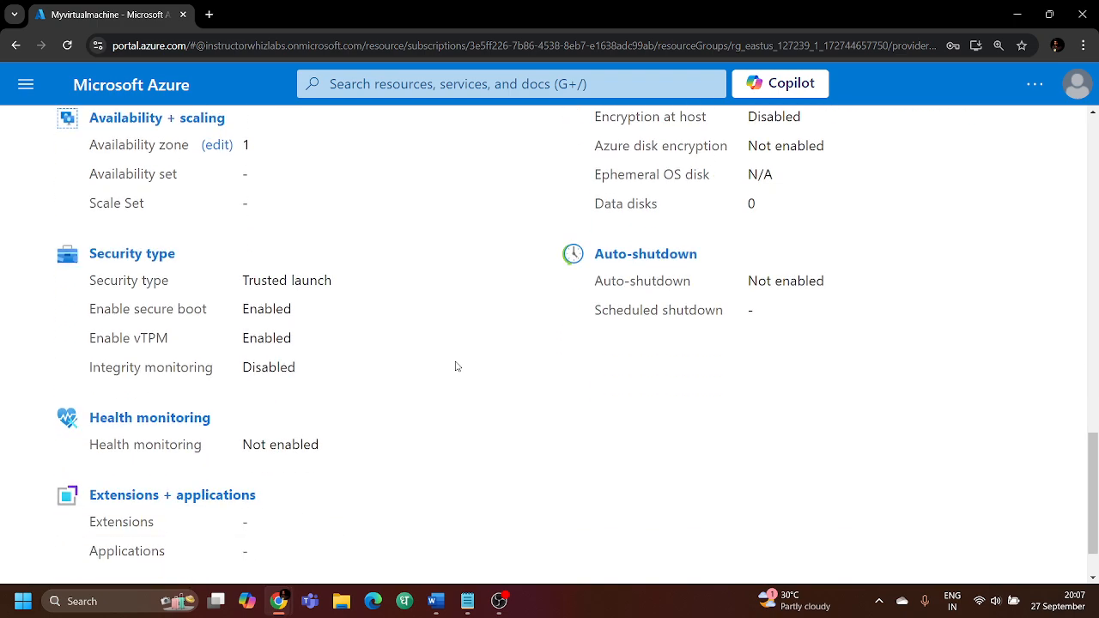
scroll(456, 367, up, 10)
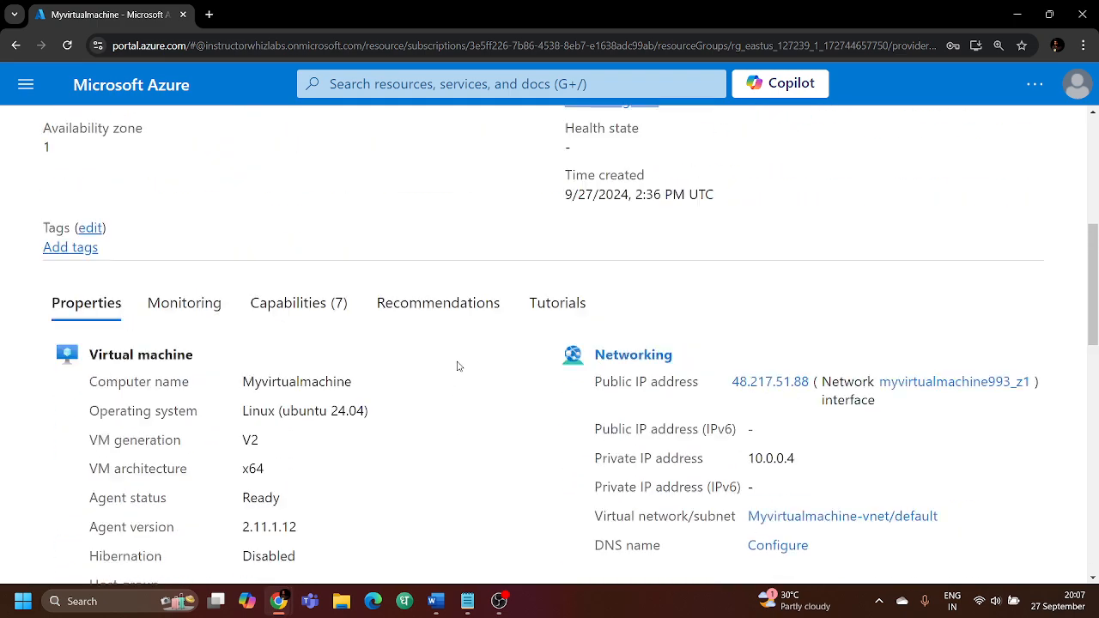
scroll(458, 366, up, 2)
scroll(458, 367, up, 3)
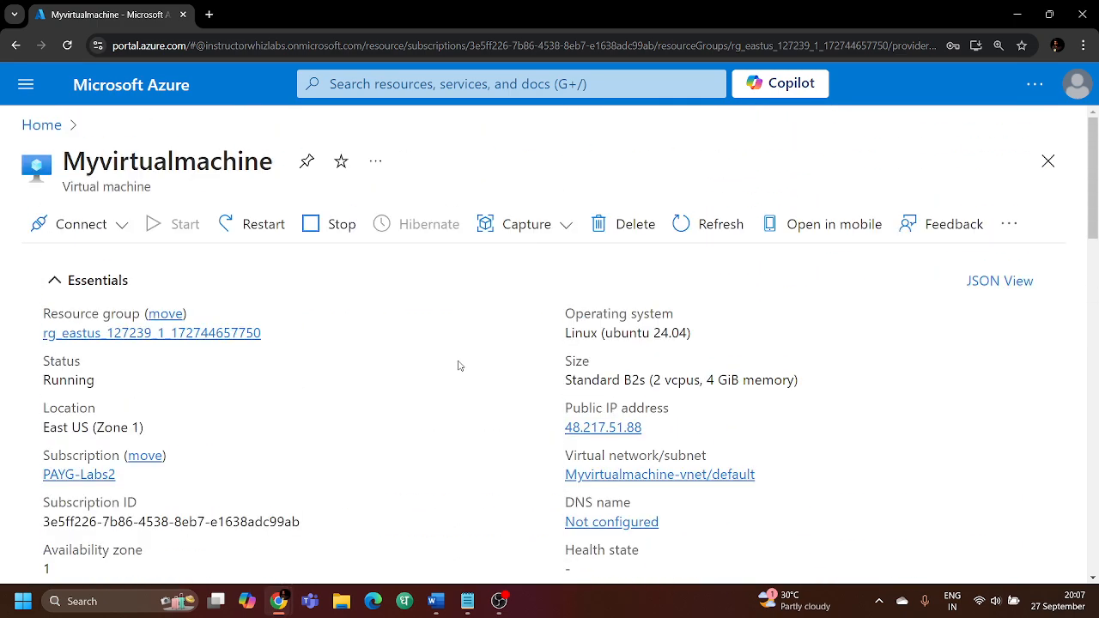
click(499, 602)
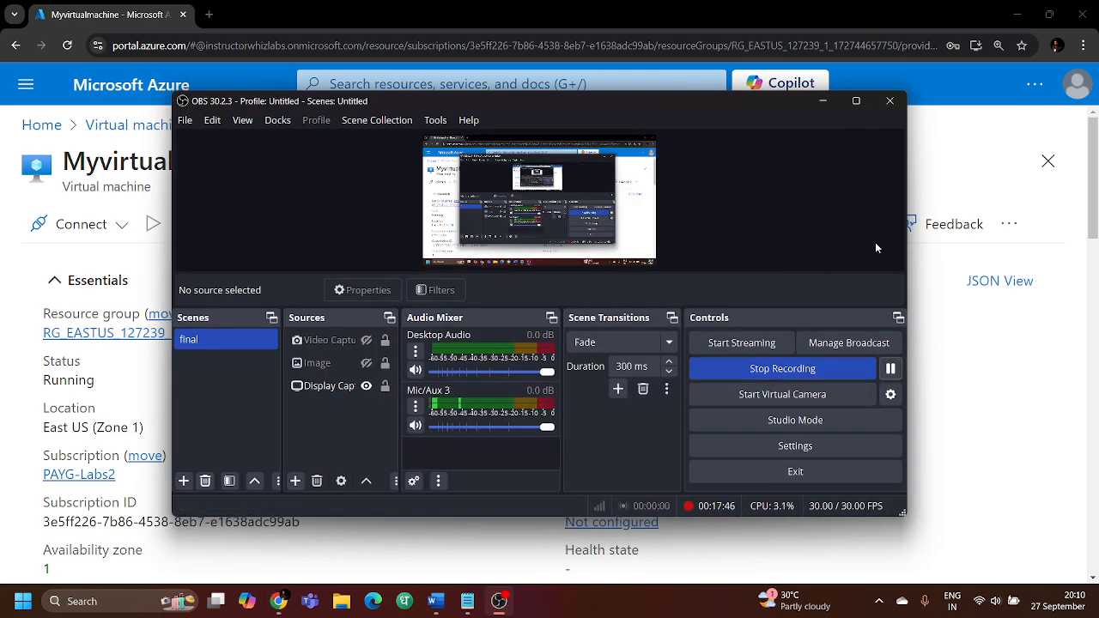
click(823, 101)
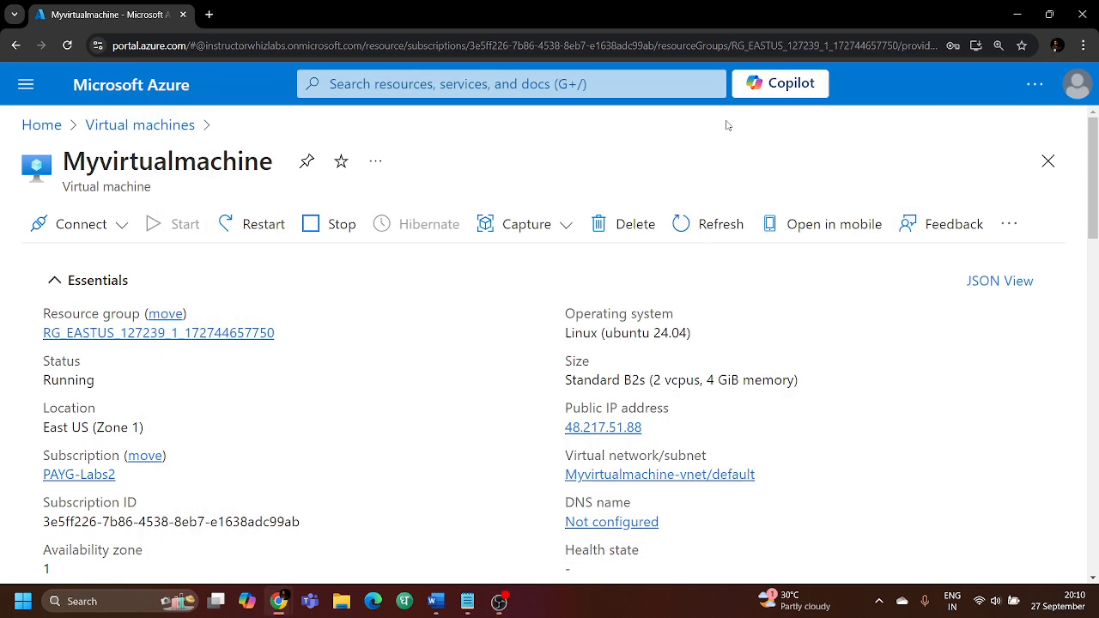
Find the Locks settings of Myvirtualmachine by searching its service menu for "lock", and open them
click(26, 84)
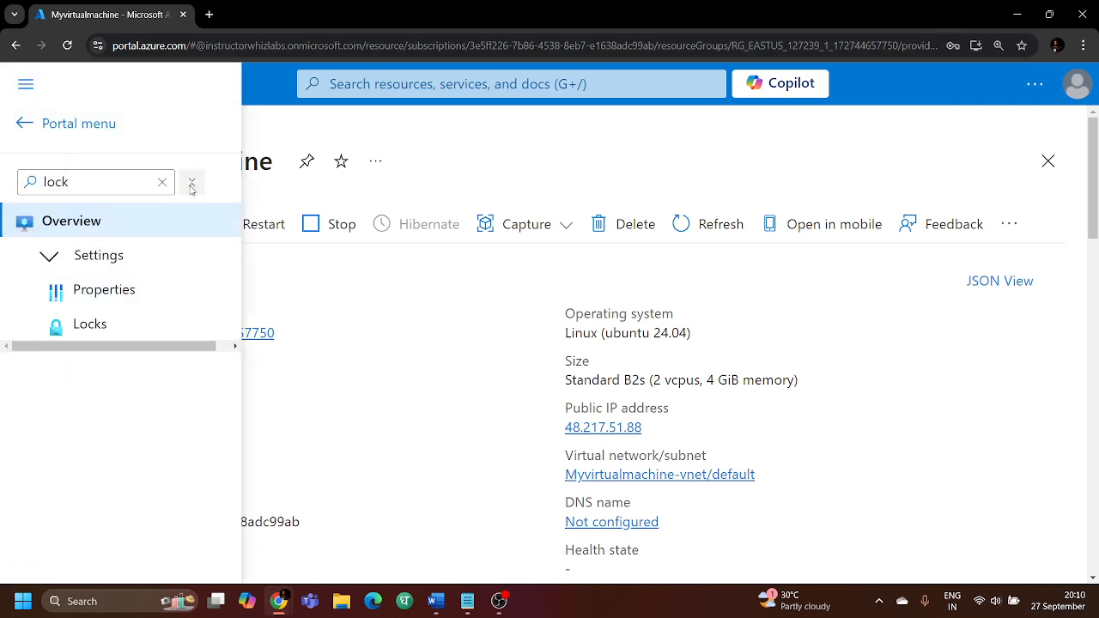
click(162, 181)
scroll(99, 395, down, 3)
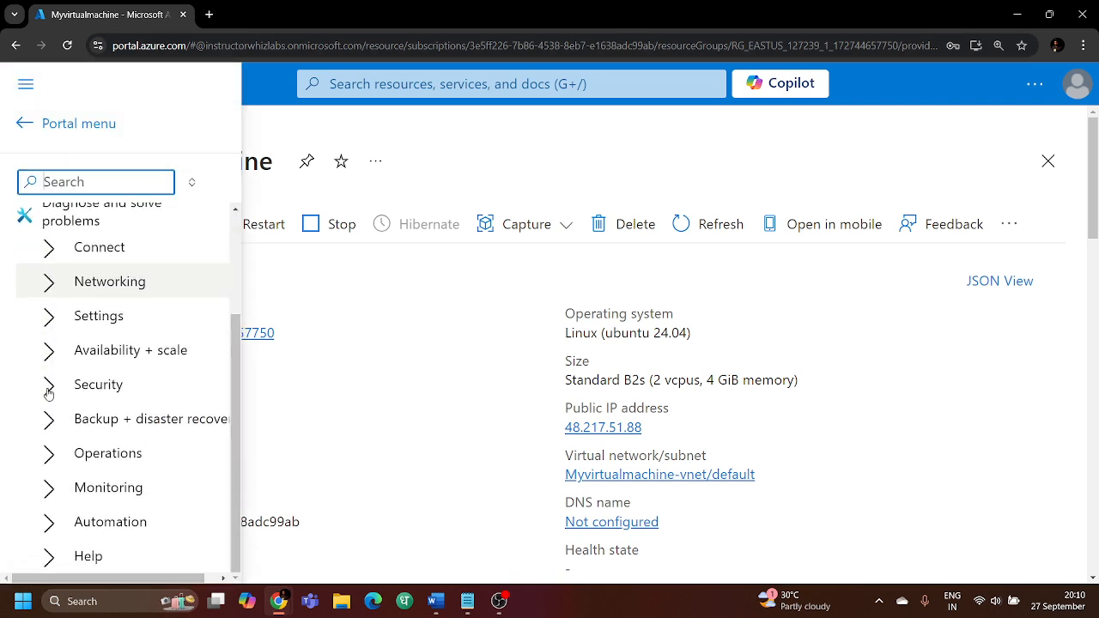
scroll(147, 510, up, 3)
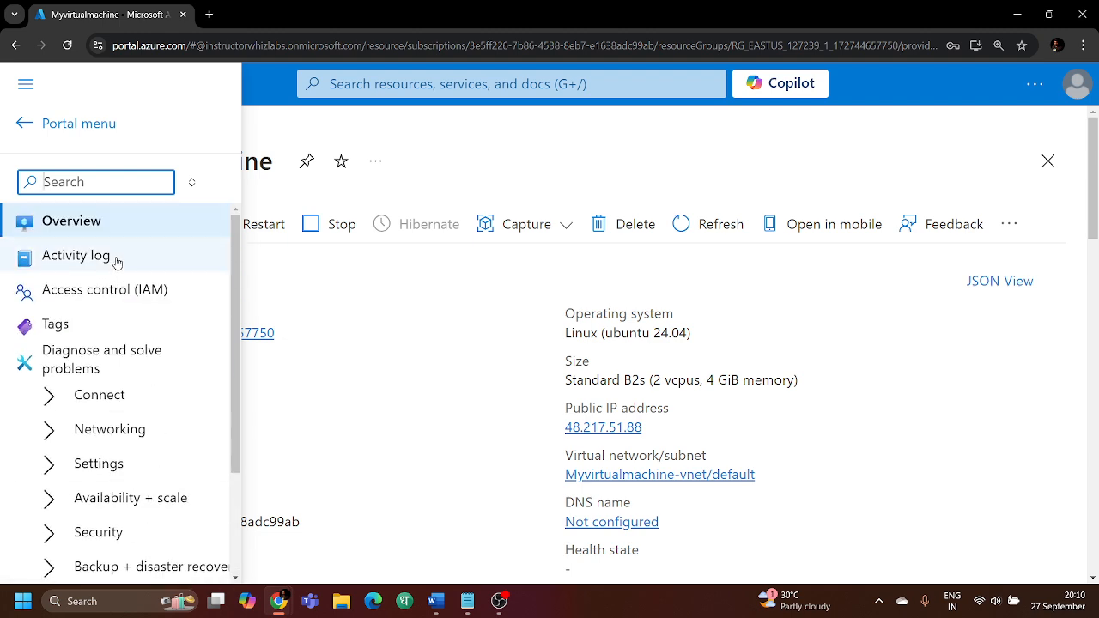
click(92, 182)
click(96, 218)
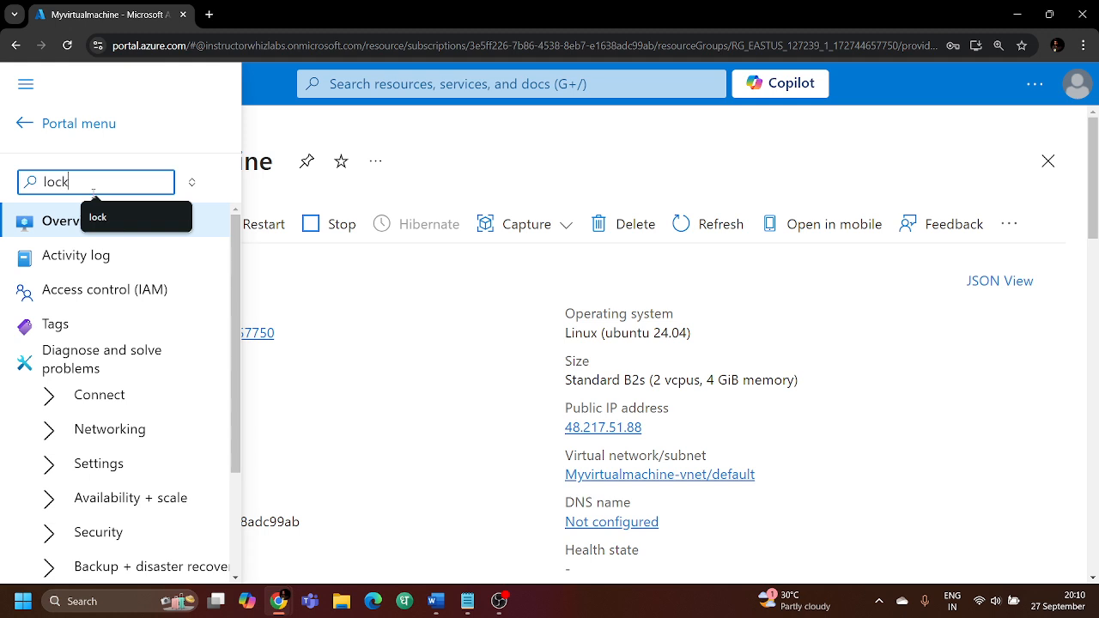
click(90, 324)
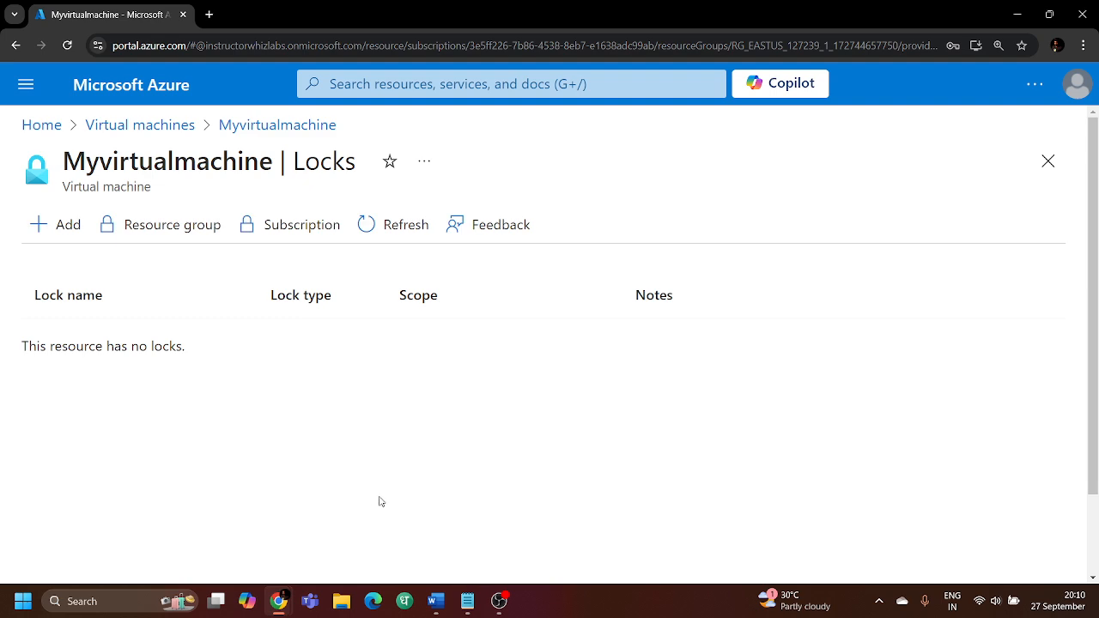
Add a Delete lock named Mylock to Myvirtualmachine with the note "This is for protection of VM"
click(60, 236)
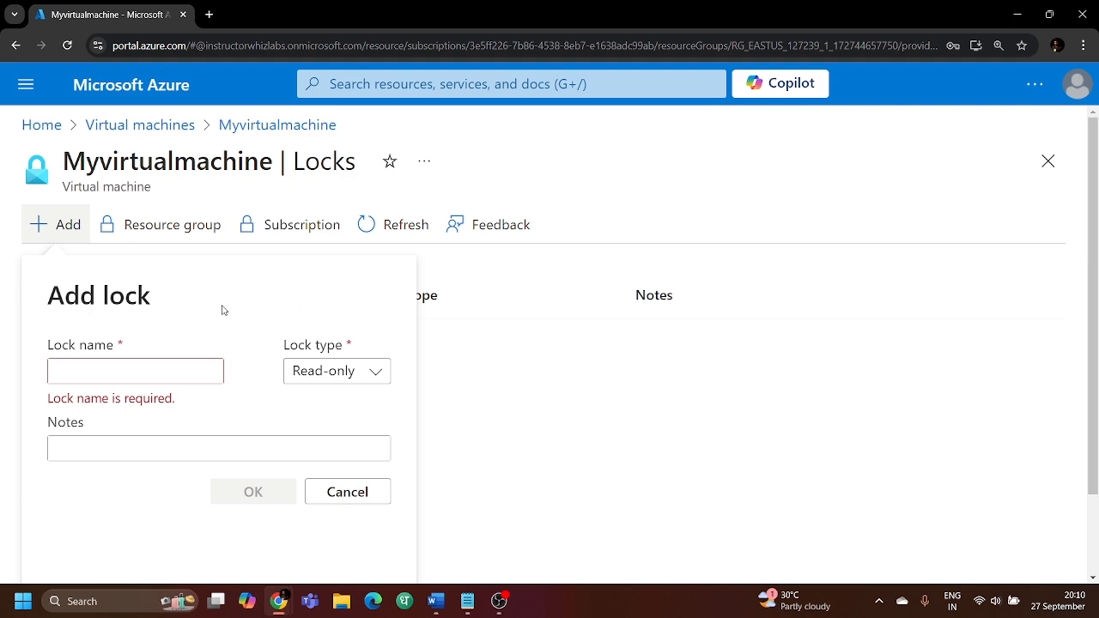
click(101, 373)
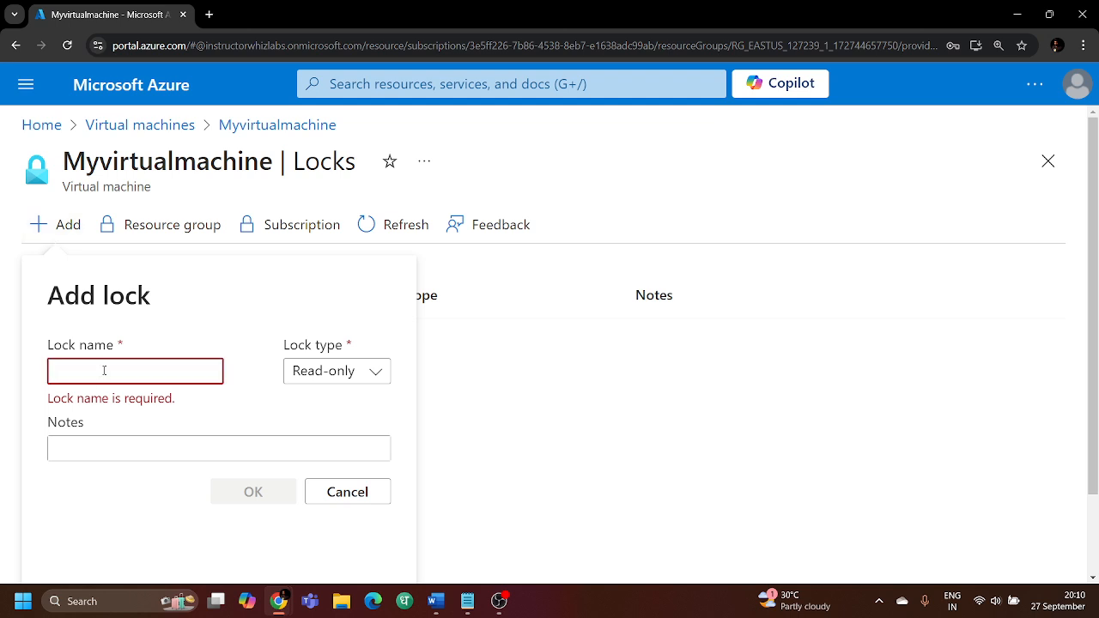
text(Mylock)
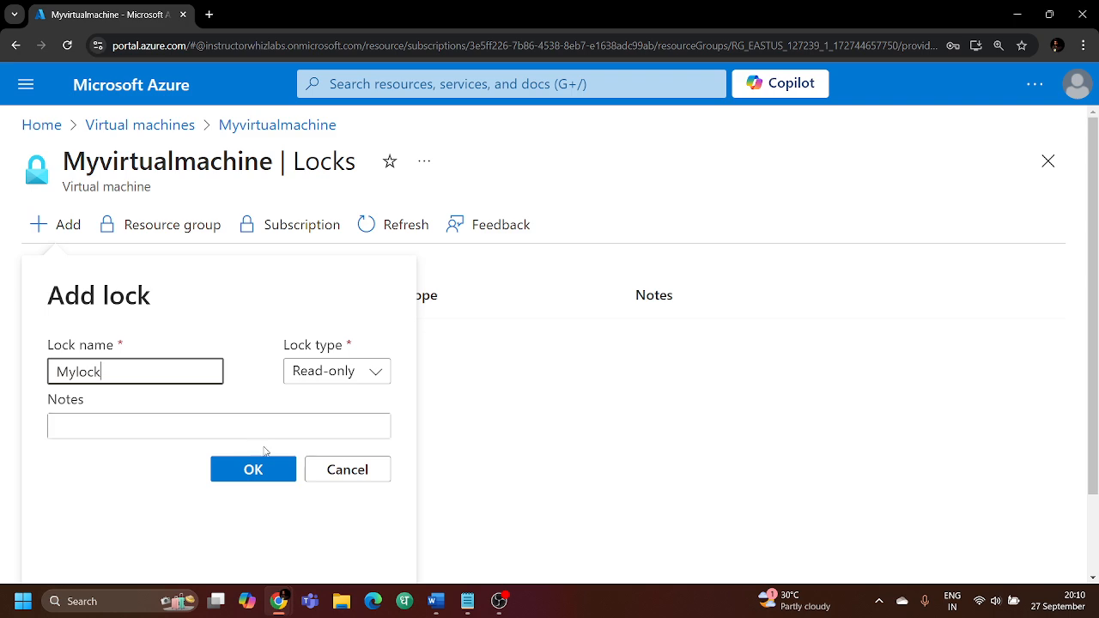
click(345, 376)
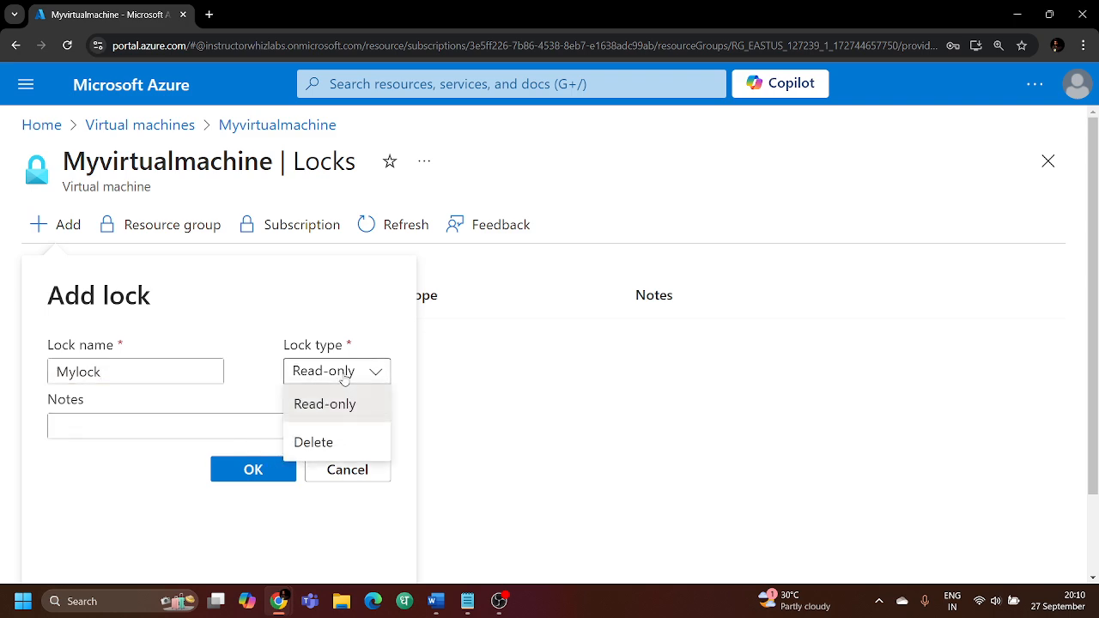
click(319, 447)
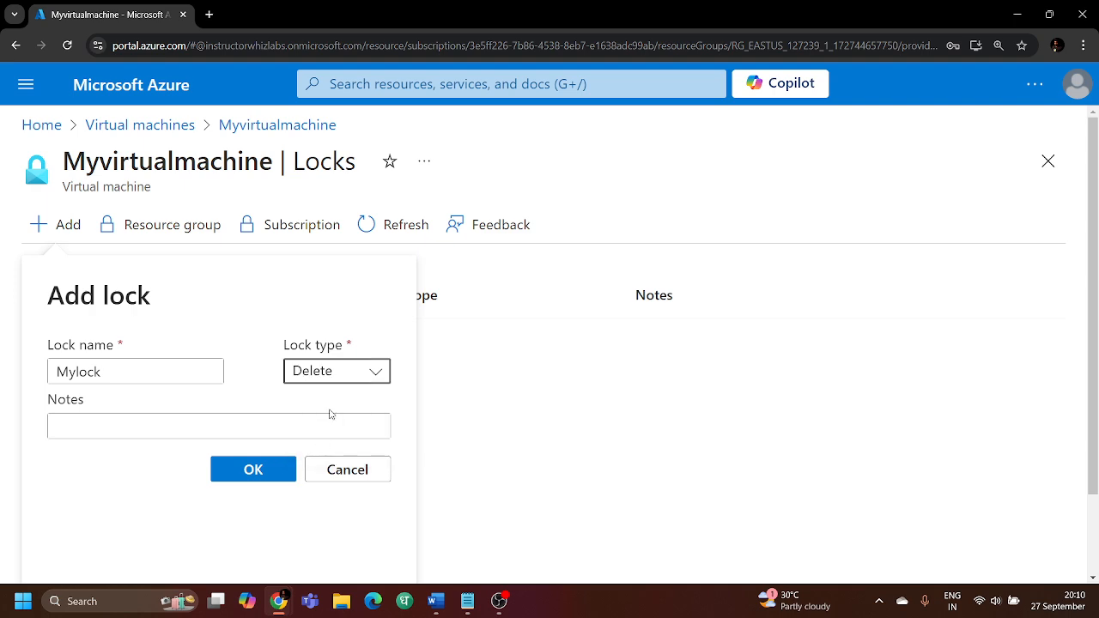
key(Tab)
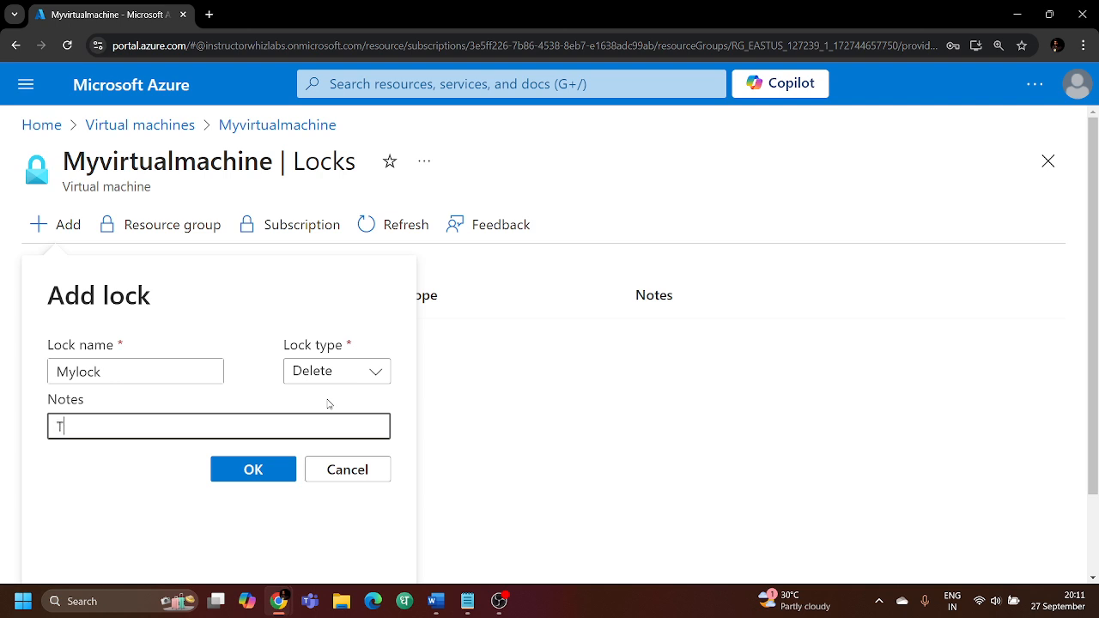
text(his is for protection of V)
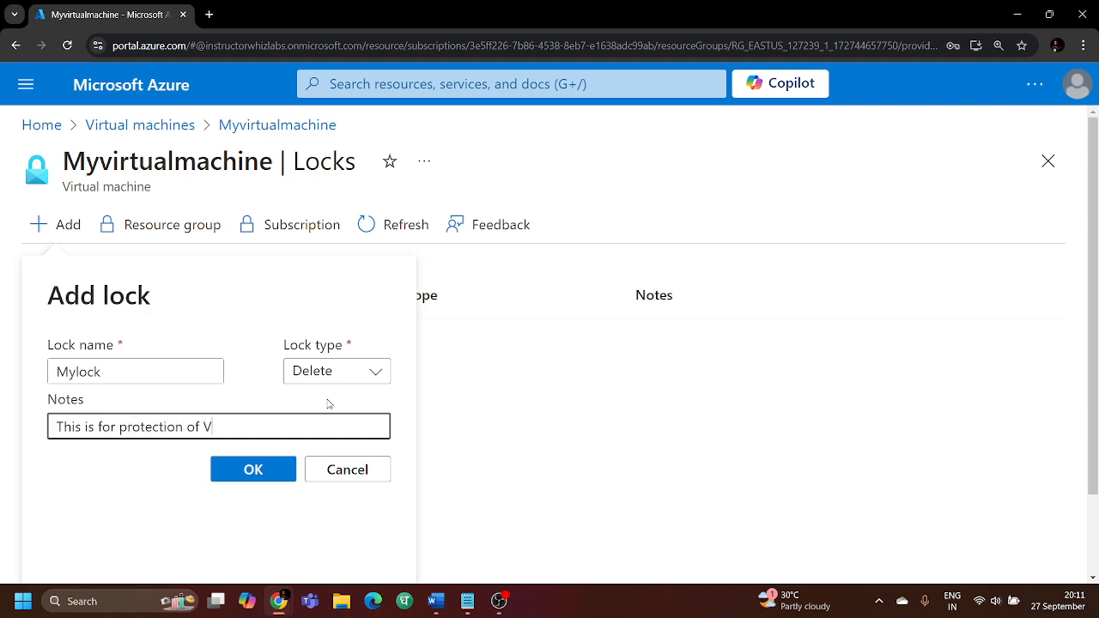
text(M)
click(273, 467)
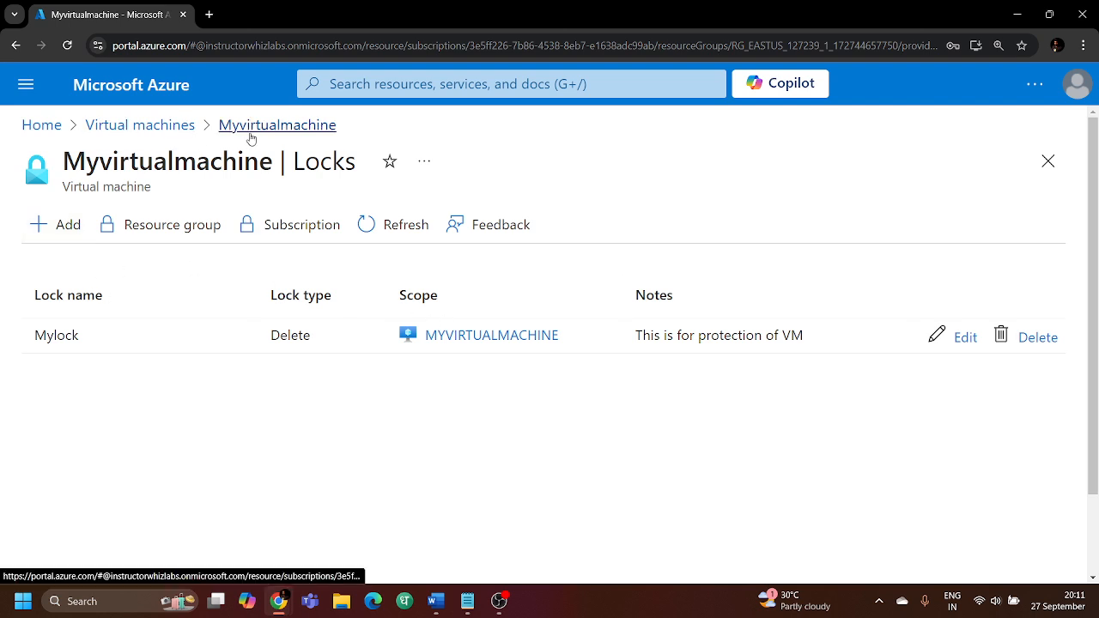
Go back to the virtual machines list and open Myvirtualmachine from it
click(176, 125)
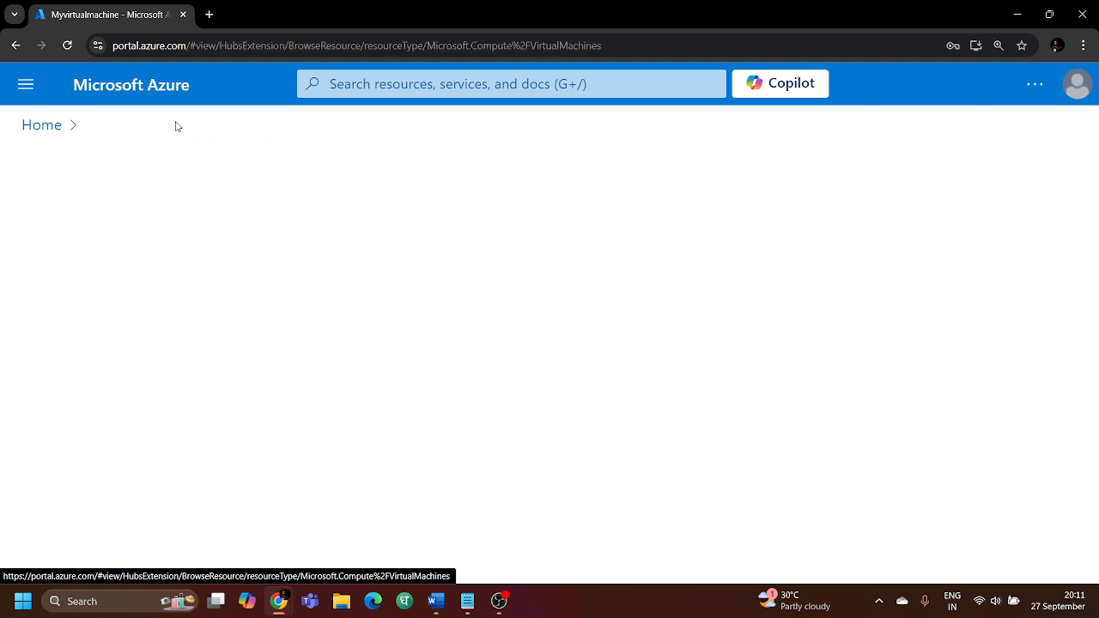
click(33, 395)
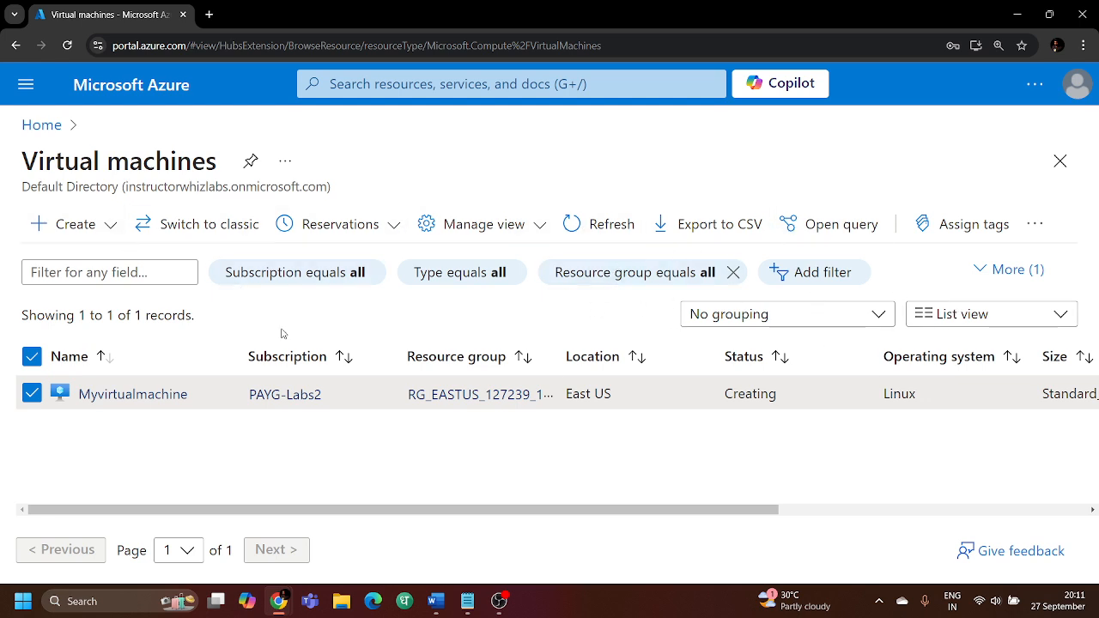
click(151, 395)
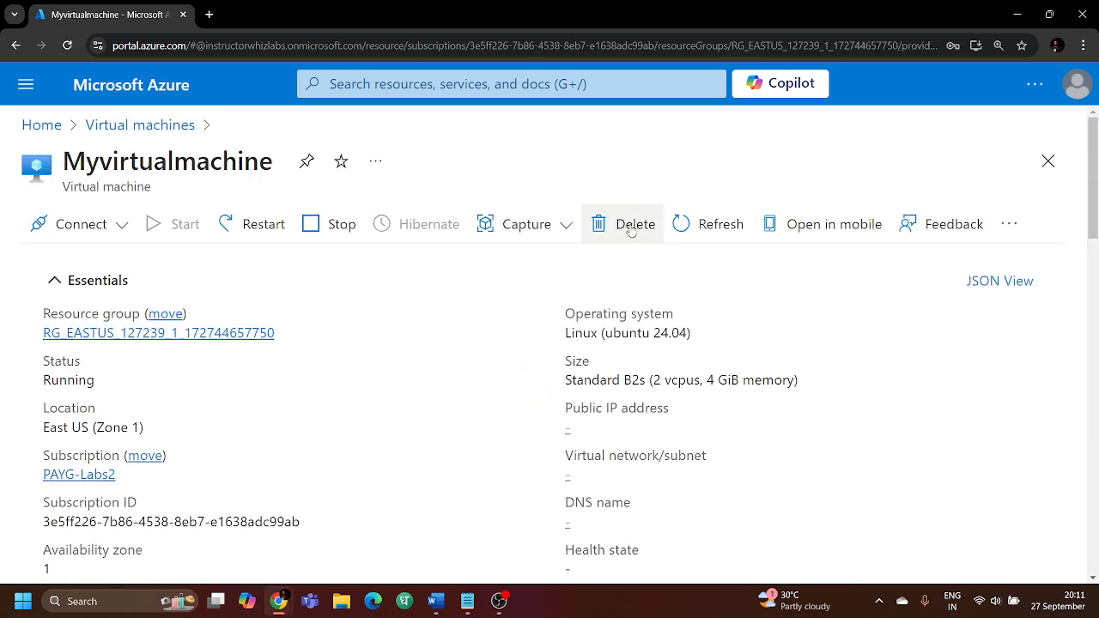
Try to delete Myvirtualmachine together with its OS disk, network interface and public IP address, acknowledging the deletion and leaving force delete off
click(632, 229)
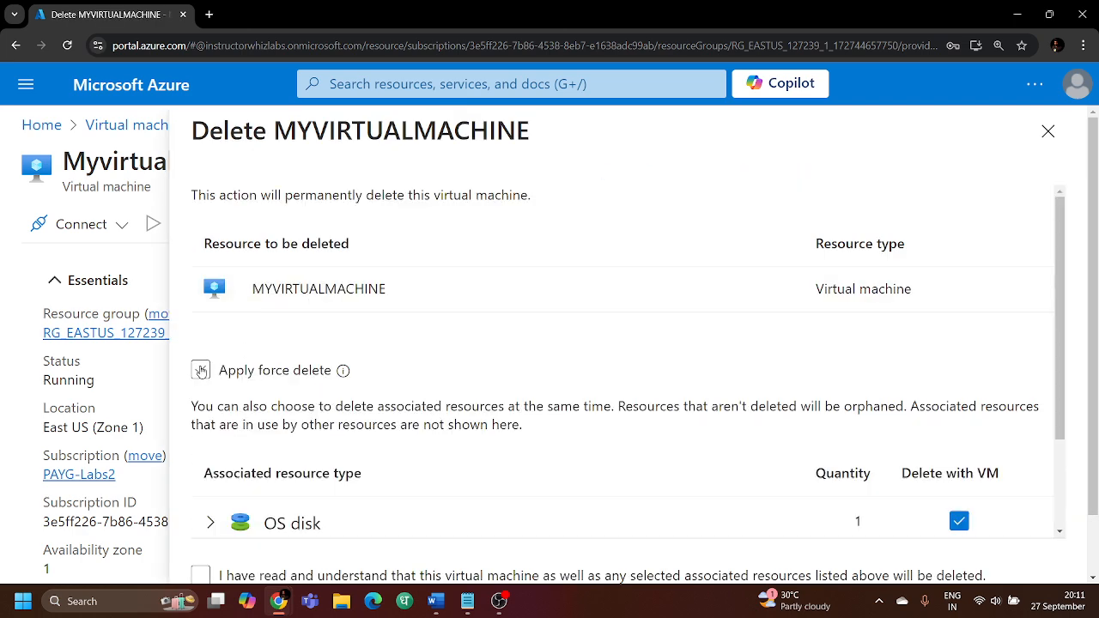
click(201, 370)
click(201, 371)
scroll(663, 324, down, 3)
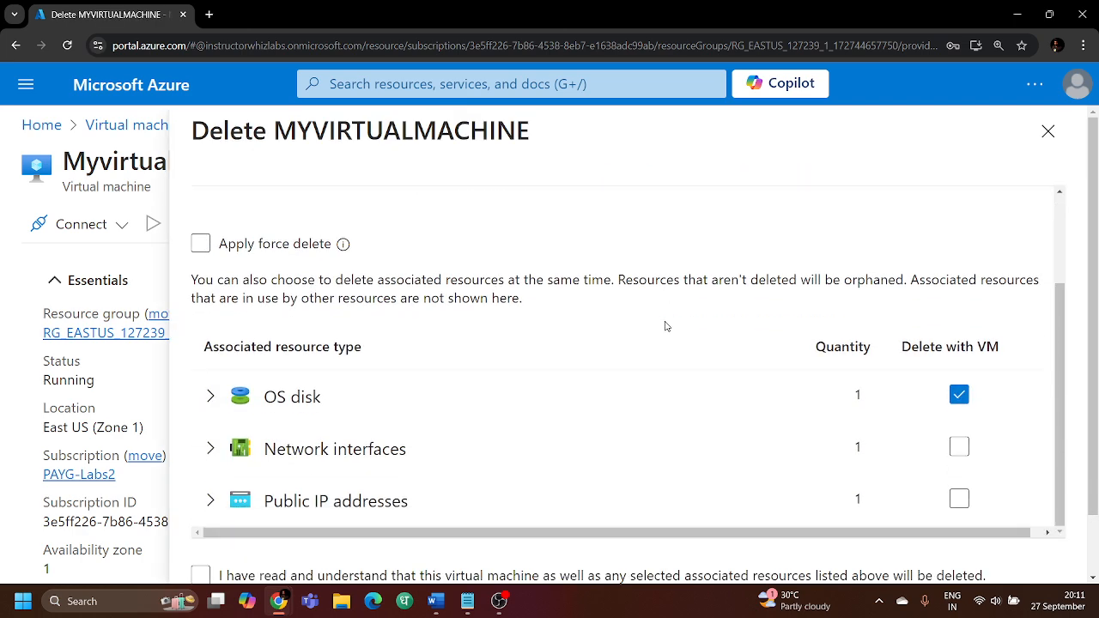
click(959, 447)
click(950, 500)
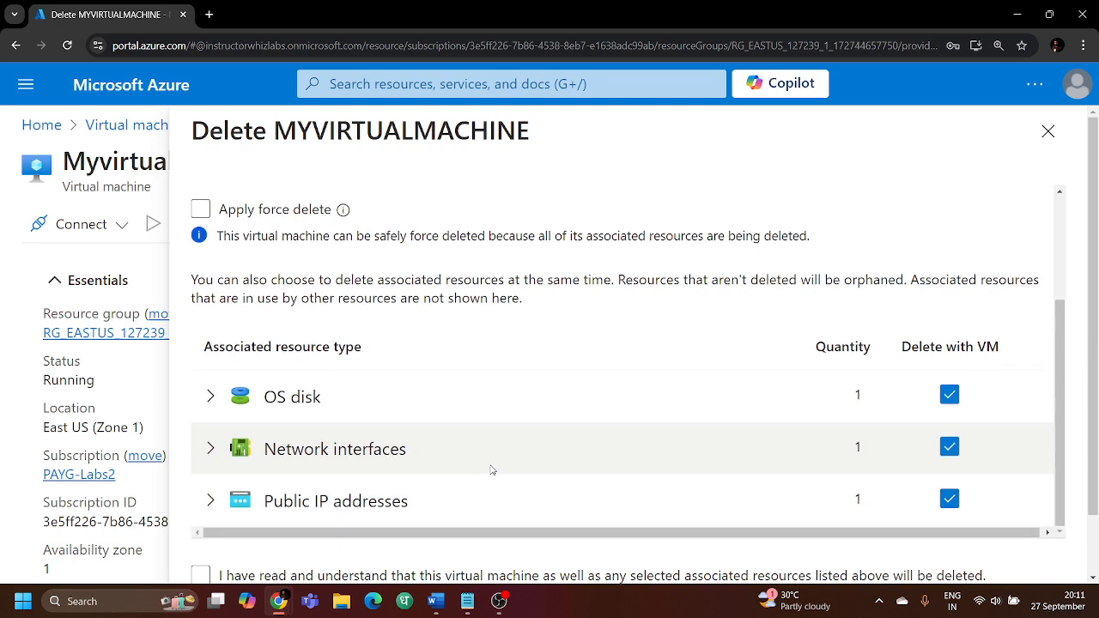
scroll(481, 463, up, 2)
scroll(283, 412, down, 2)
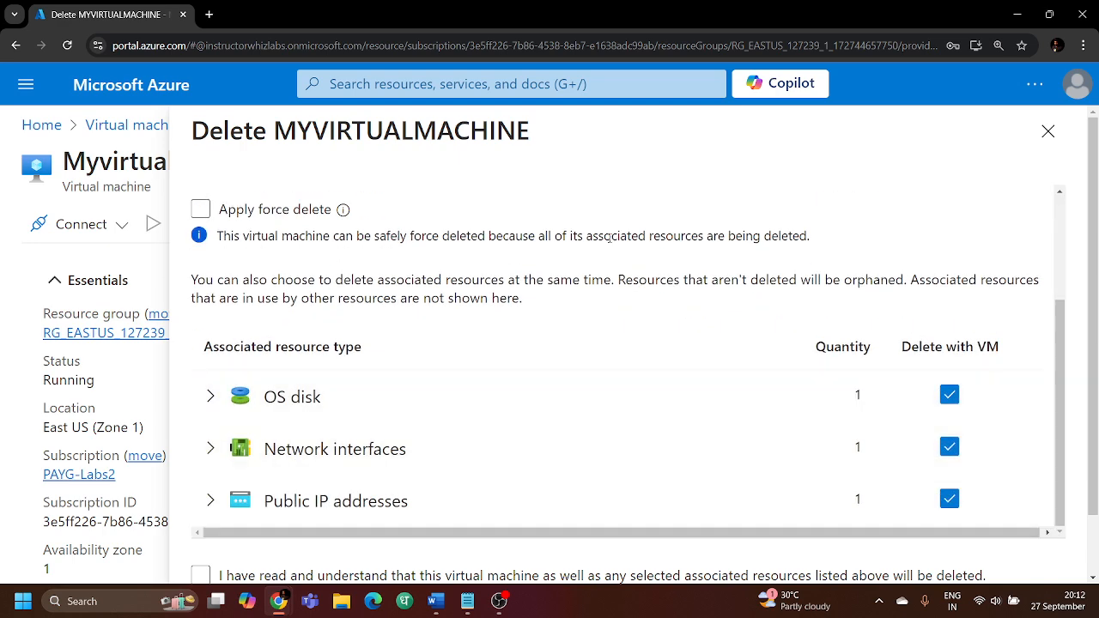
click(200, 575)
scroll(723, 502, down, 2)
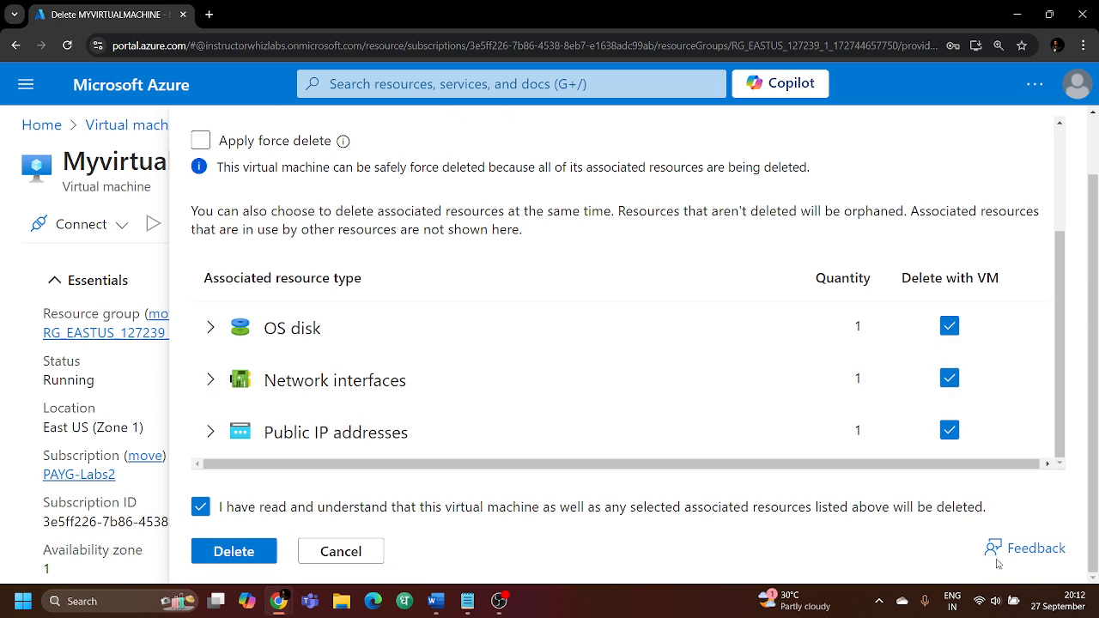
click(251, 554)
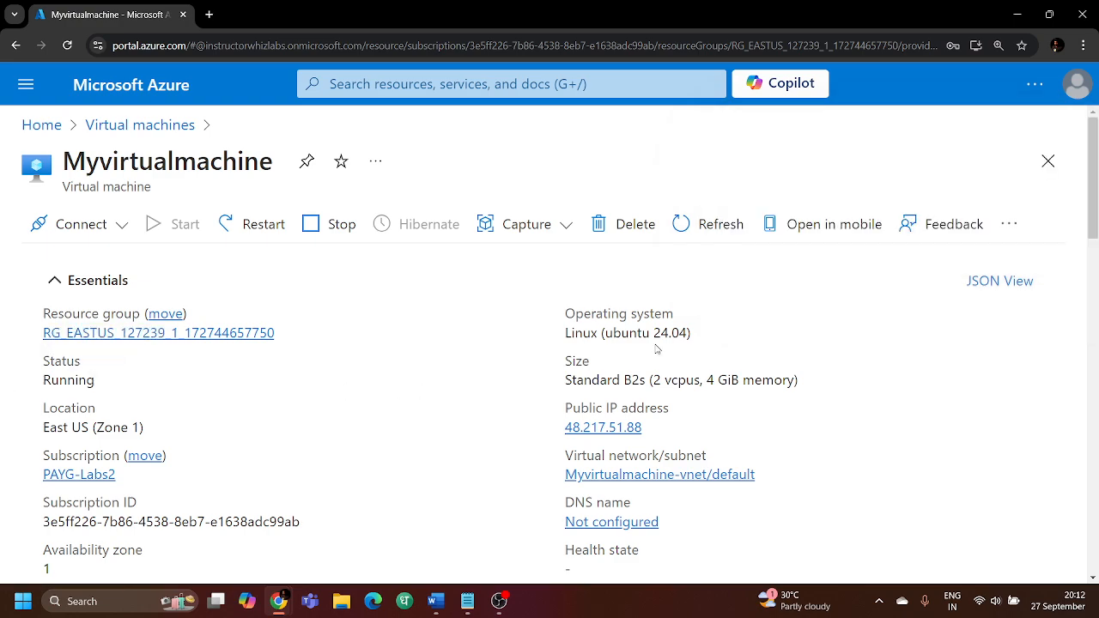
Check whether Myvirtualmachine was deleted by refreshing its overview and the virtual machines list, and dismiss the notification
scroll(562, 352, down, 10)
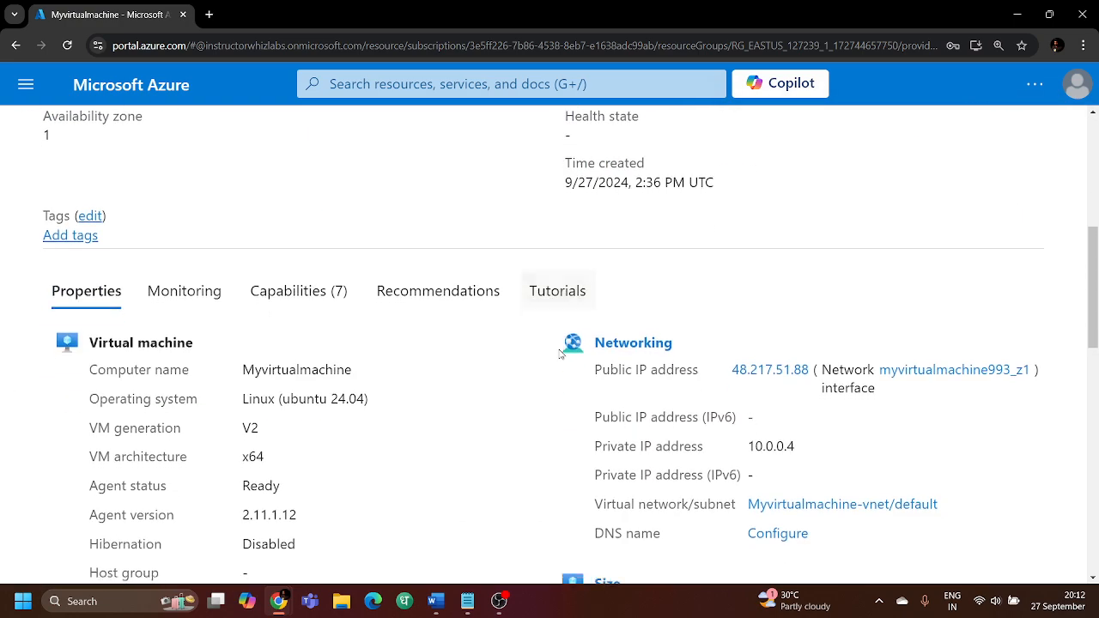
scroll(560, 356, up, 10)
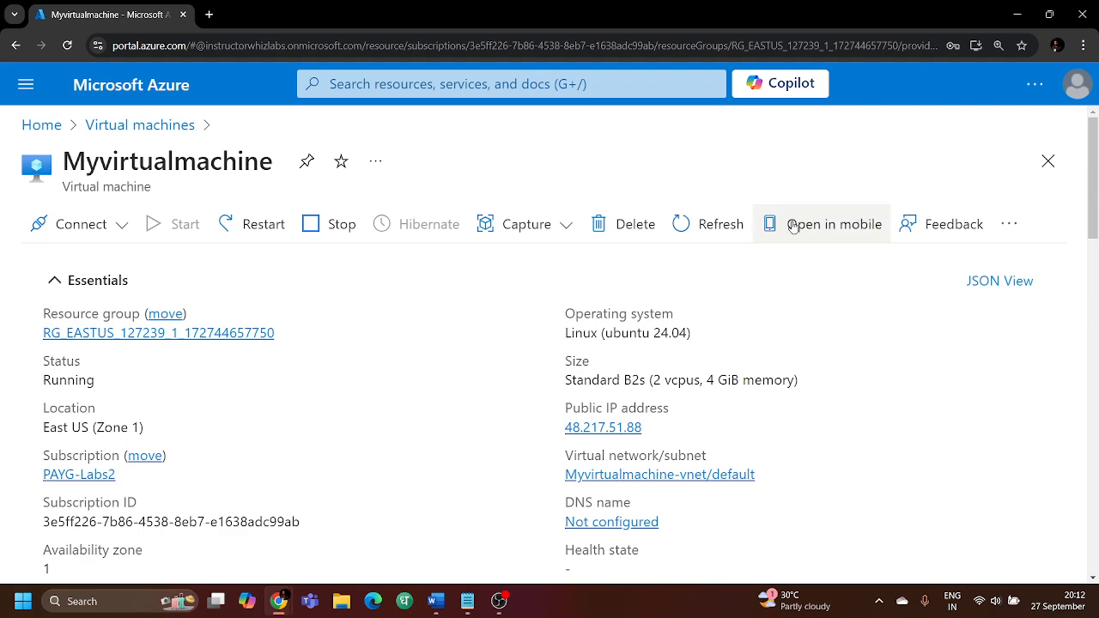
click(709, 230)
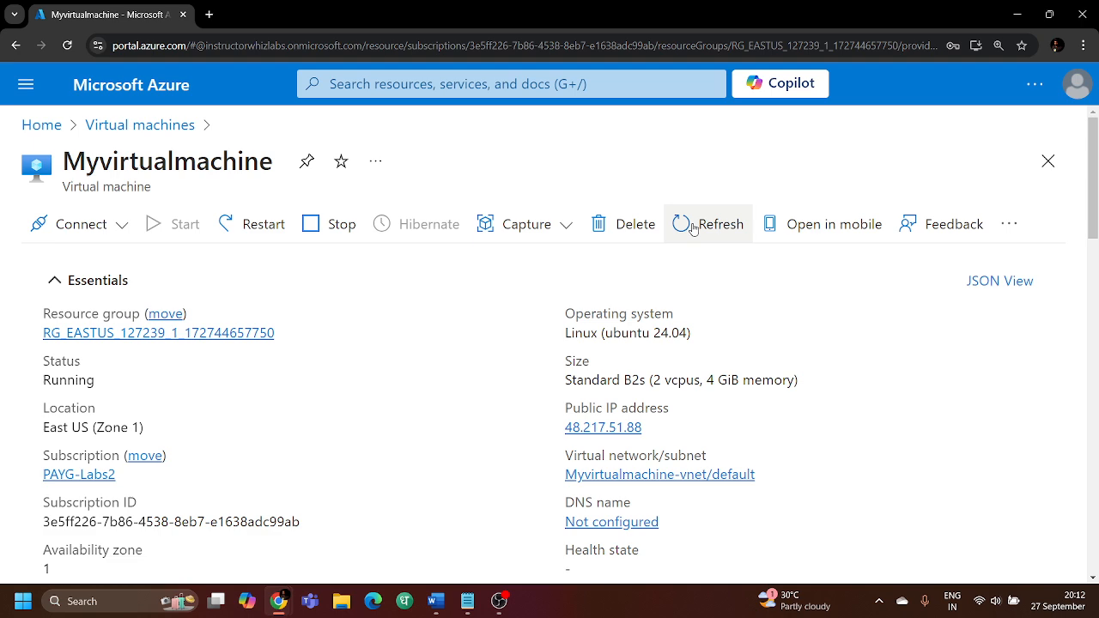
click(157, 133)
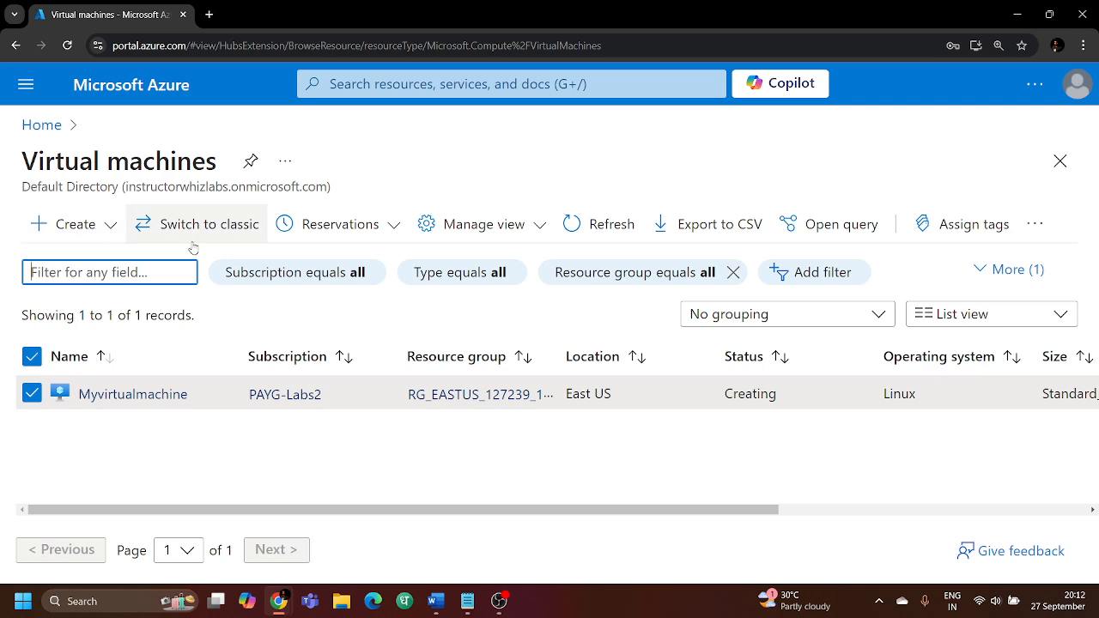
click(570, 227)
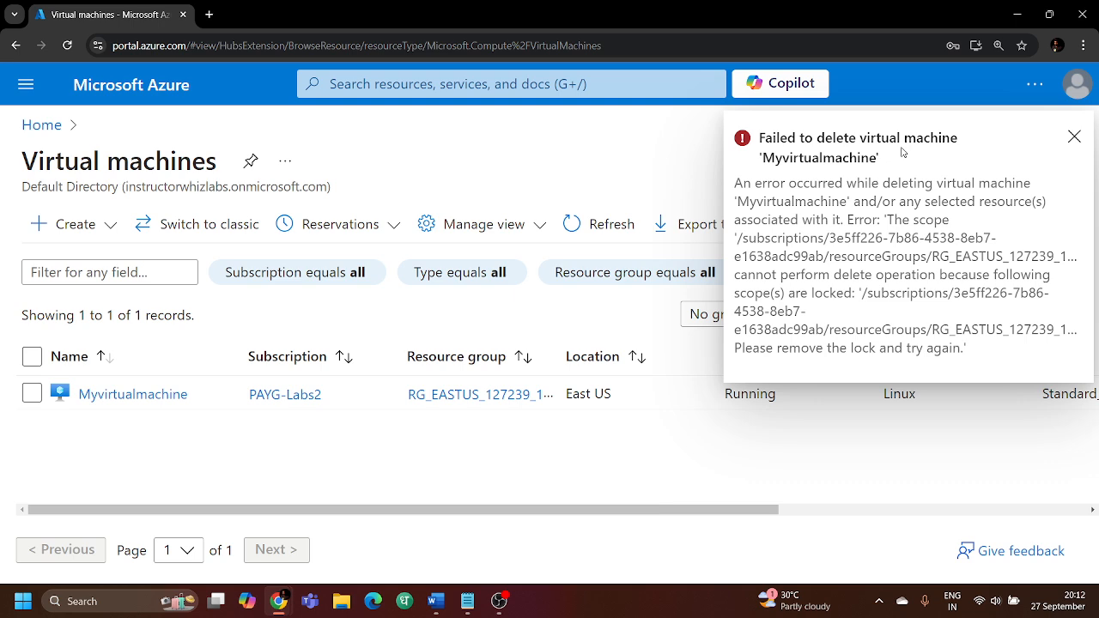
click(1072, 140)
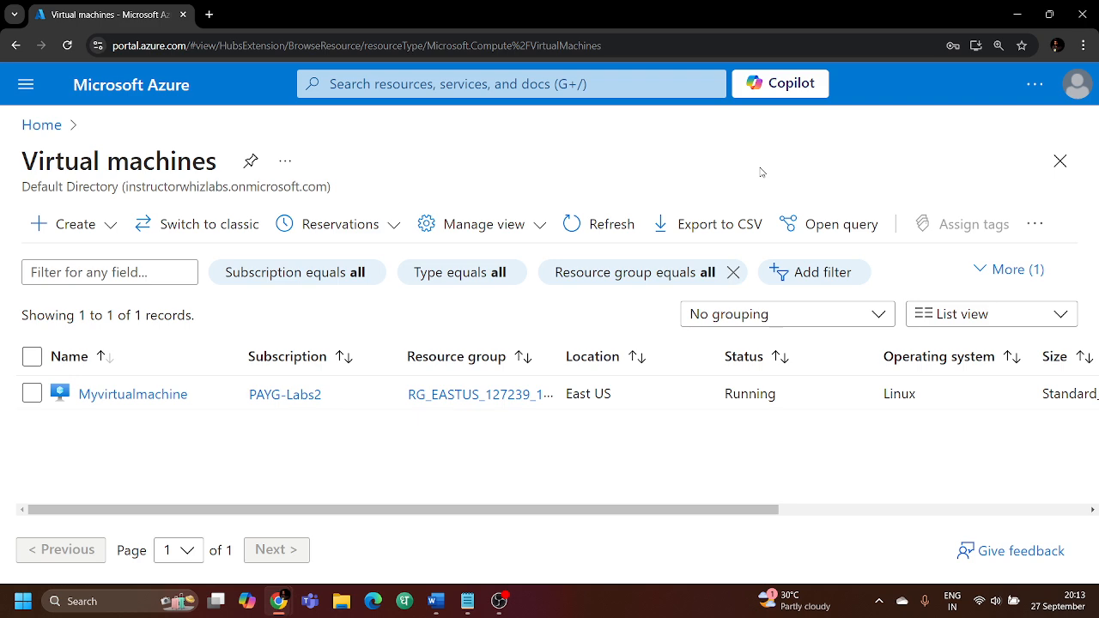
Reopen Myvirtualmachine from the recent resources on the portal home and open its Locks settings by searching its service menu for "lock"
click(38, 137)
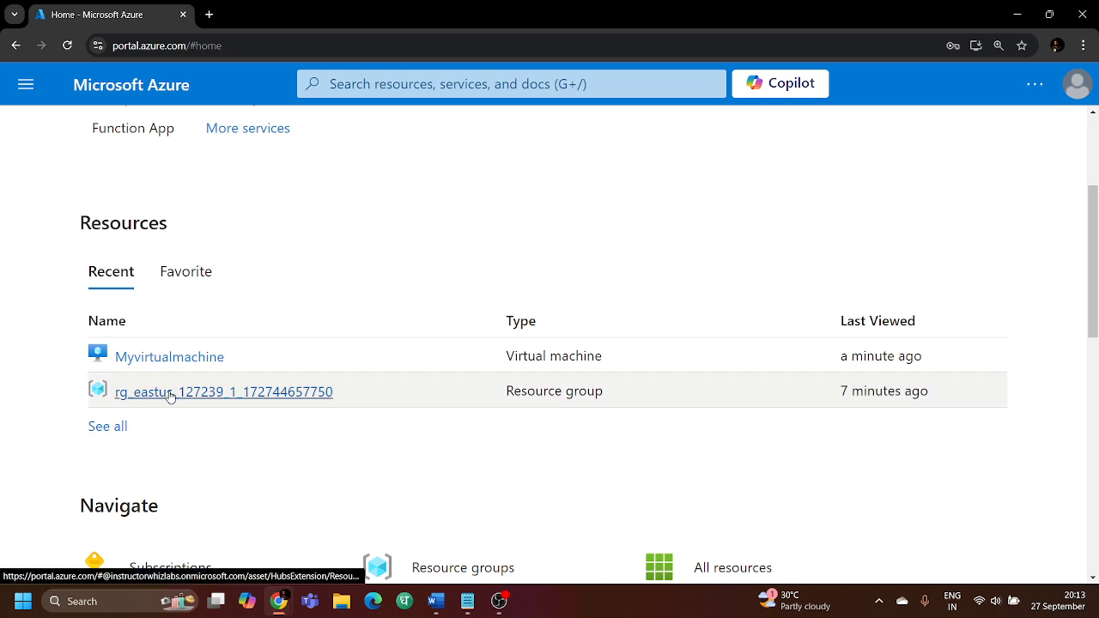
mouse_move(141, 405)
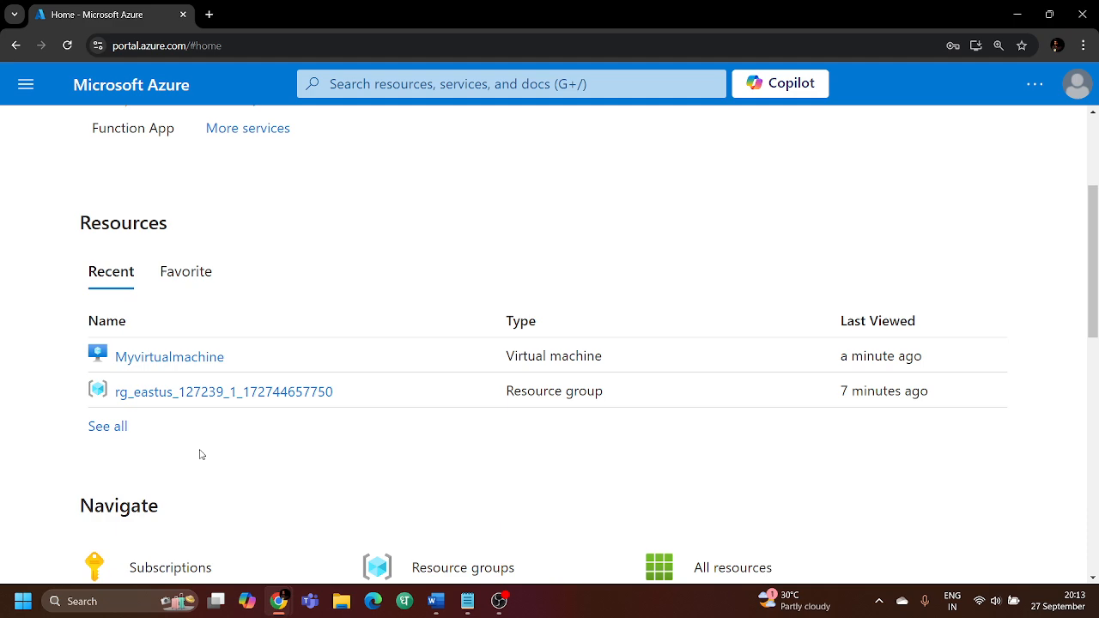
click(187, 359)
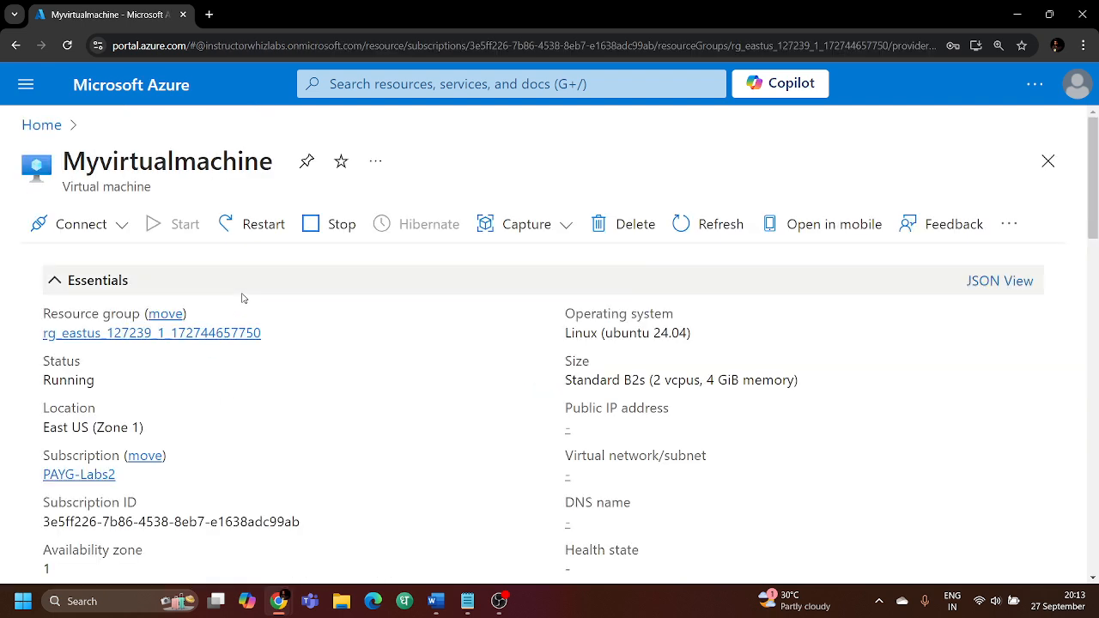
click(26, 84)
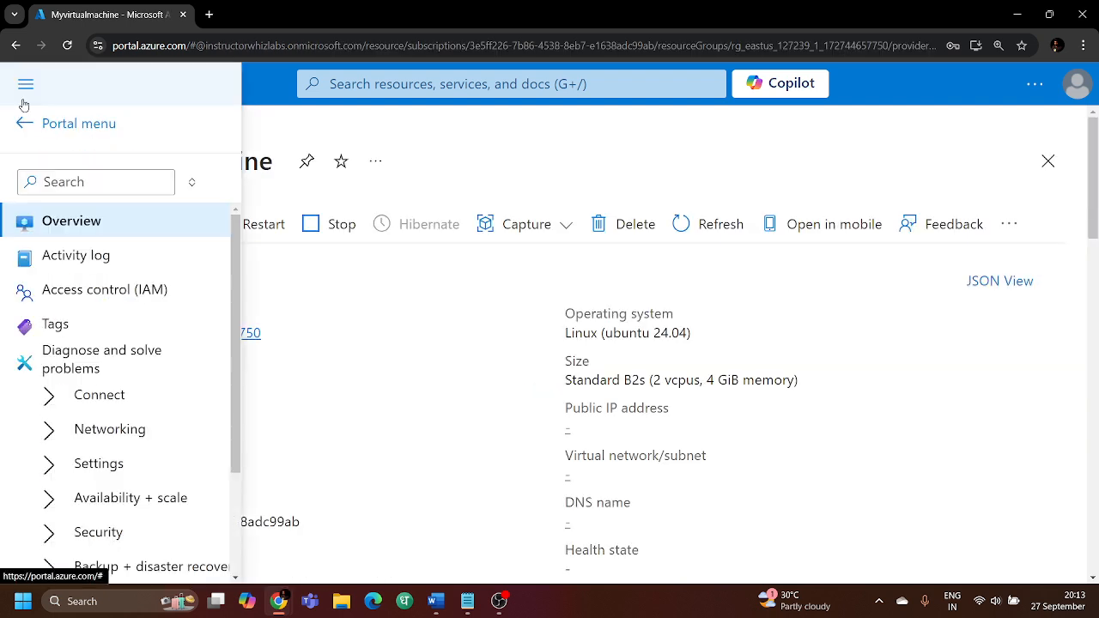
click(74, 181)
text(lock)
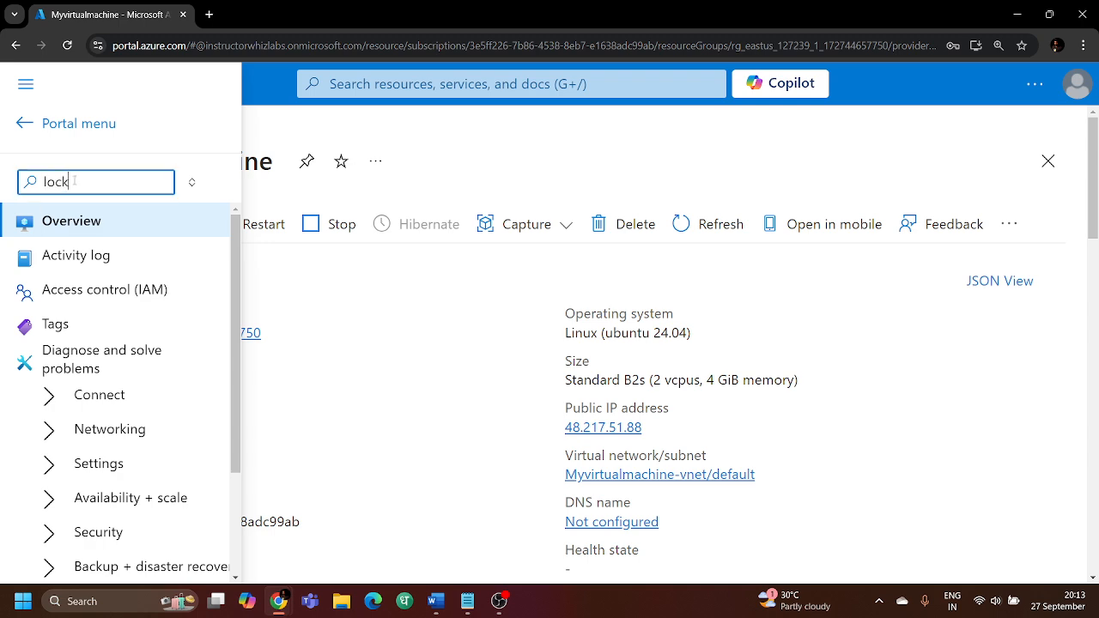
click(86, 326)
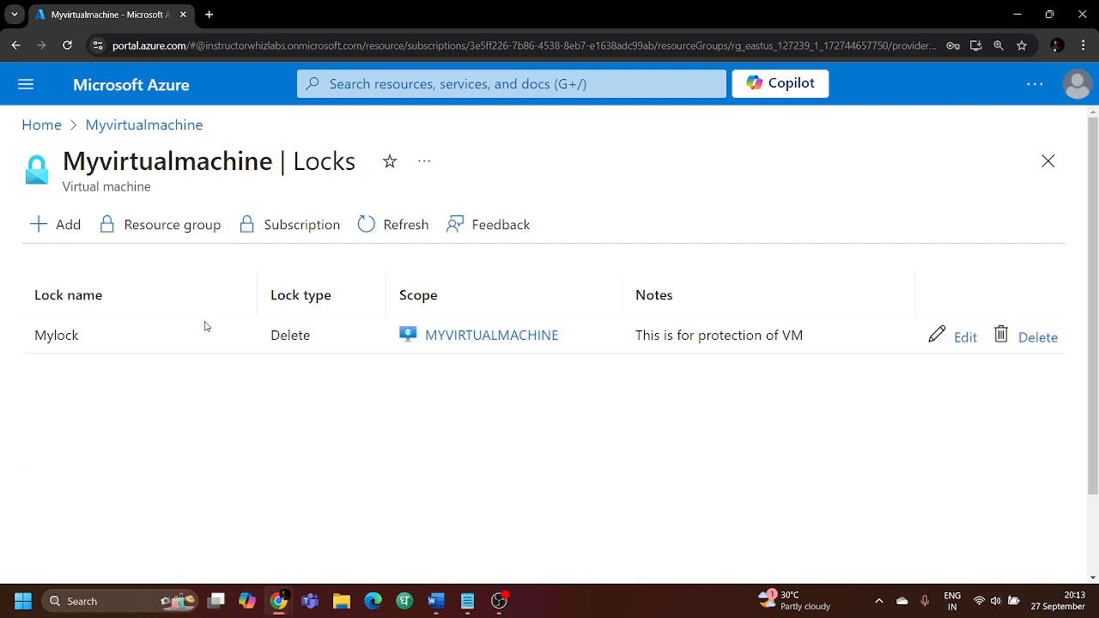
Add a Read-only lock named RGlock to the resource group that contains Myvirtualmachine
click(146, 224)
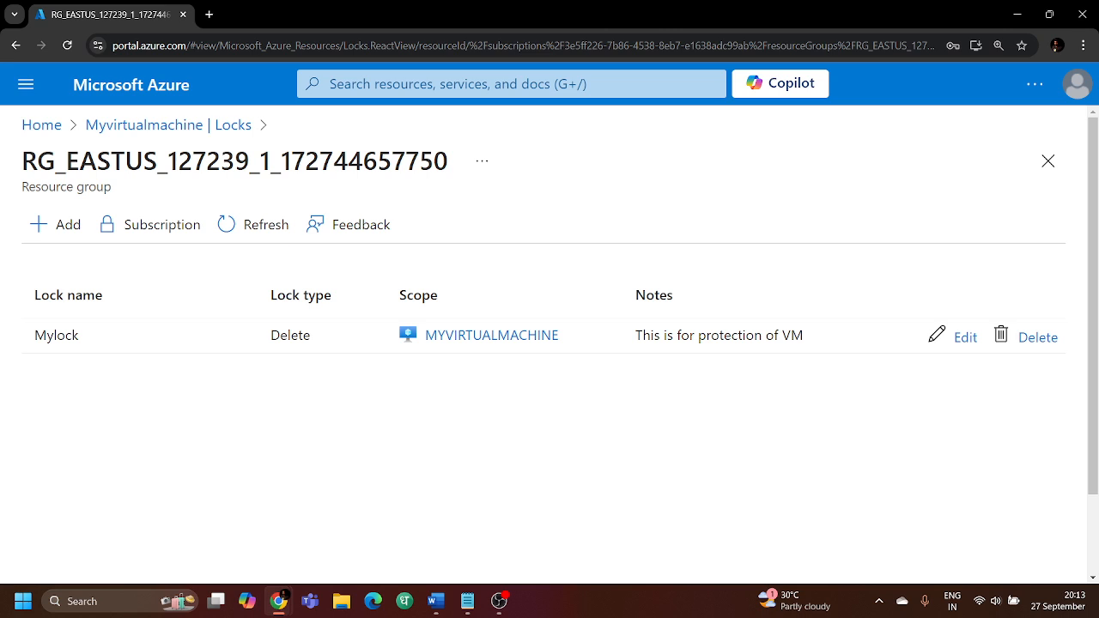
click(68, 224)
click(102, 368)
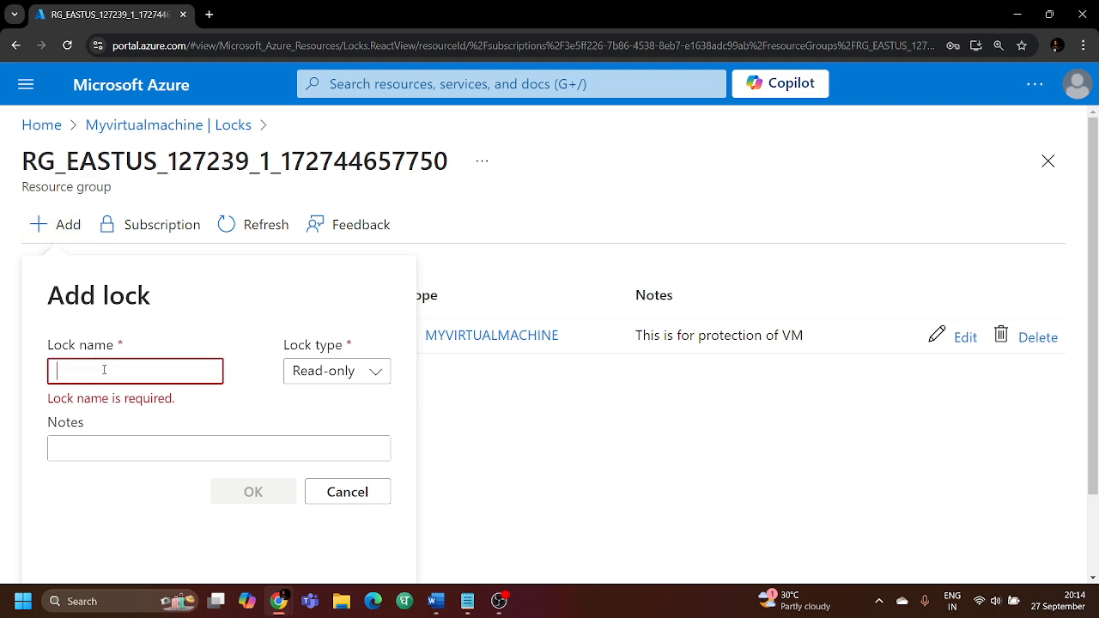
text(RGlock)
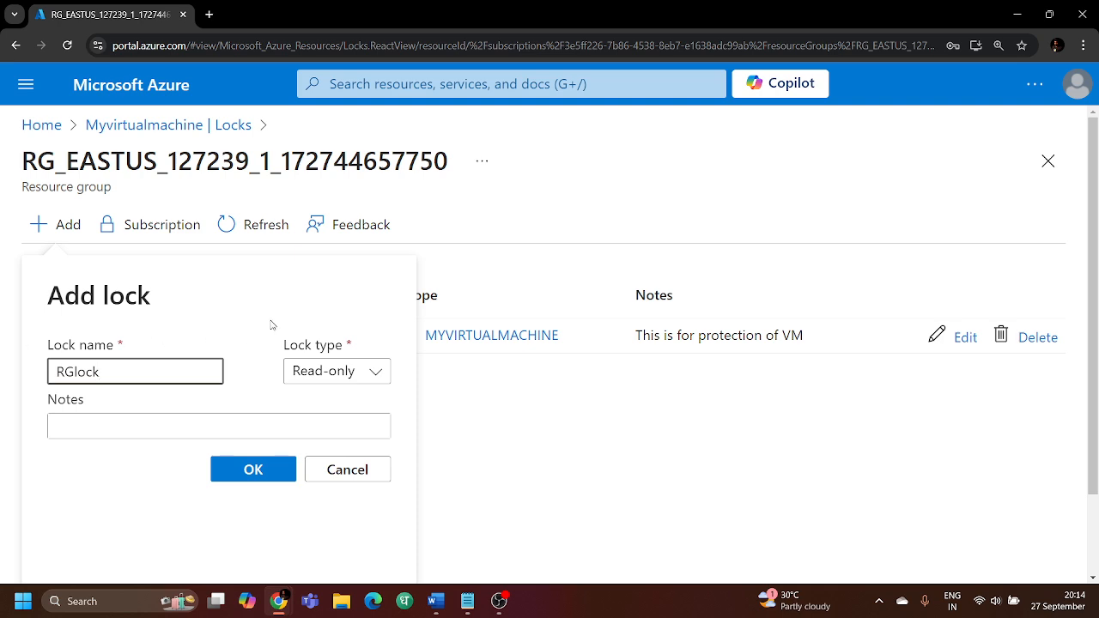
click(249, 469)
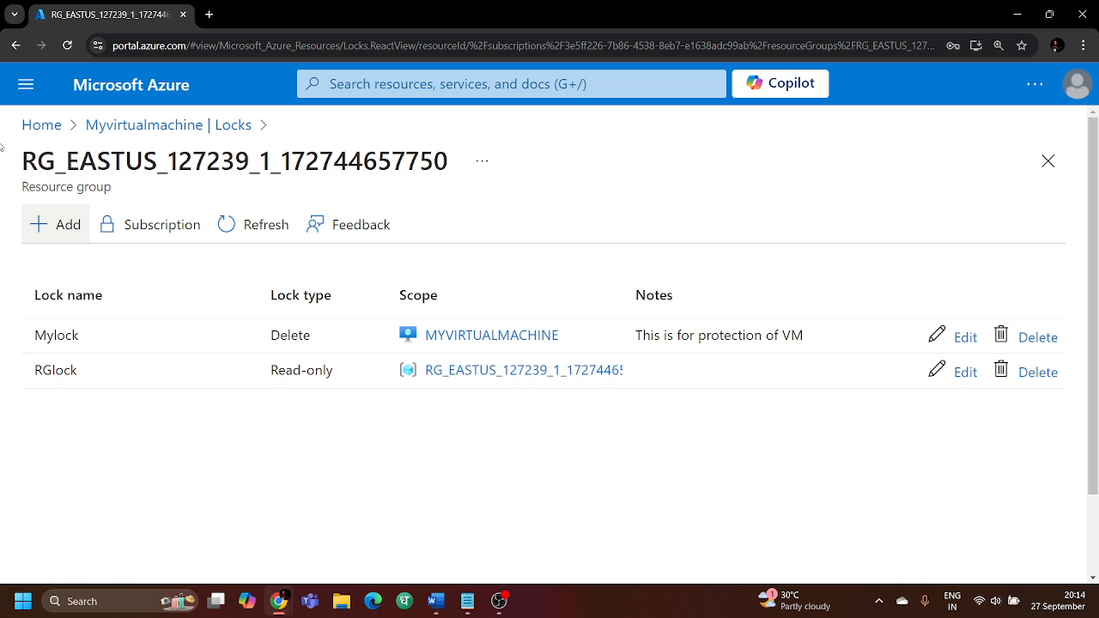
Open the Locks settings of Myvirtualmachine by searching its service menu for "lock", and delete the Mylock lock
click(507, 336)
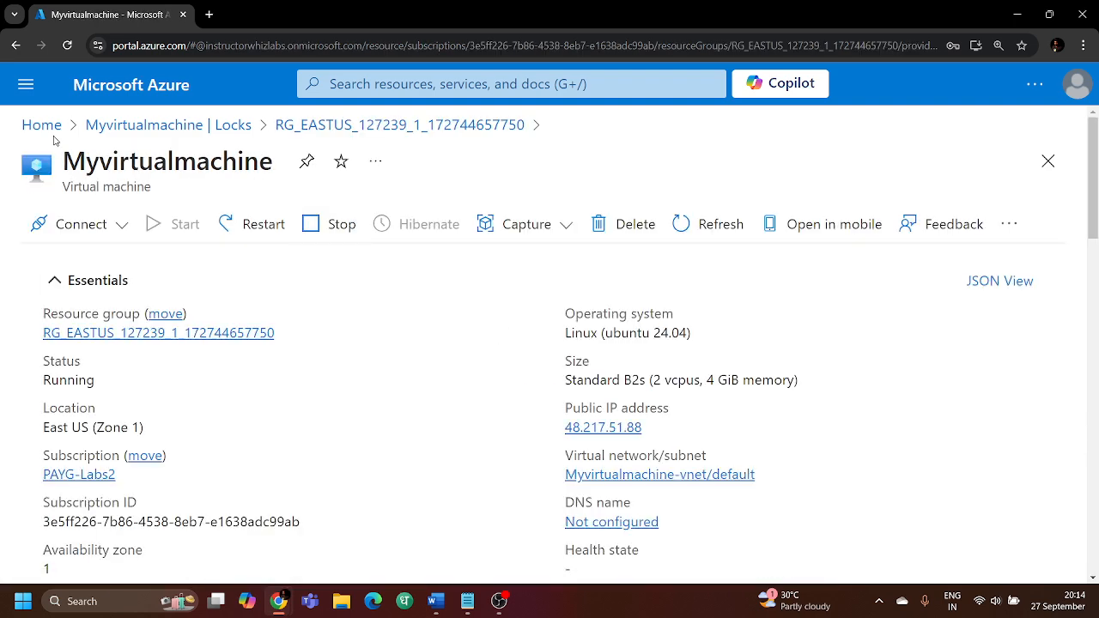
click(22, 86)
click(90, 185)
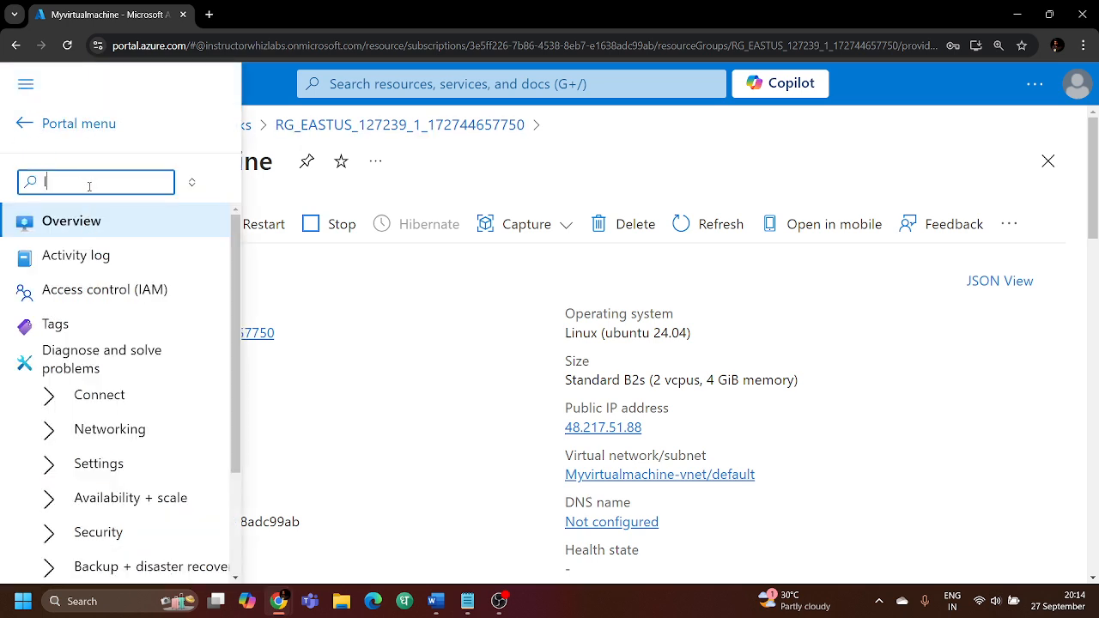
text(lock)
click(91, 328)
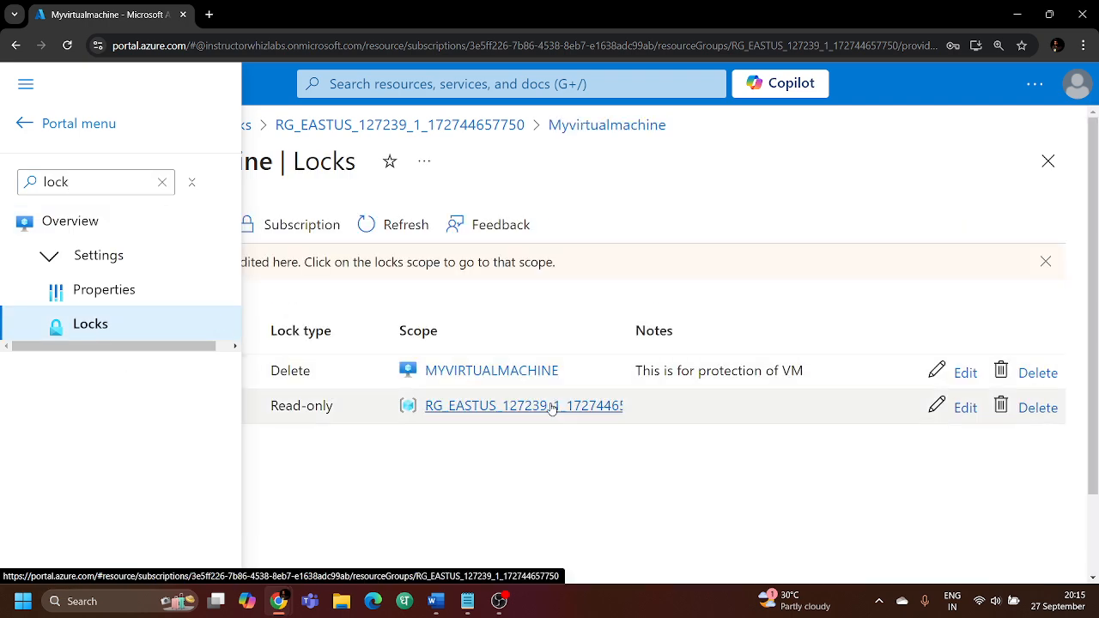
click(342, 468)
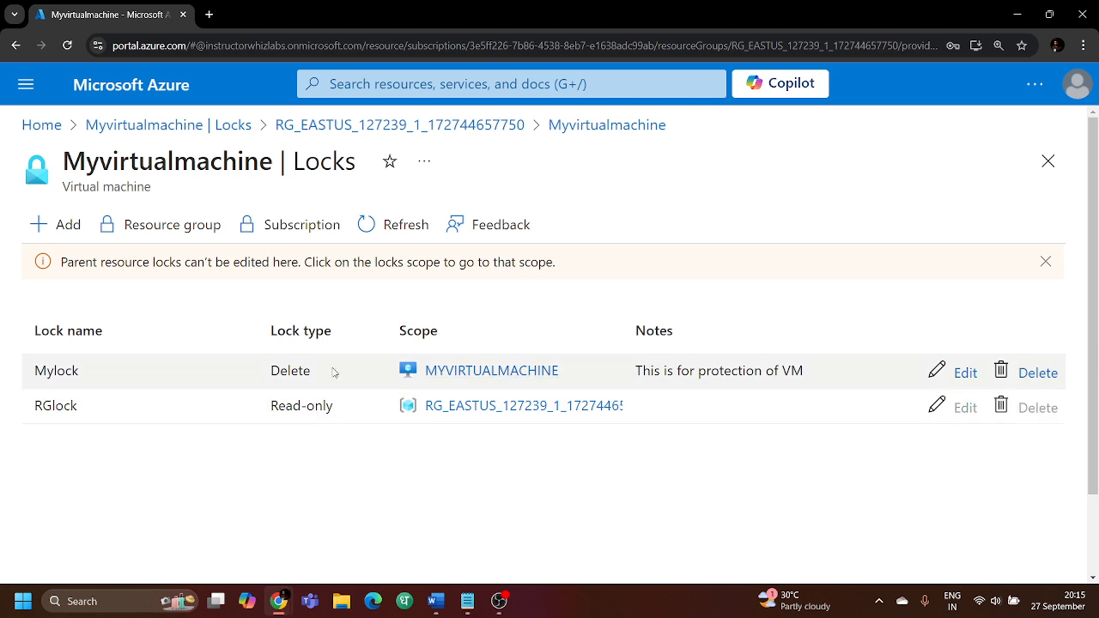
click(1041, 373)
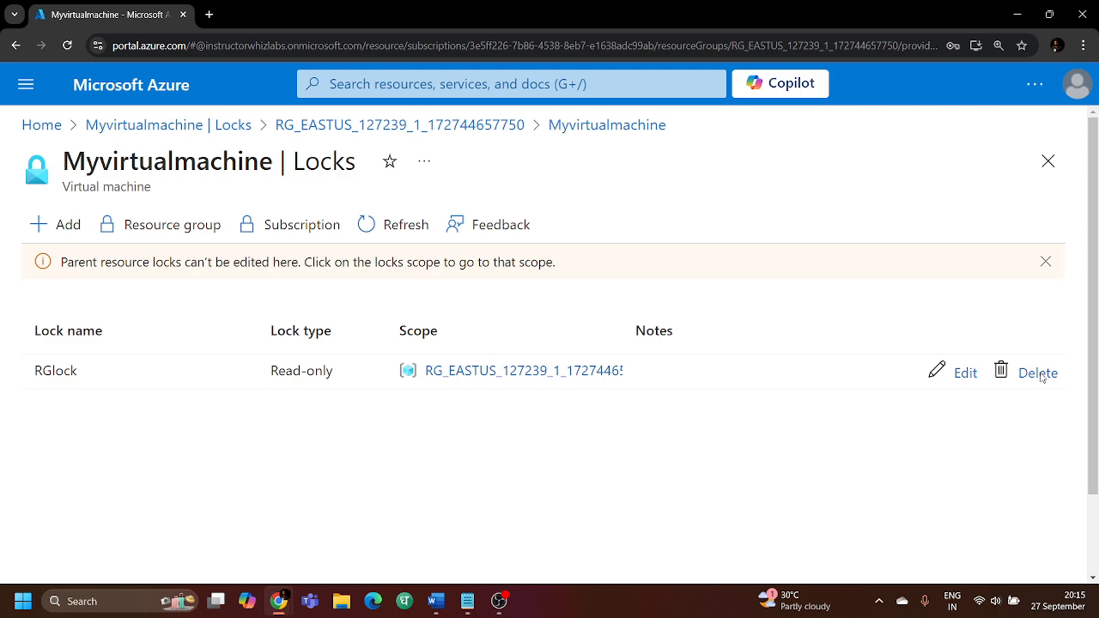
Try to delete the RGlock lock from the Locks settings of Myvirtualmachine, refreshing the list and dismissing the parent lock notice
click(1046, 265)
double_click(1046, 339)
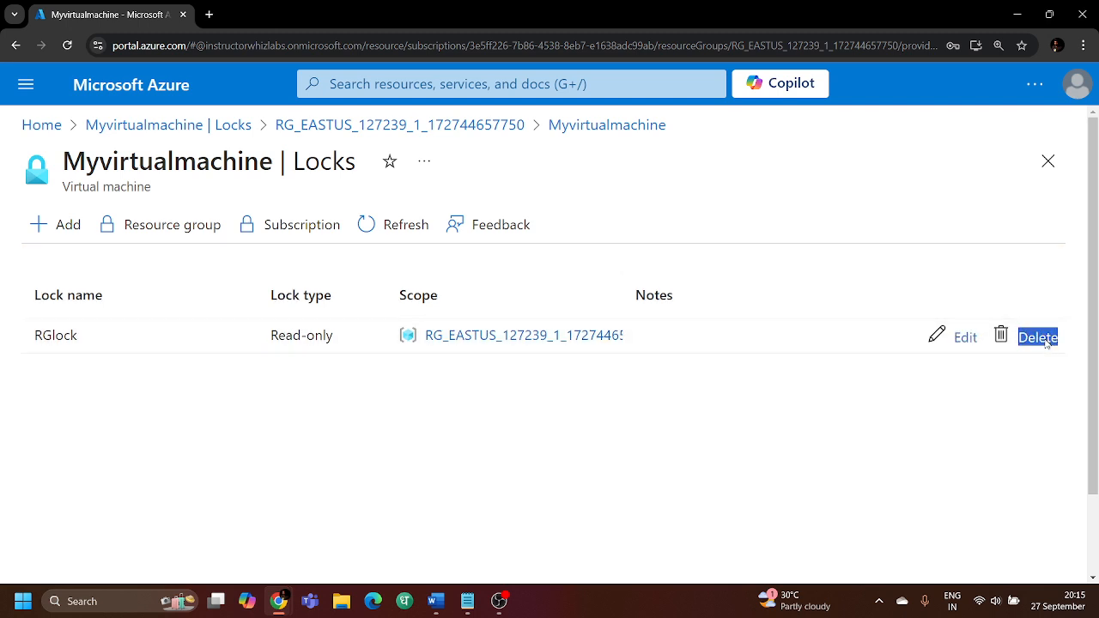
double_click(1045, 339)
click(1021, 378)
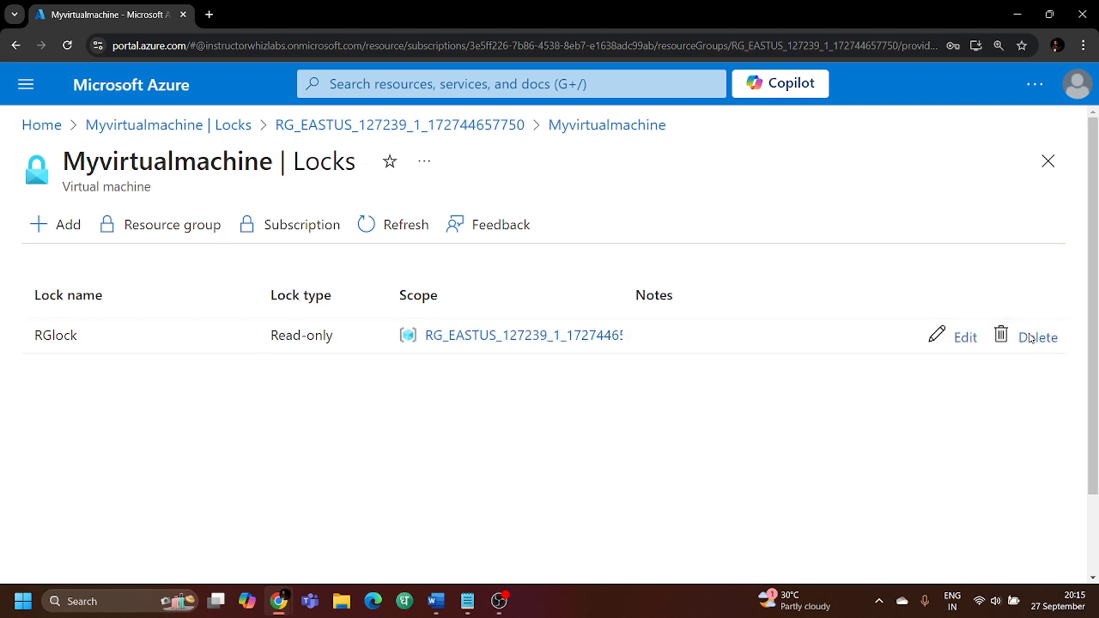
click(374, 228)
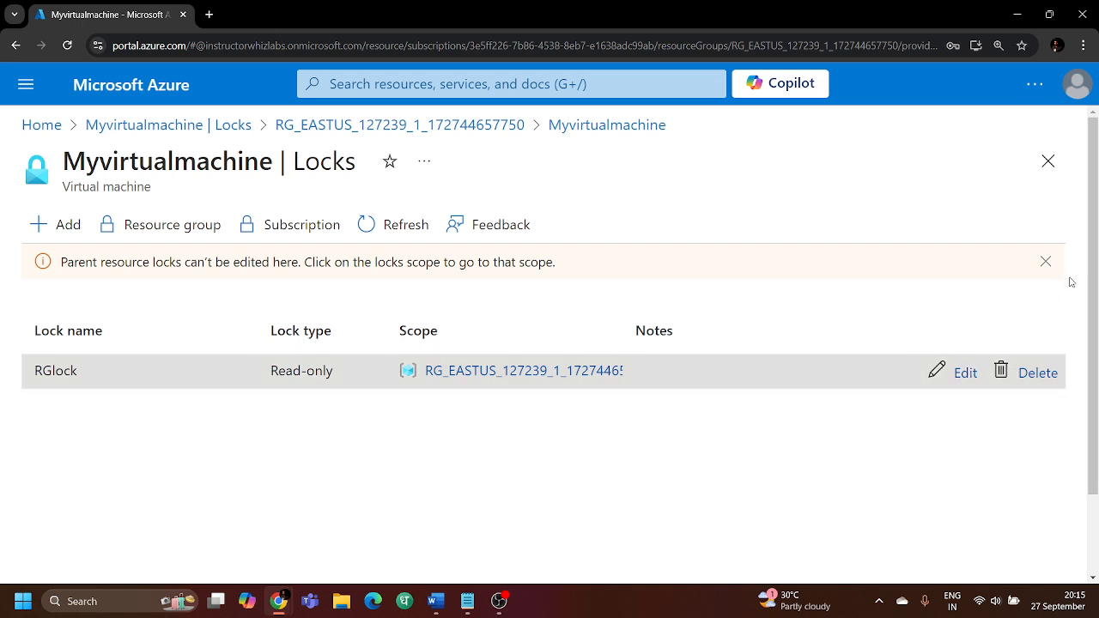
click(1047, 262)
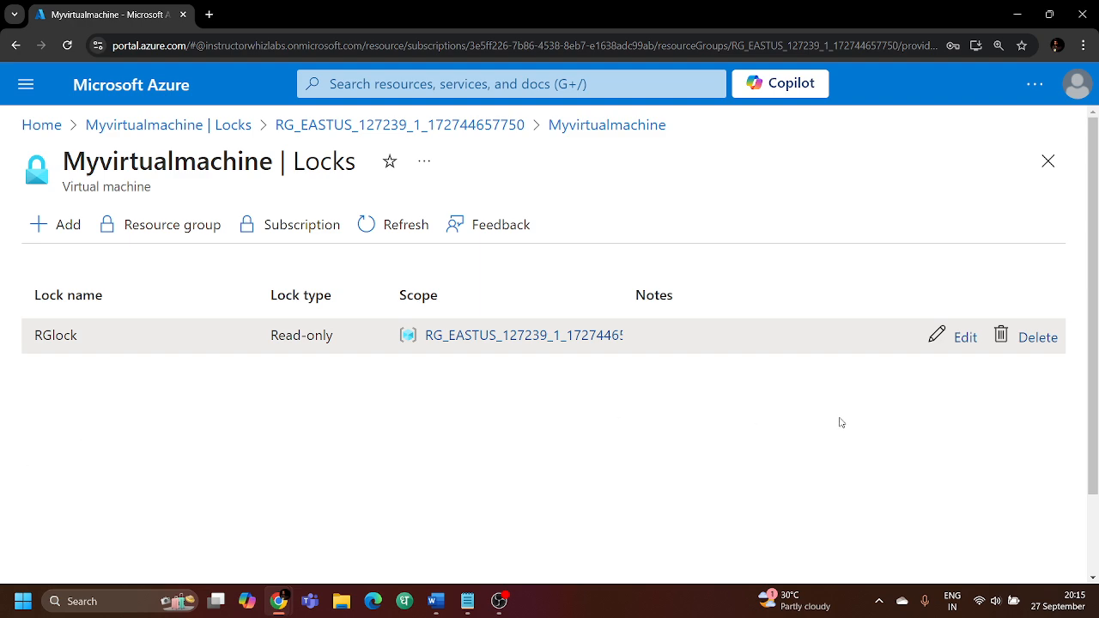
Open the Locks settings of the resource group that contains Myvirtualmachine, delete the RGlock lock and refresh the lock list
click(1053, 178)
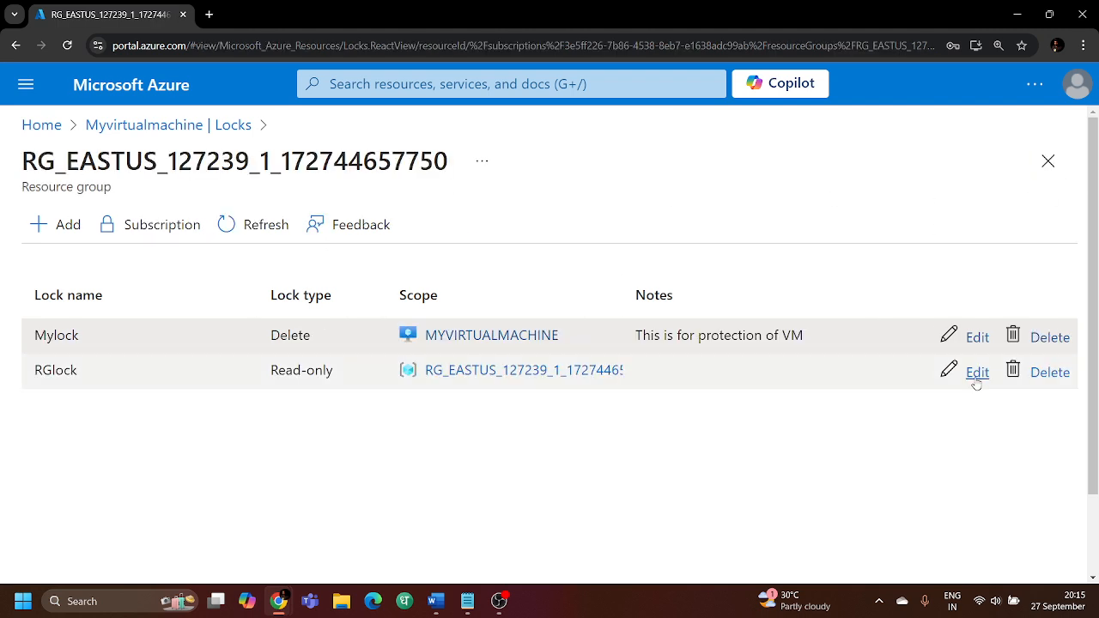
click(1056, 378)
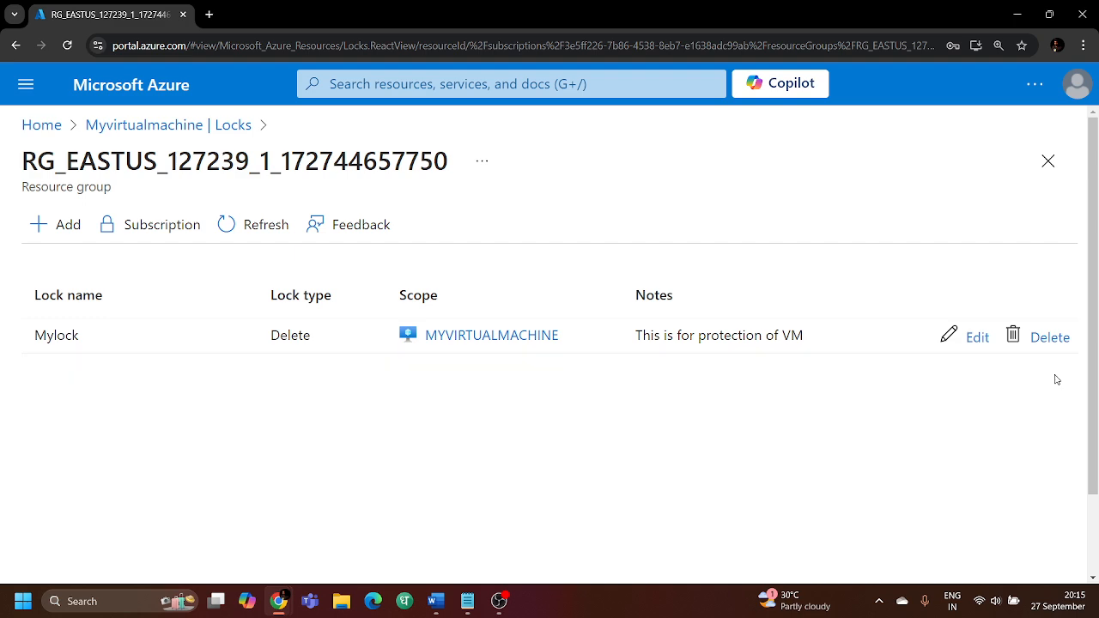
click(256, 230)
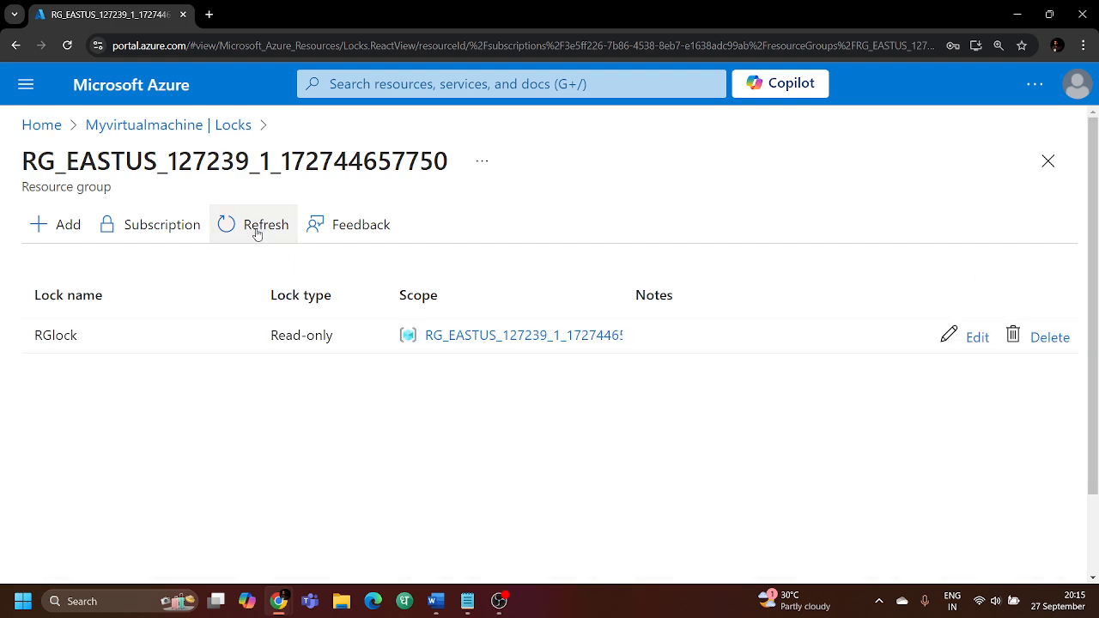
click(1050, 337)
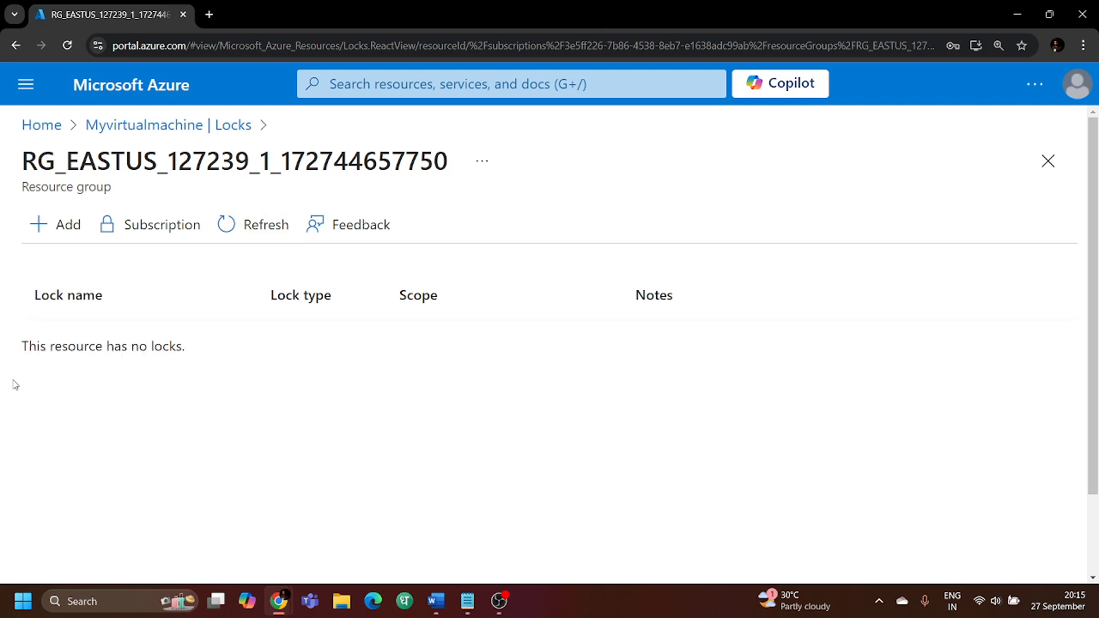
click(248, 237)
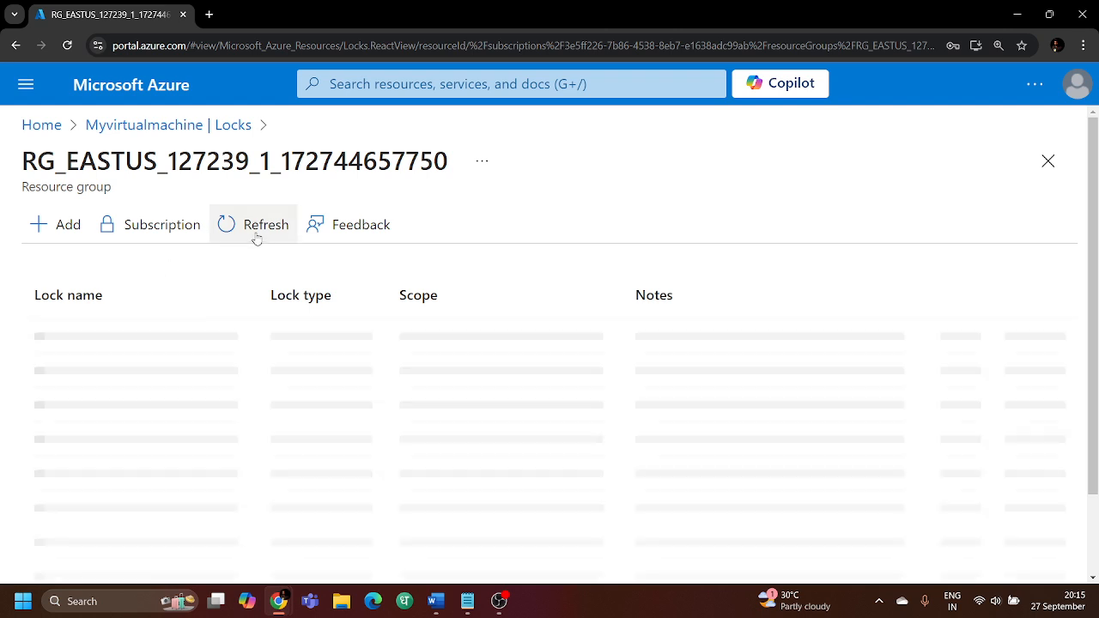
Return to the overview of Myvirtualmachine and force delete it with its OS disk, network interface and public IP address, acknowledging the deletion
click(149, 131)
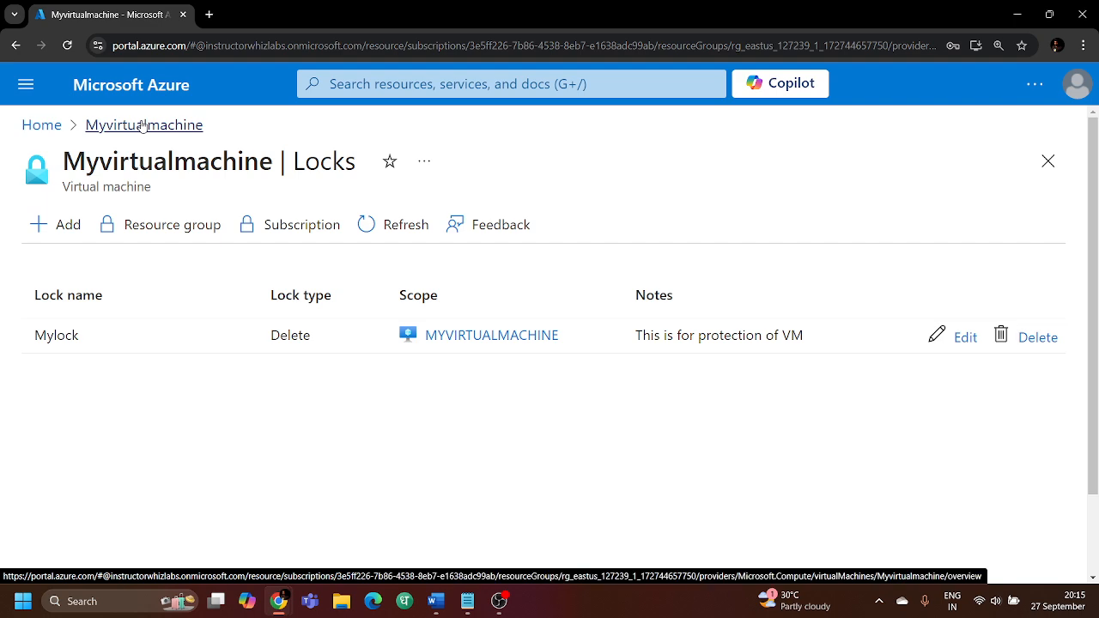
click(478, 336)
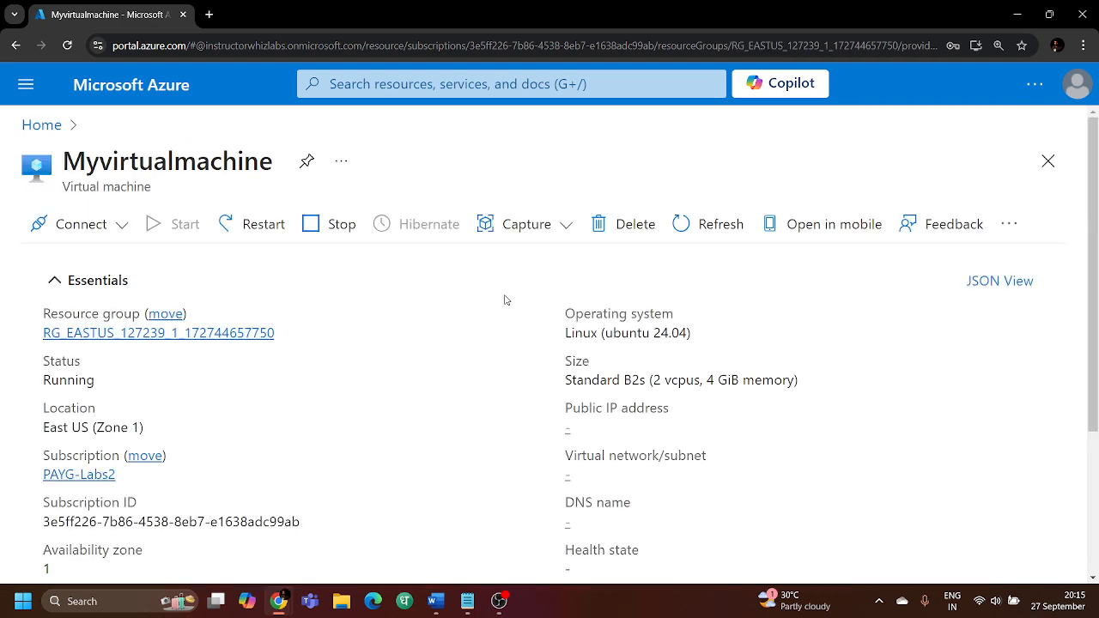
click(639, 226)
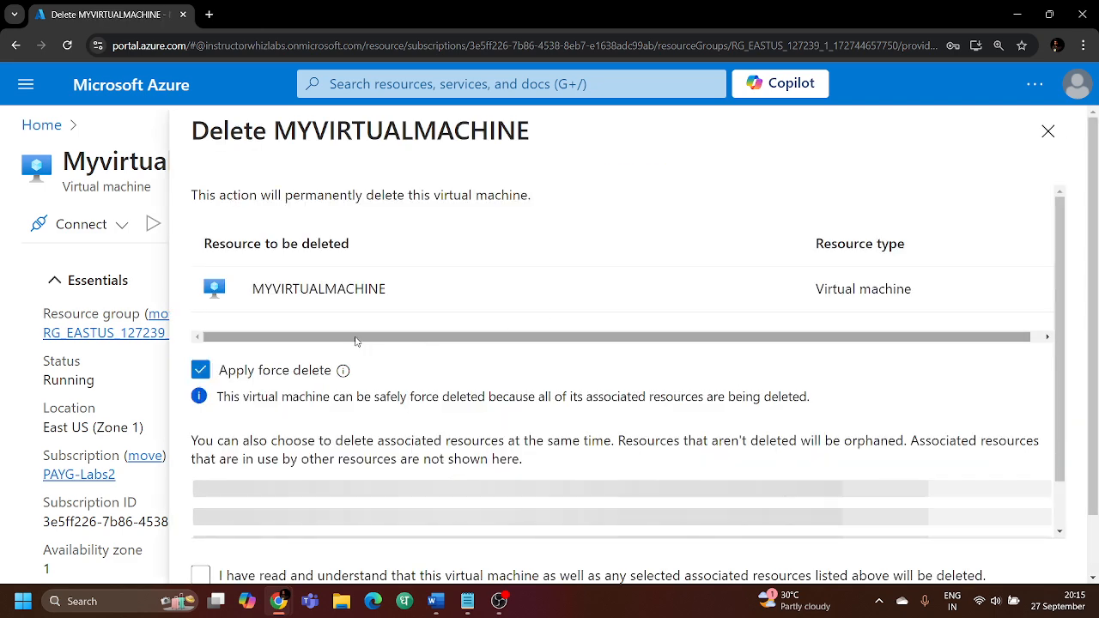
scroll(357, 341, down, 2)
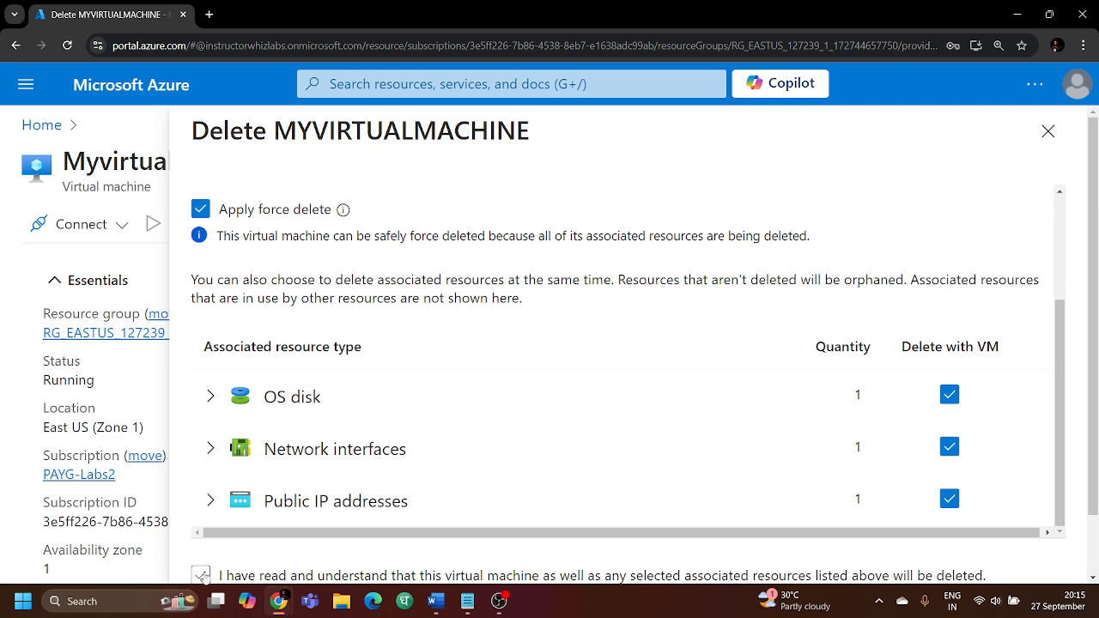
click(201, 576)
scroll(535, 542, down, 1)
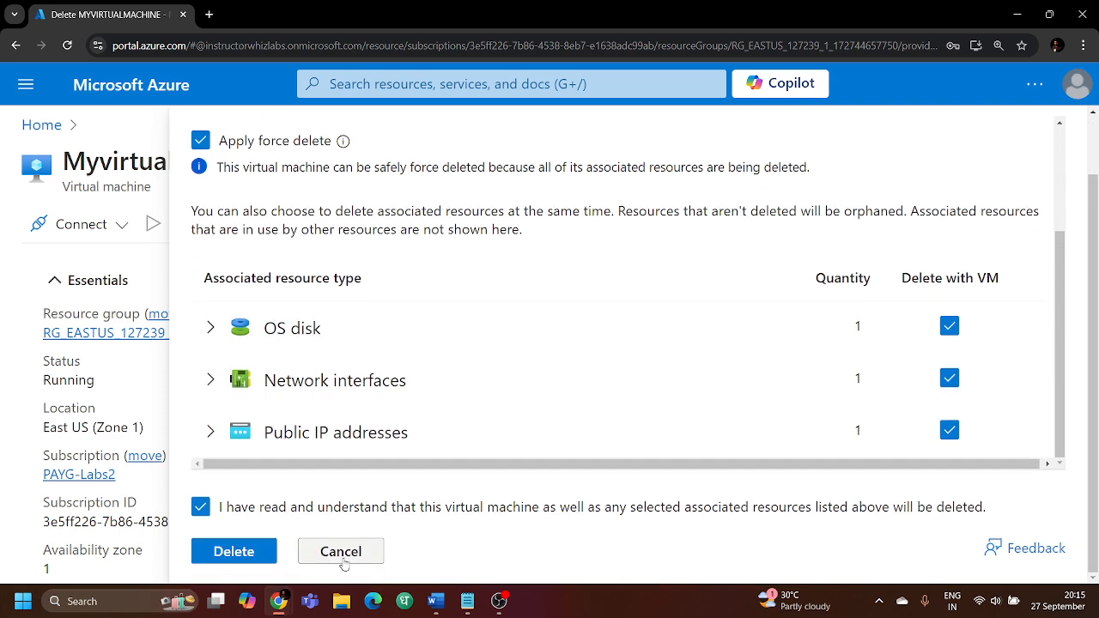
click(234, 552)
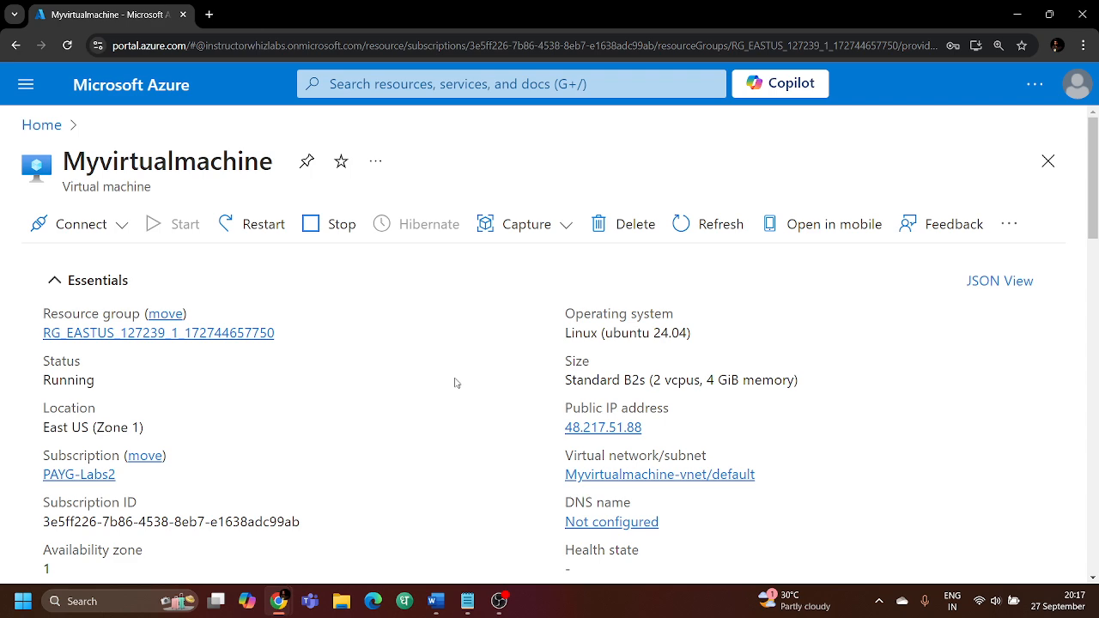
click(499, 601)
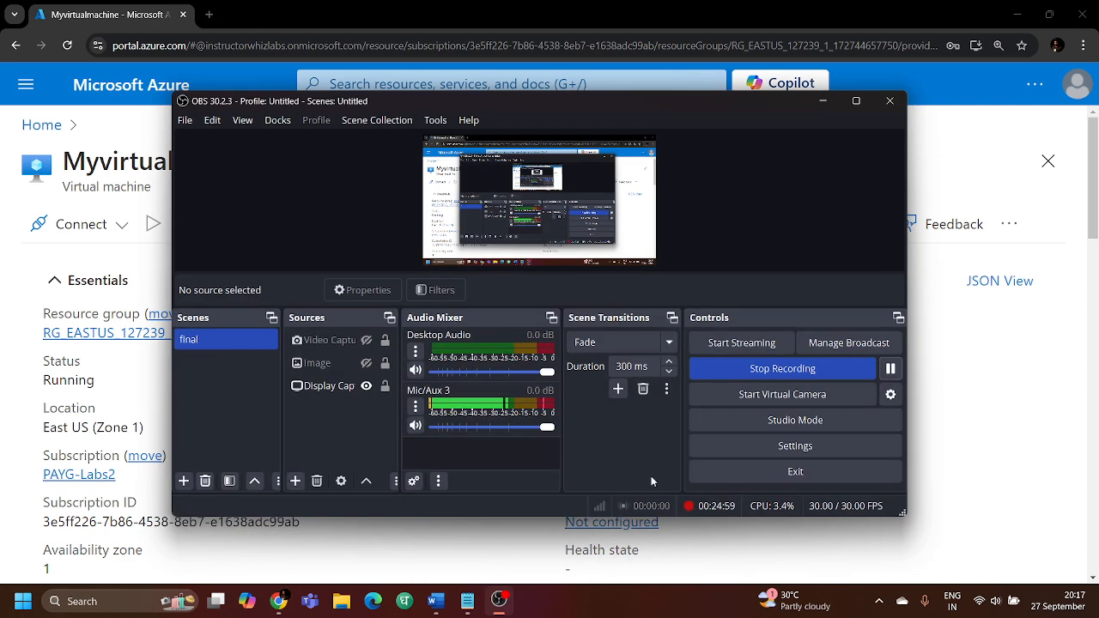